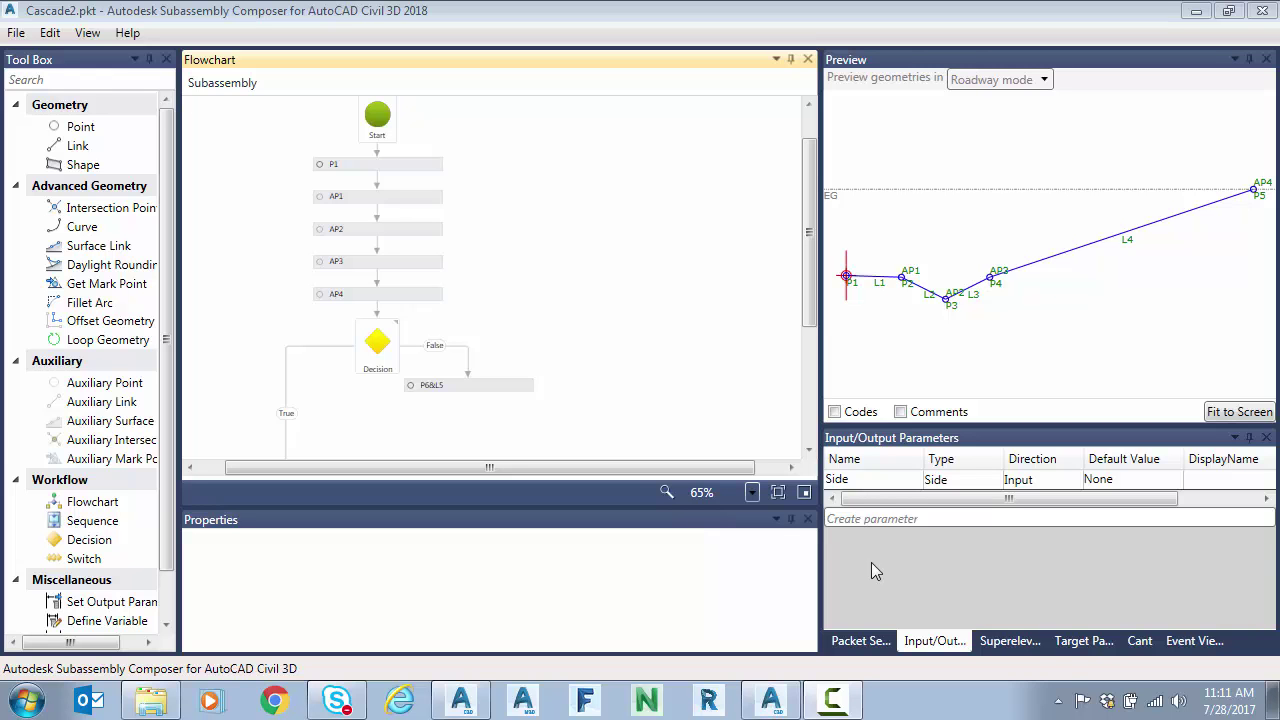
# Step: View the target parameters and move the ROW offset target outward in the preview to about 97.12
pyautogui.click(1083, 641)
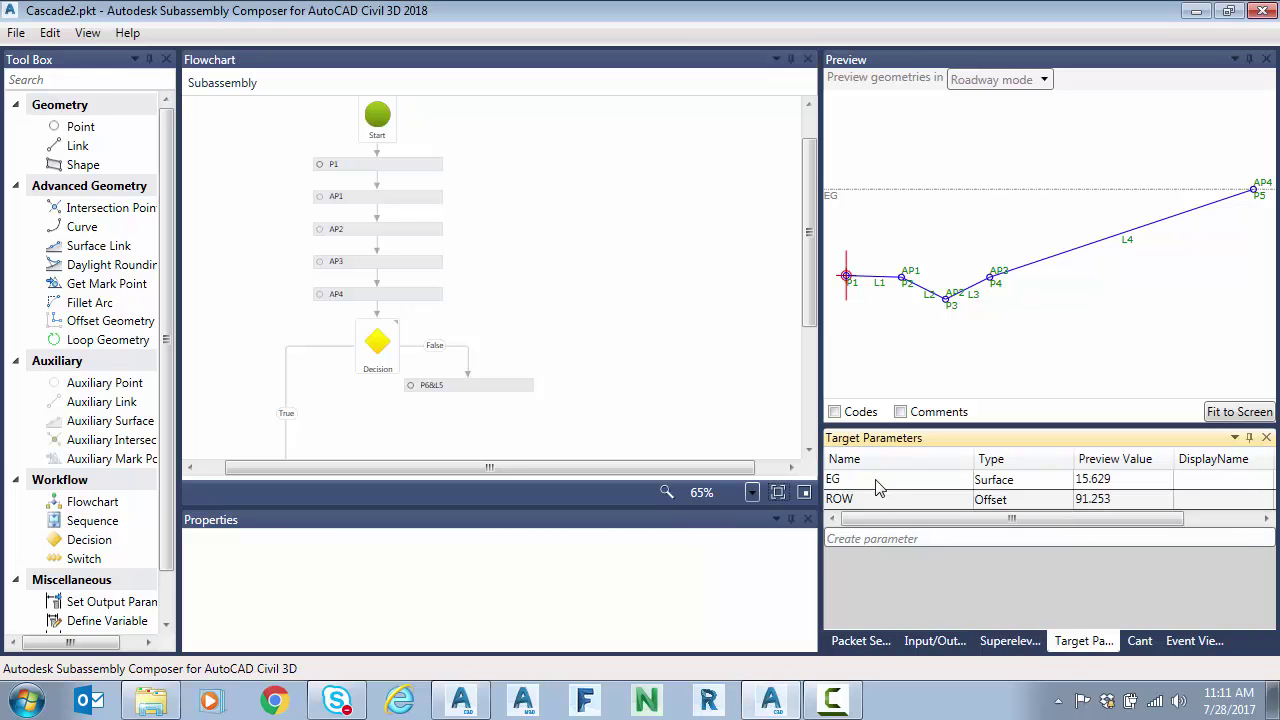
pyautogui.click(885, 502)
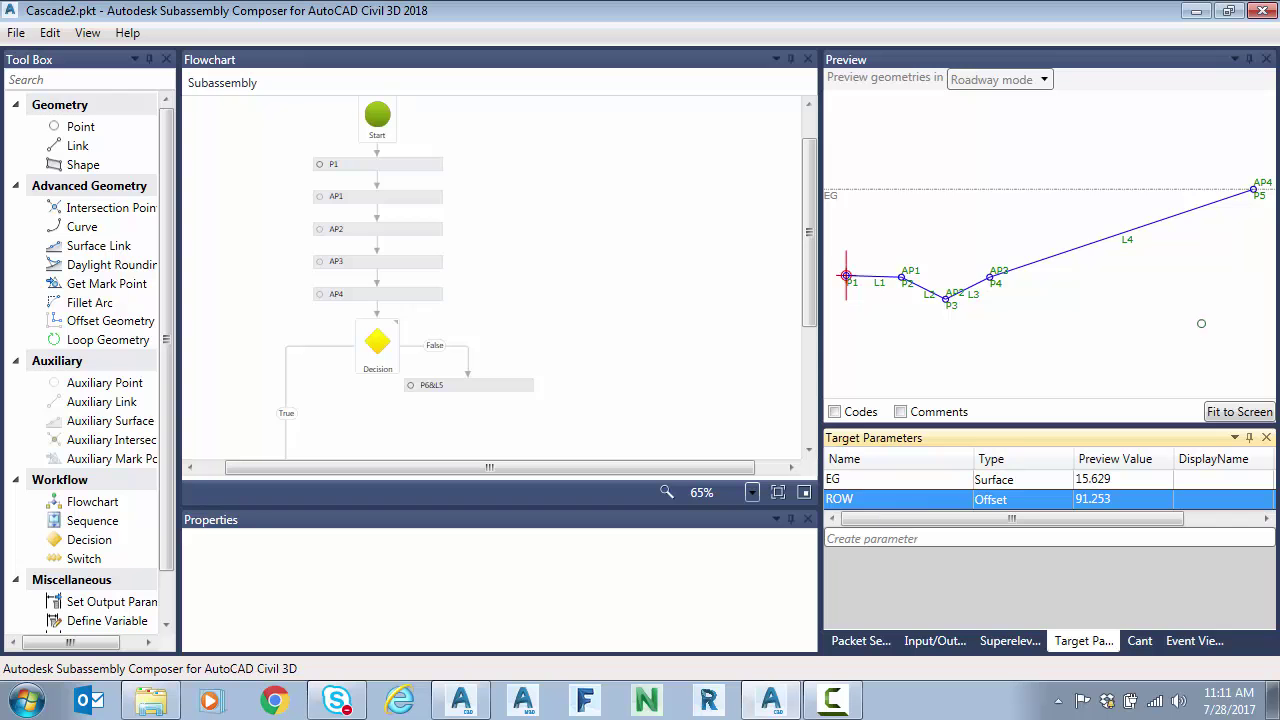
pyautogui.scroll(-5, 1201, 323)
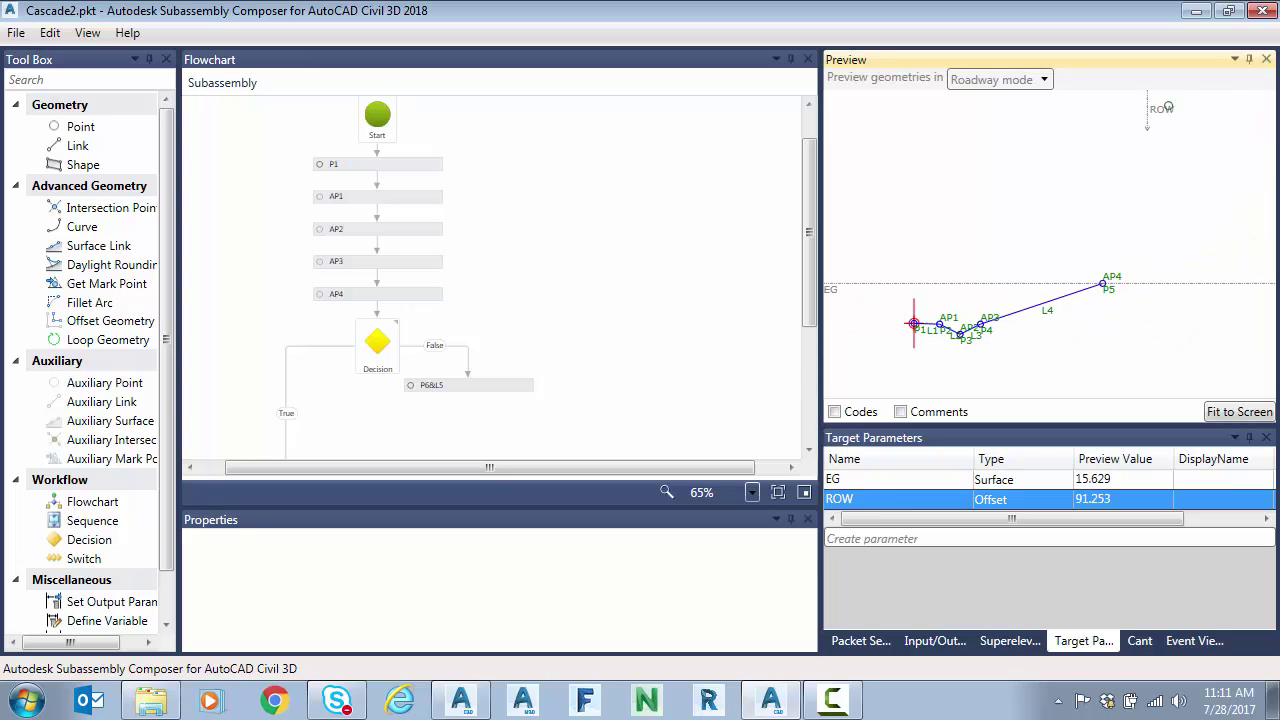
pyautogui.moveTo(1161, 105); pyautogui.dragTo(1176, 110)
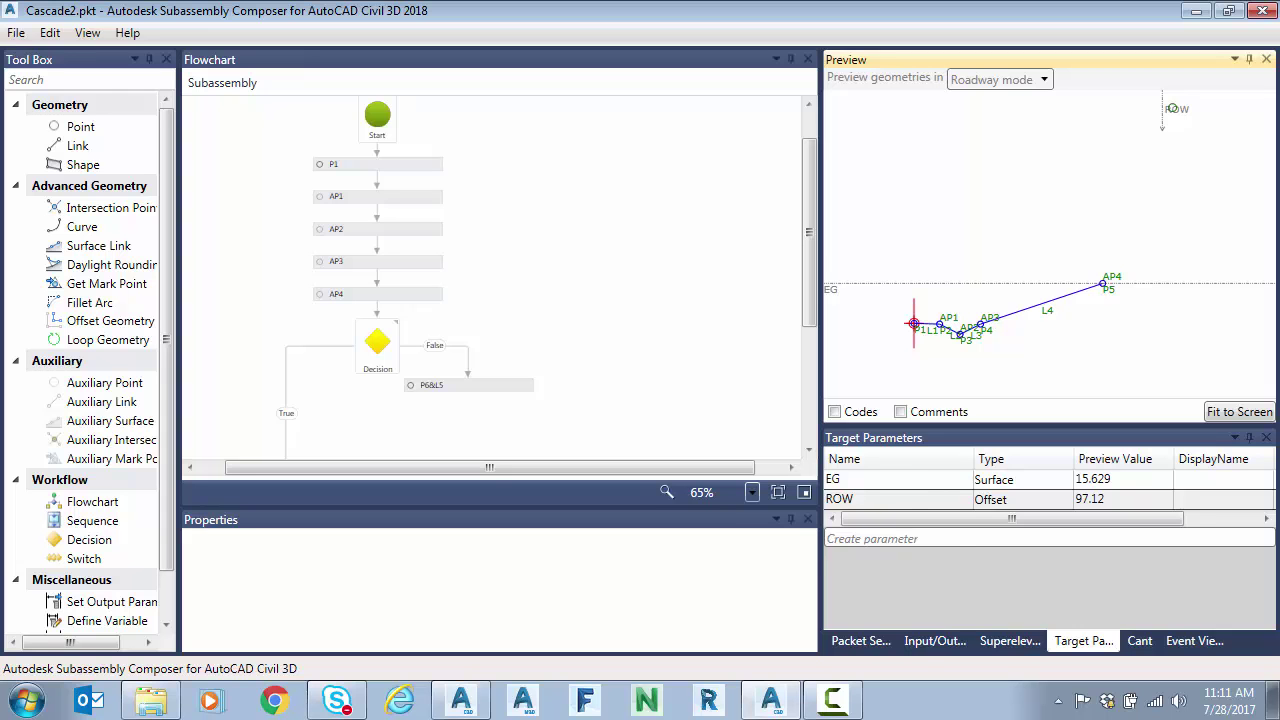
pyautogui.click(935, 640)
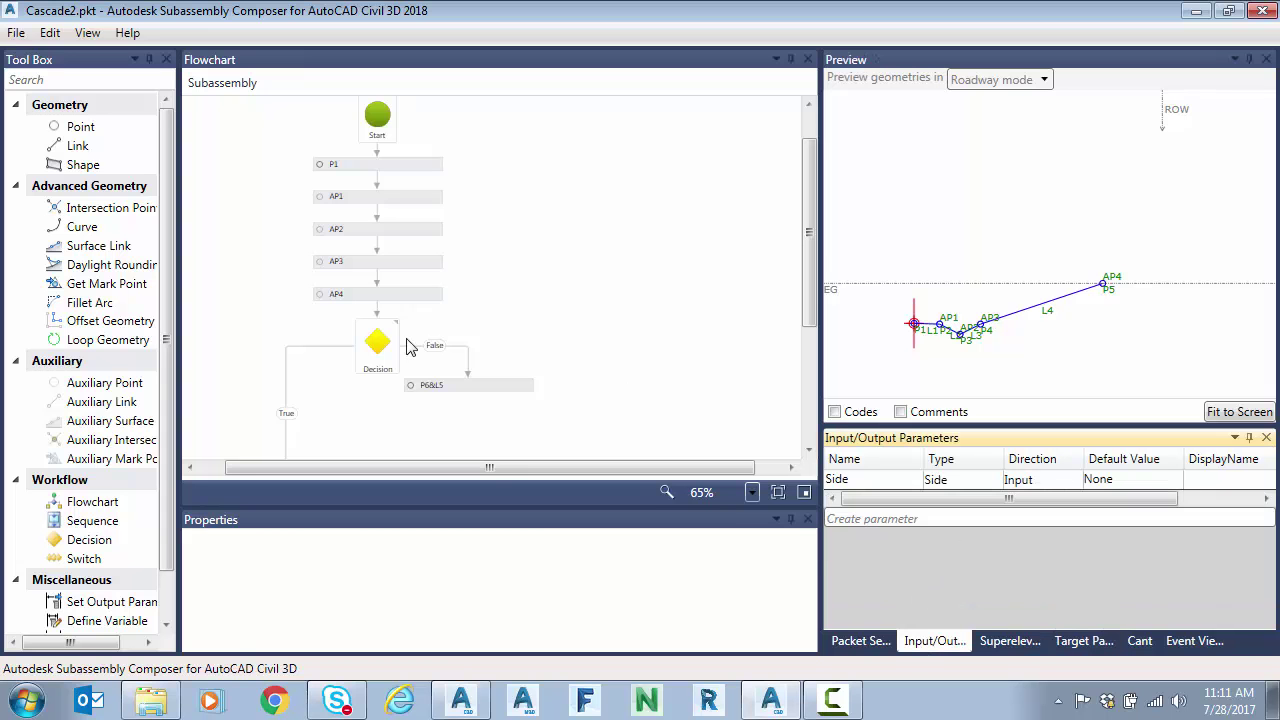
# Step: Examine the geometry properties of point P1 and auxiliary points AP1 through AP4 in the flowchart
pyautogui.click(388, 172)
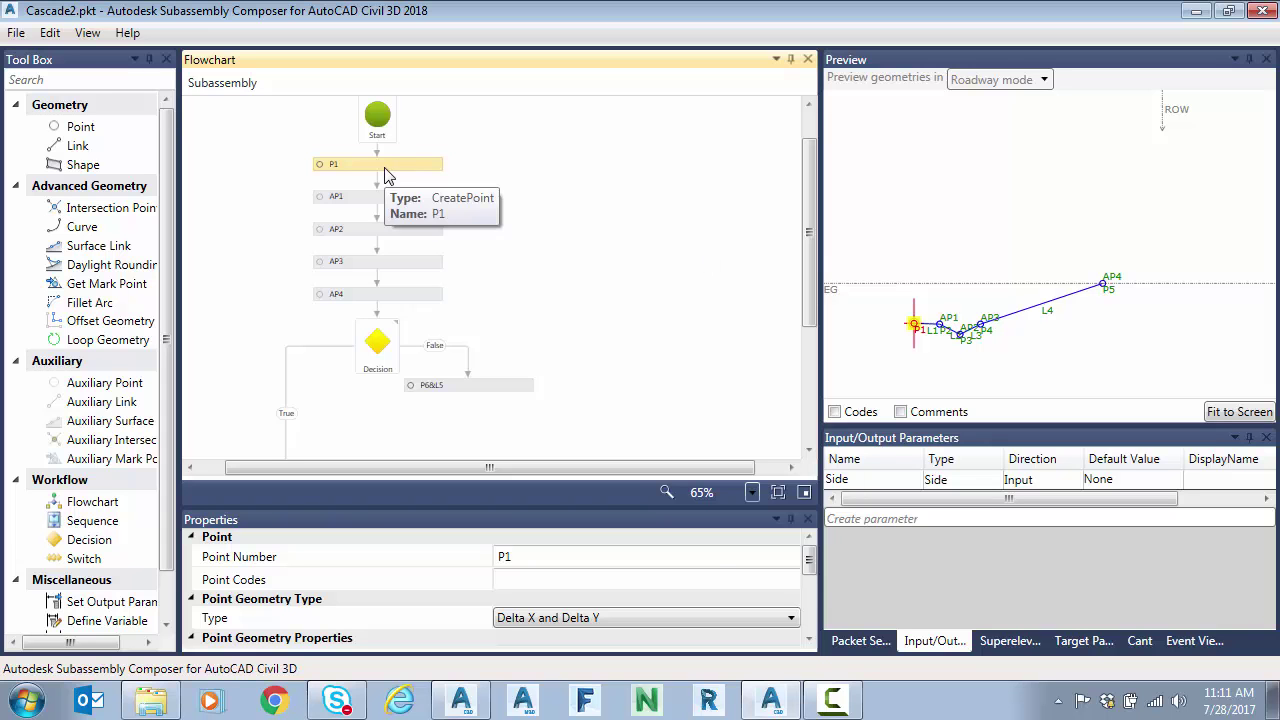
pyautogui.click(390, 200)
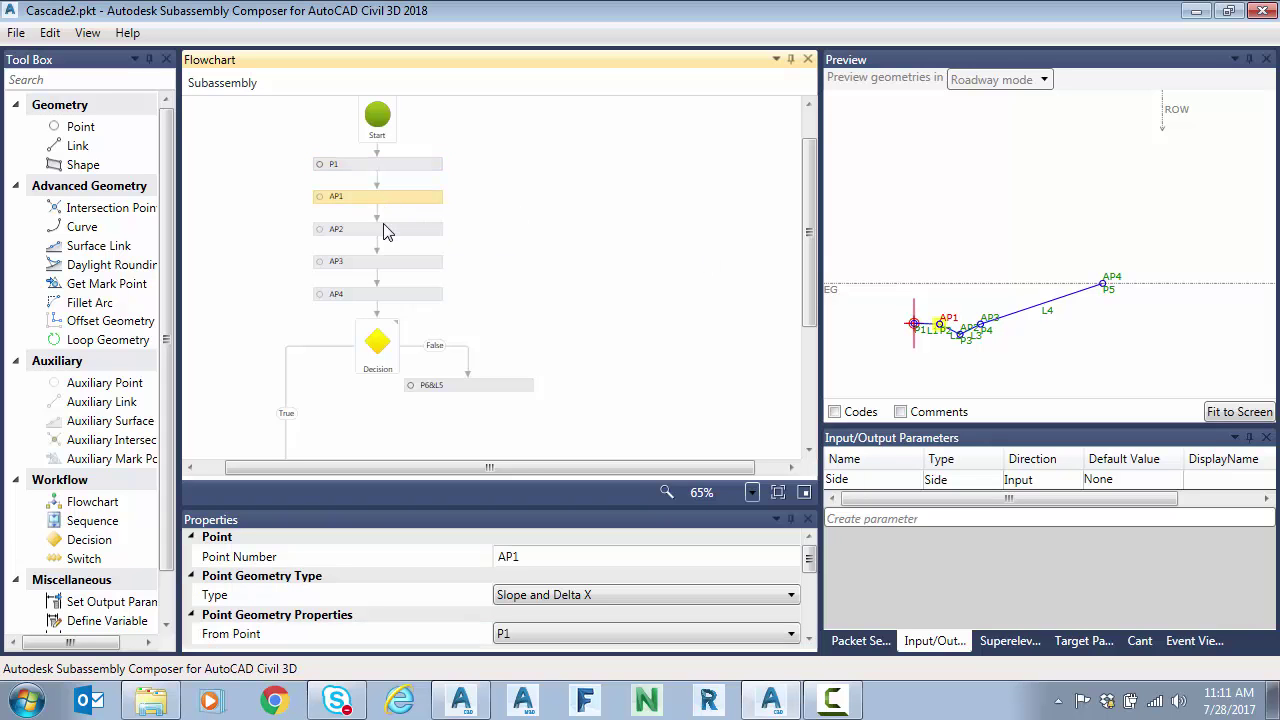
pyautogui.click(385, 229)
pyautogui.click(389, 200)
pyautogui.scroll(3, 968, 358)
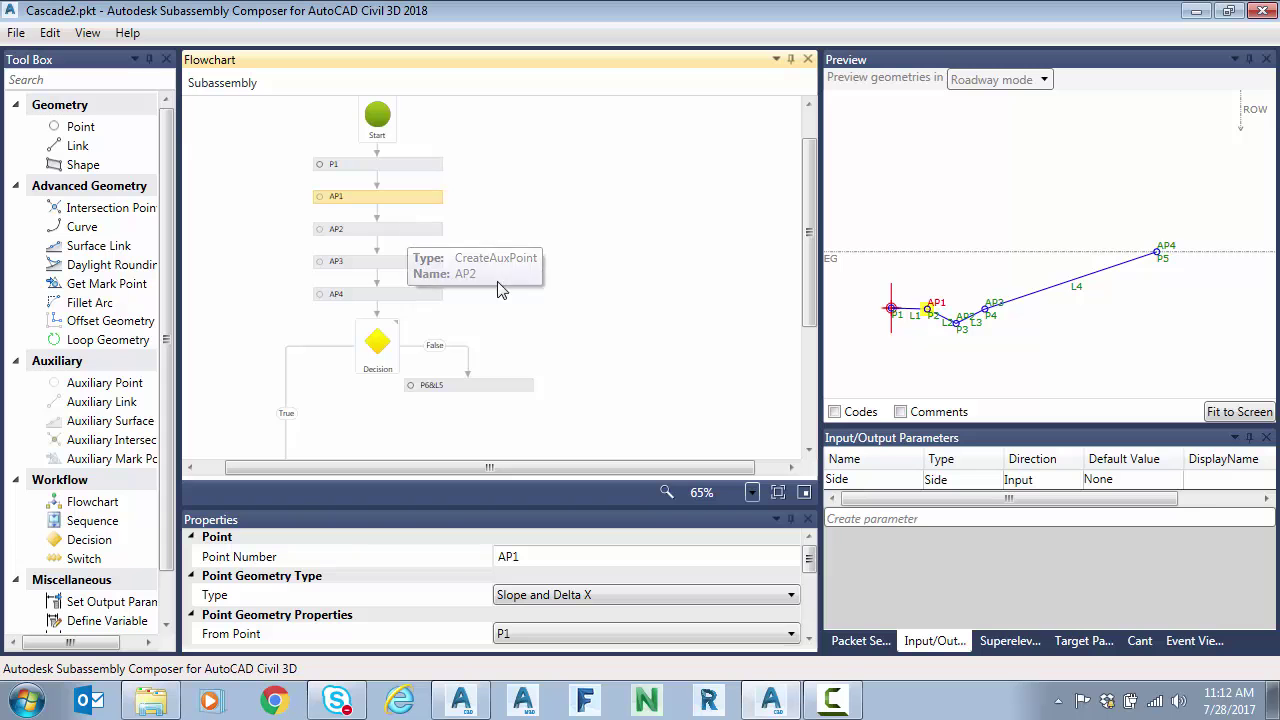
pyautogui.moveTo(808, 563); pyautogui.dragTo(808, 575)
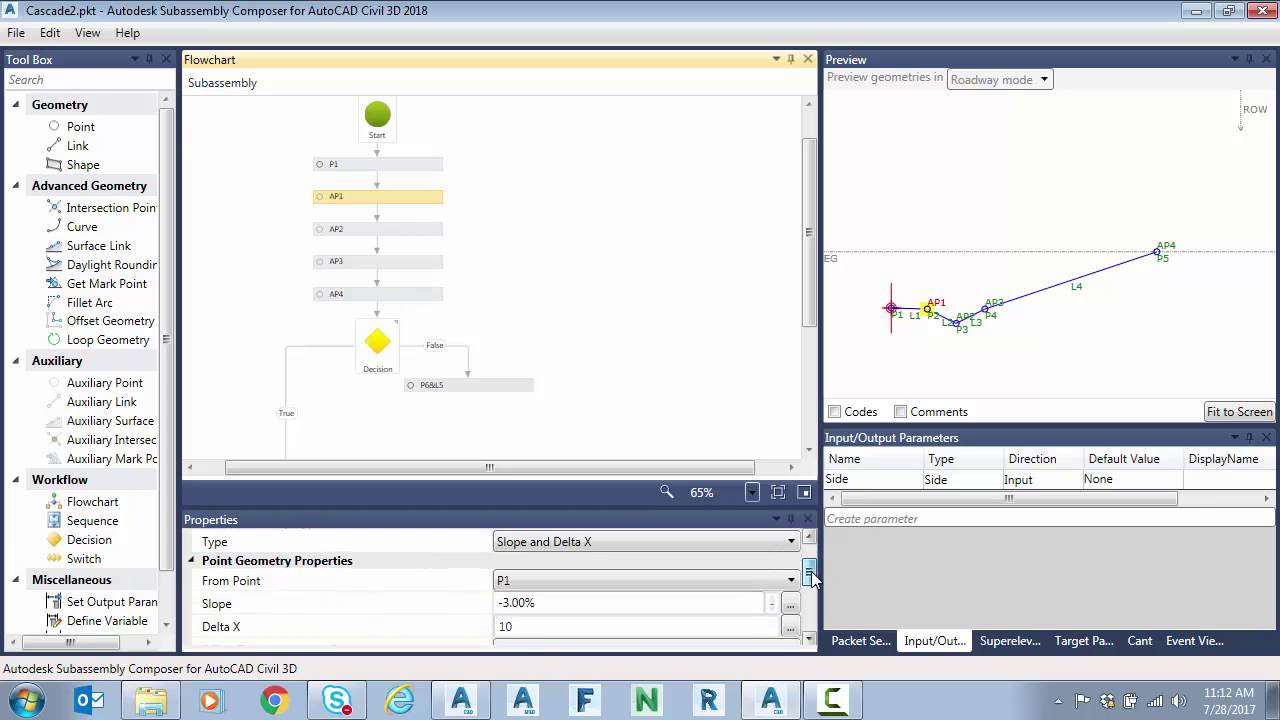
pyautogui.click(366, 237)
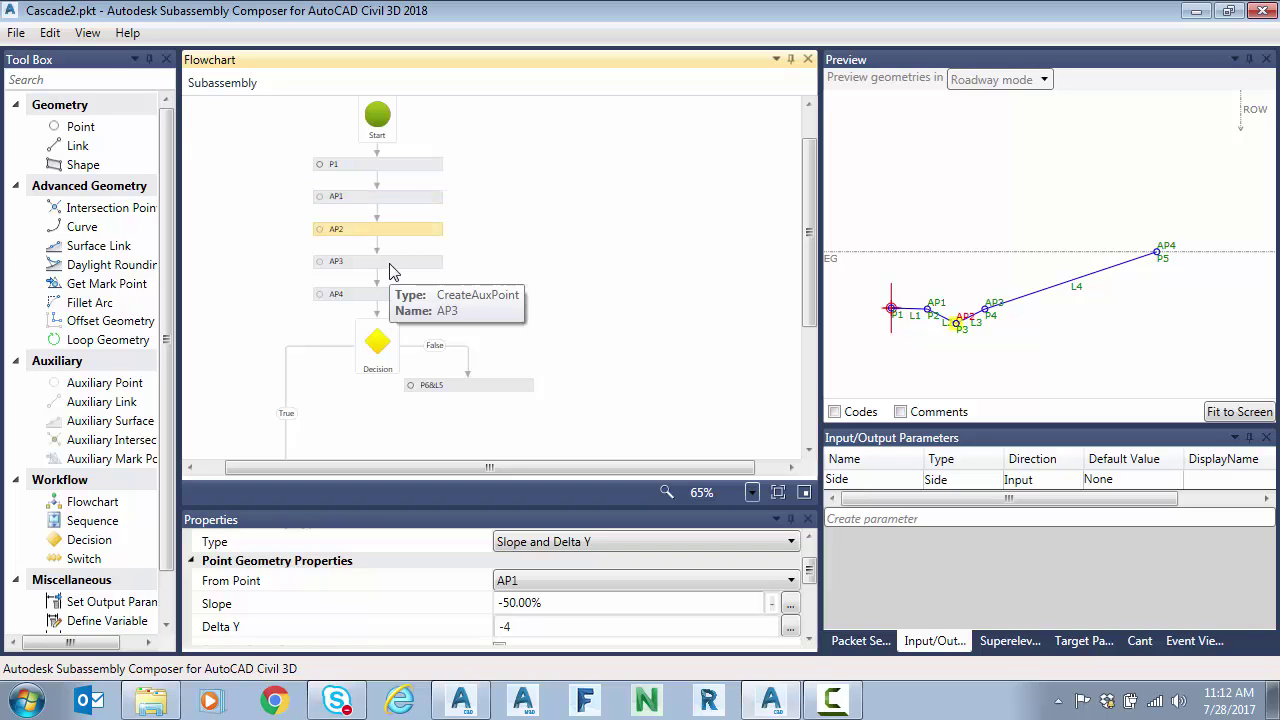
pyautogui.click(392, 264)
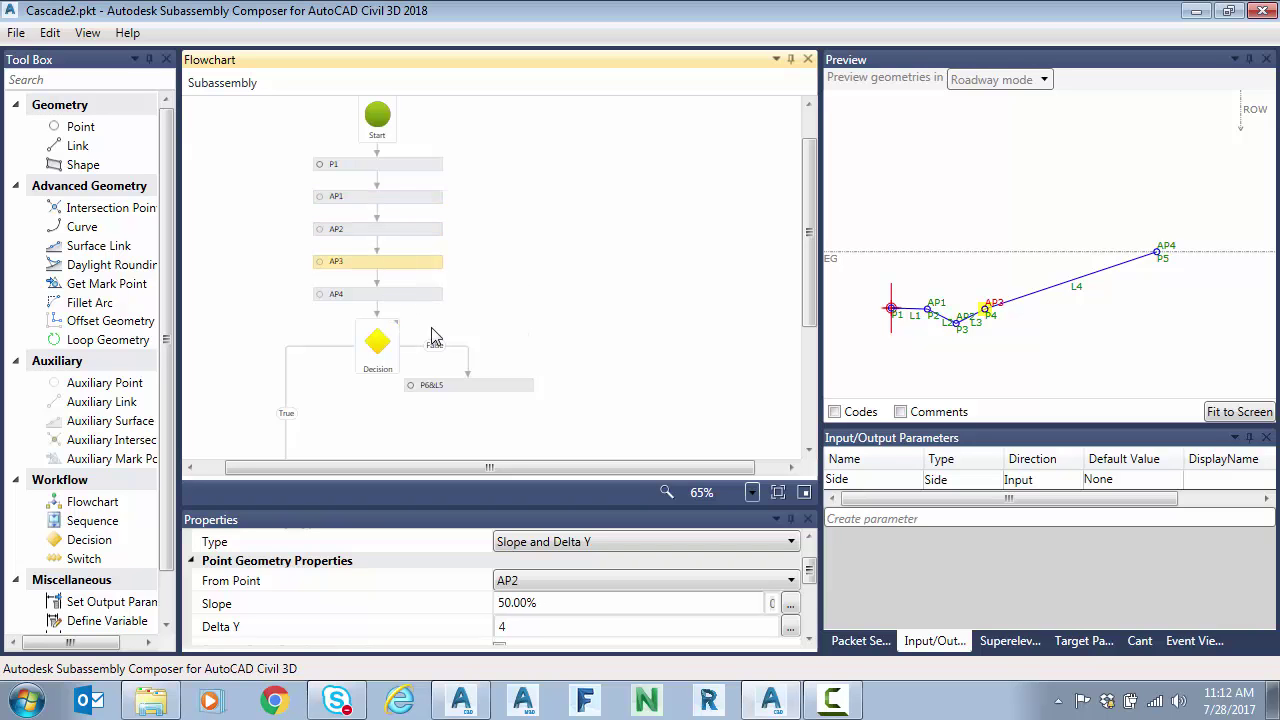
pyautogui.click(406, 300)
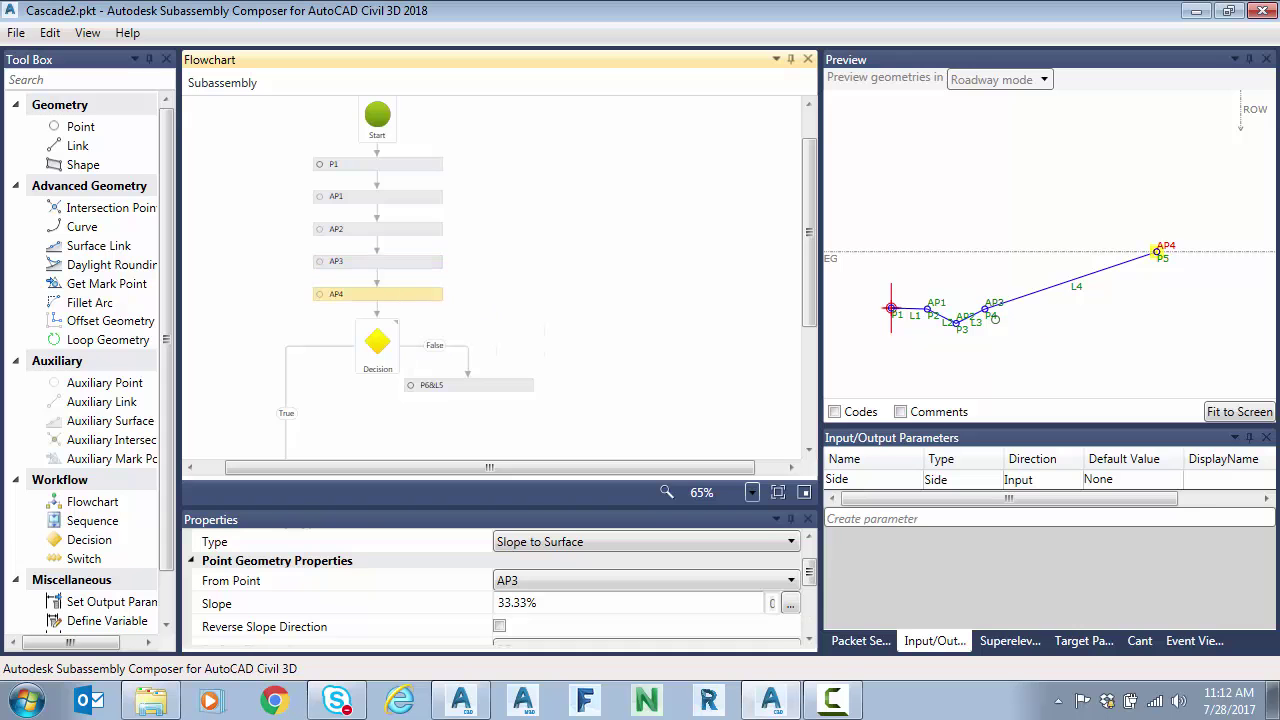
pyautogui.moveTo(816, 577); pyautogui.dragTo(816, 587)
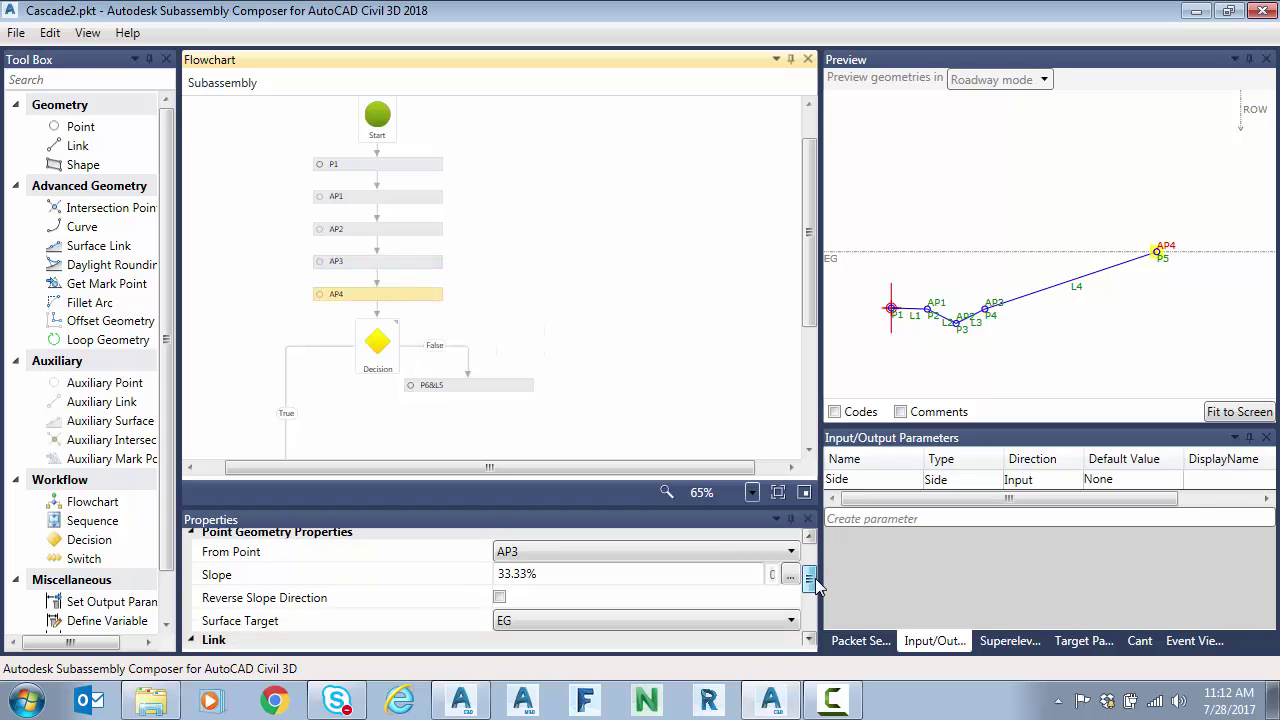
pyautogui.scroll(1, 811, 576)
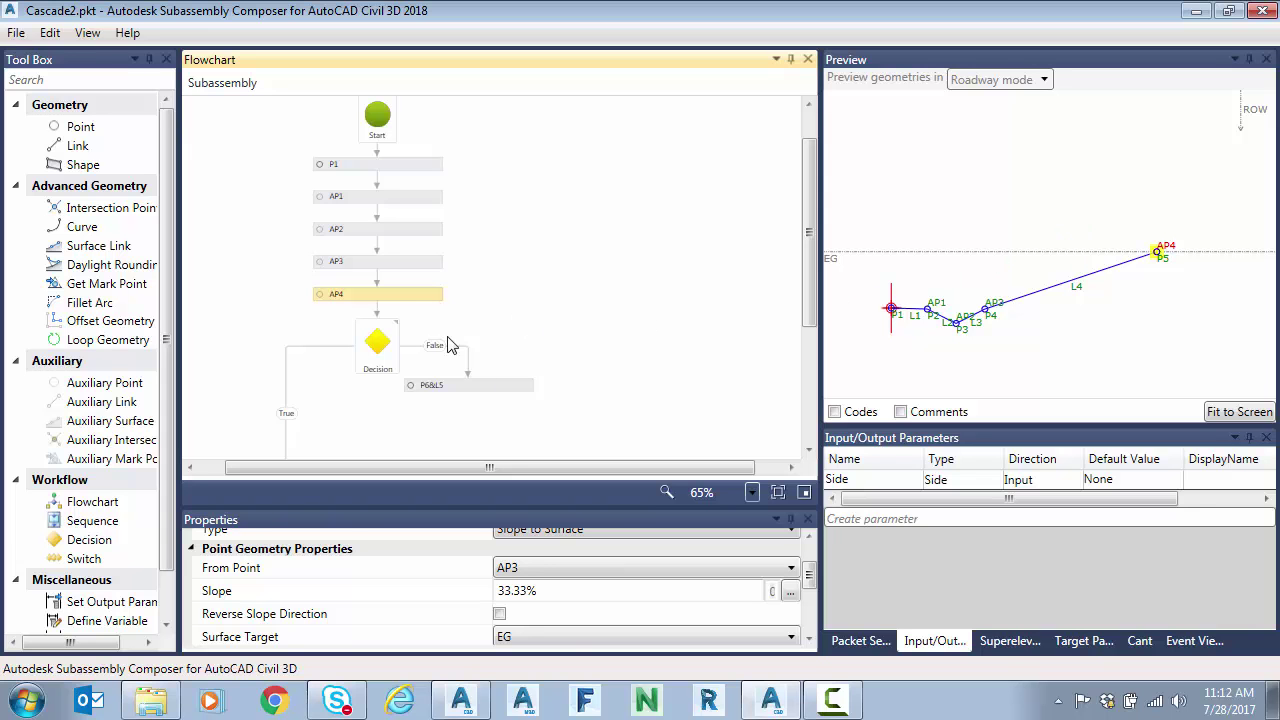
# Step: Examine the Decision element and its True and False branches in the flowchart
pyautogui.click(377, 342)
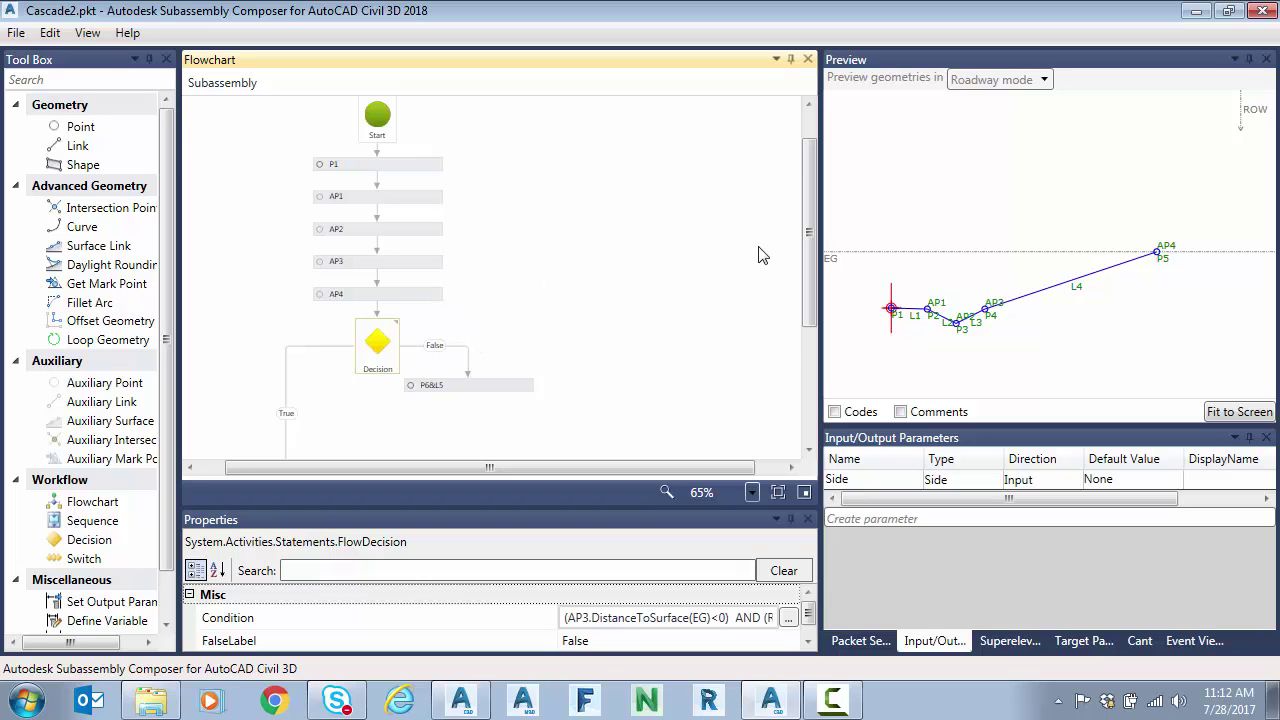
pyautogui.scroll(-3, 676, 281)
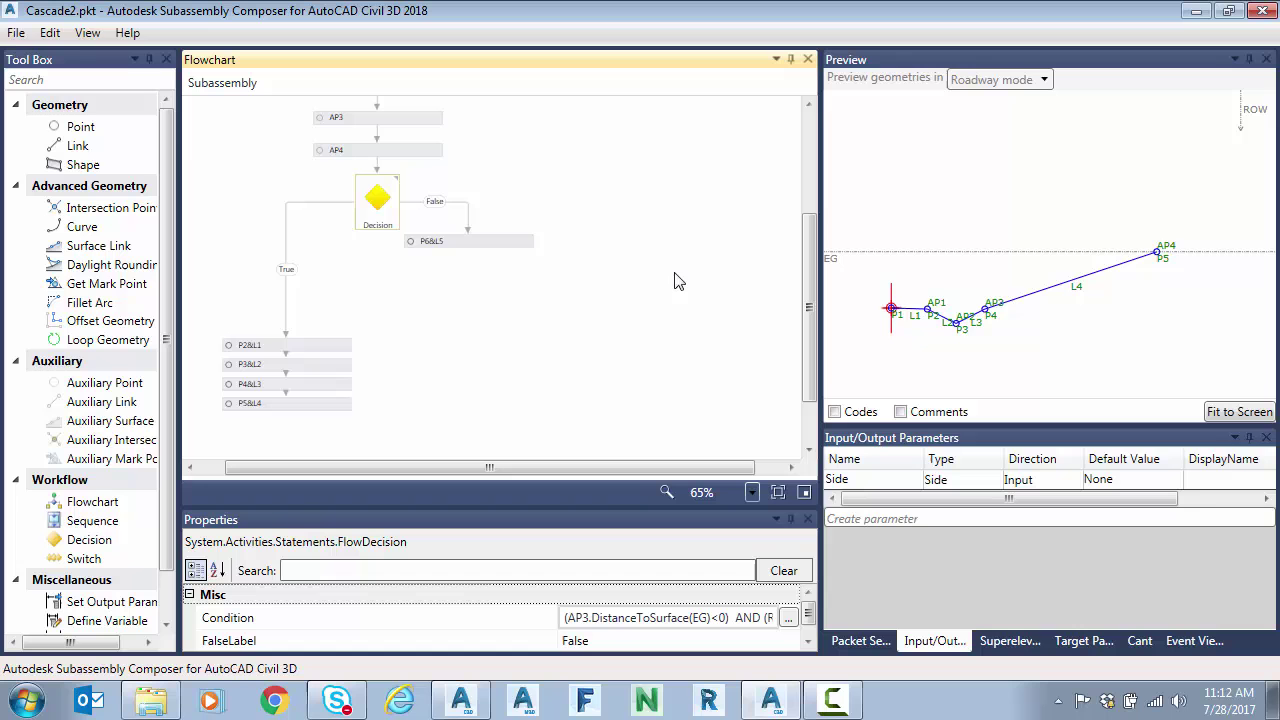
pyautogui.moveTo(368, 205)
# Step: Lower the EG surface target slightly in the preview and move the ROW offset target closer to AP4
pyautogui.click(1050, 200)
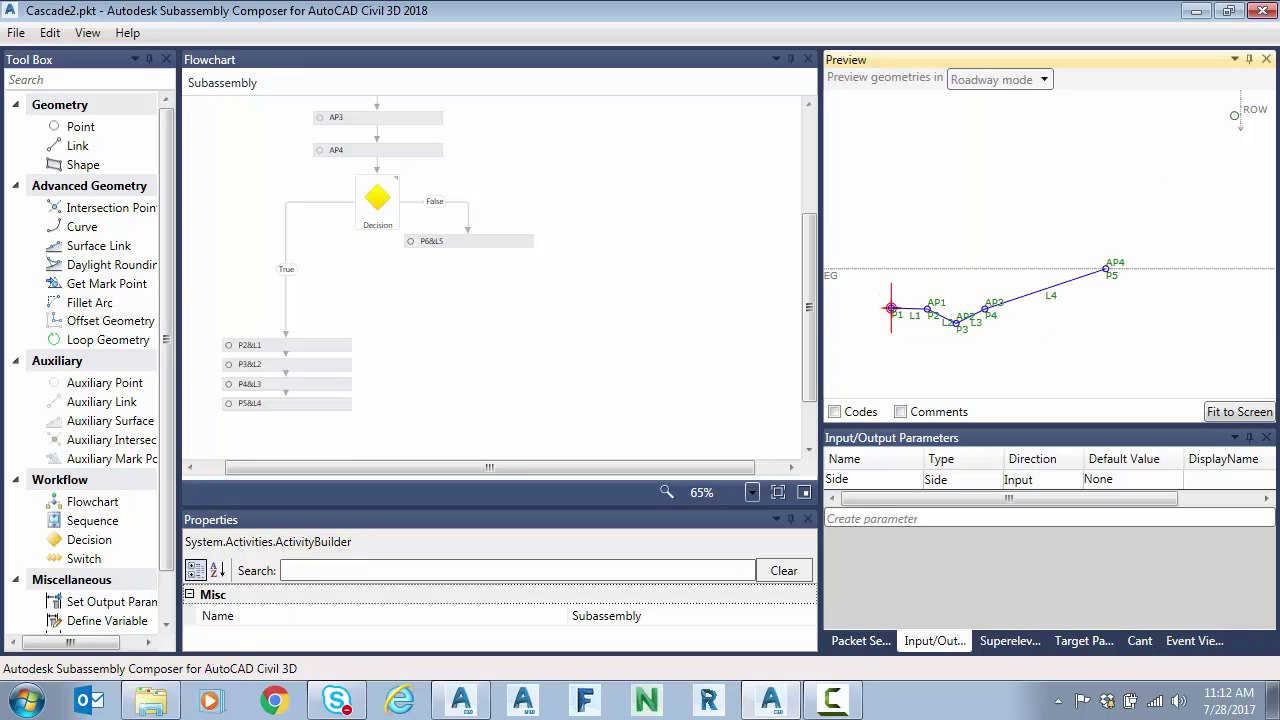
pyautogui.moveTo(1247, 108); pyautogui.dragTo(1152, 110)
pyautogui.moveTo(1166, 110)
pyautogui.mouseDown()
pyautogui.moveTo(1083, 110)
pyautogui.moveTo(1199, 116)
pyautogui.mouseUp()
# Step: Review the full Decision condition in the Expression Editor, including its EG distance and ROW offset tests, and close it without changes
pyautogui.scroll(2, 500, 350)
pyautogui.click(437, 441)
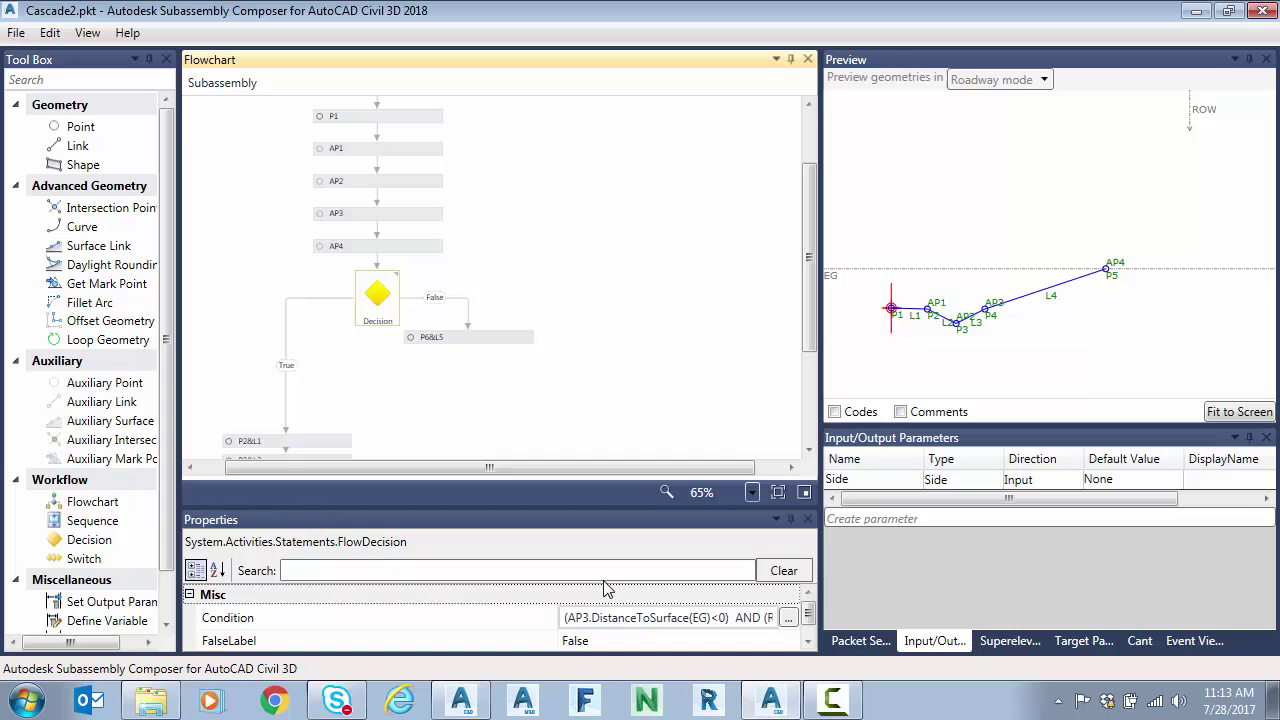
pyautogui.click(808, 644)
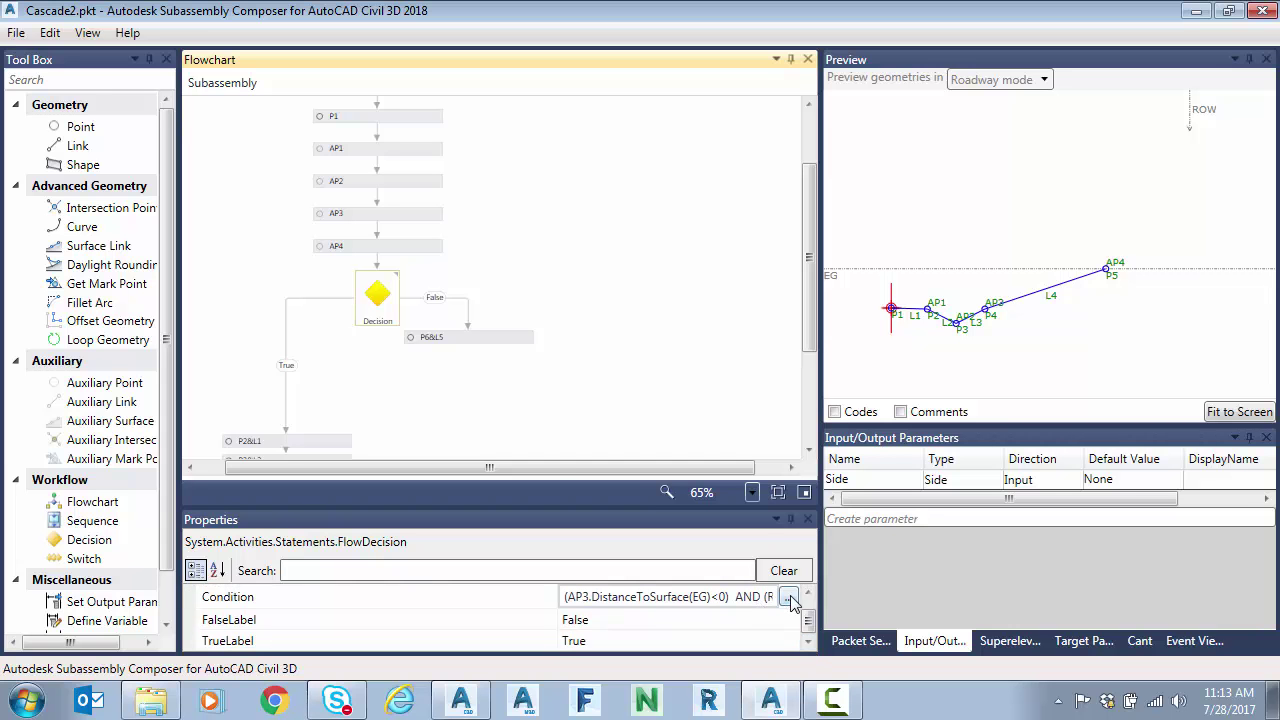
pyautogui.click(788, 597)
pyautogui.moveTo(651, 274); pyautogui.dragTo(456, 241)
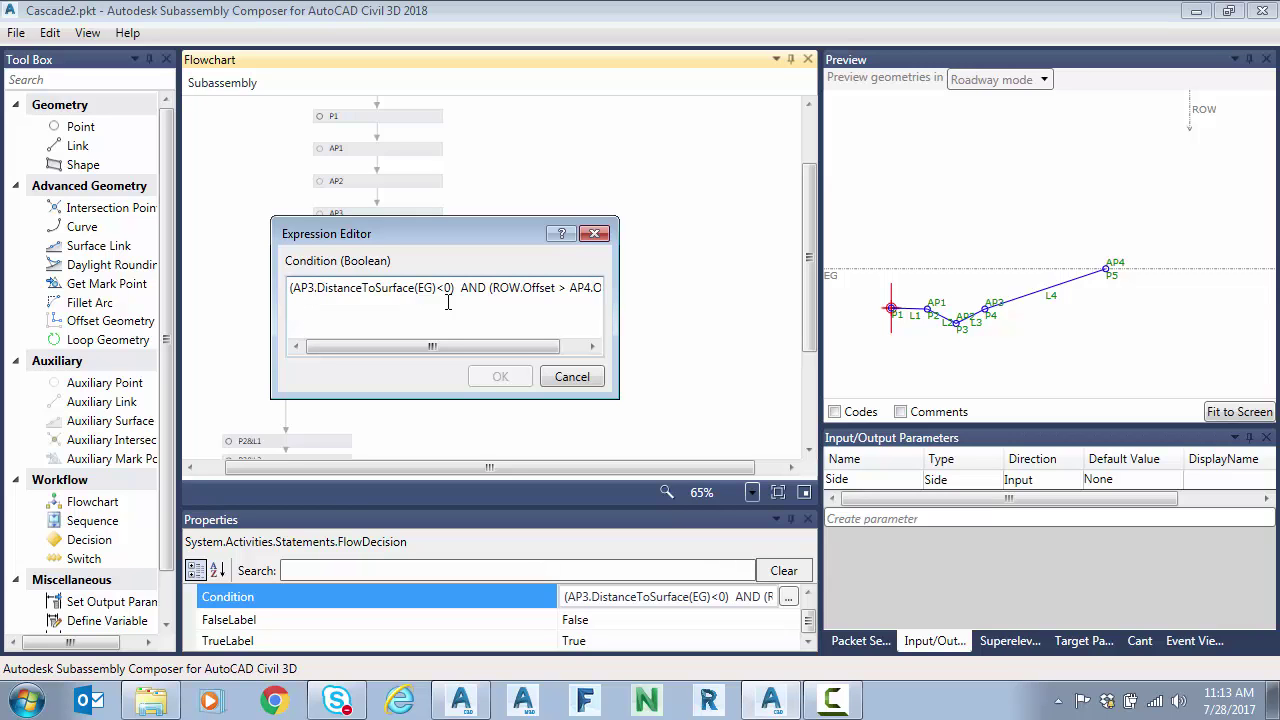
pyautogui.doubleClick(420, 287)
pyautogui.moveTo(467, 345); pyautogui.dragTo(492, 345)
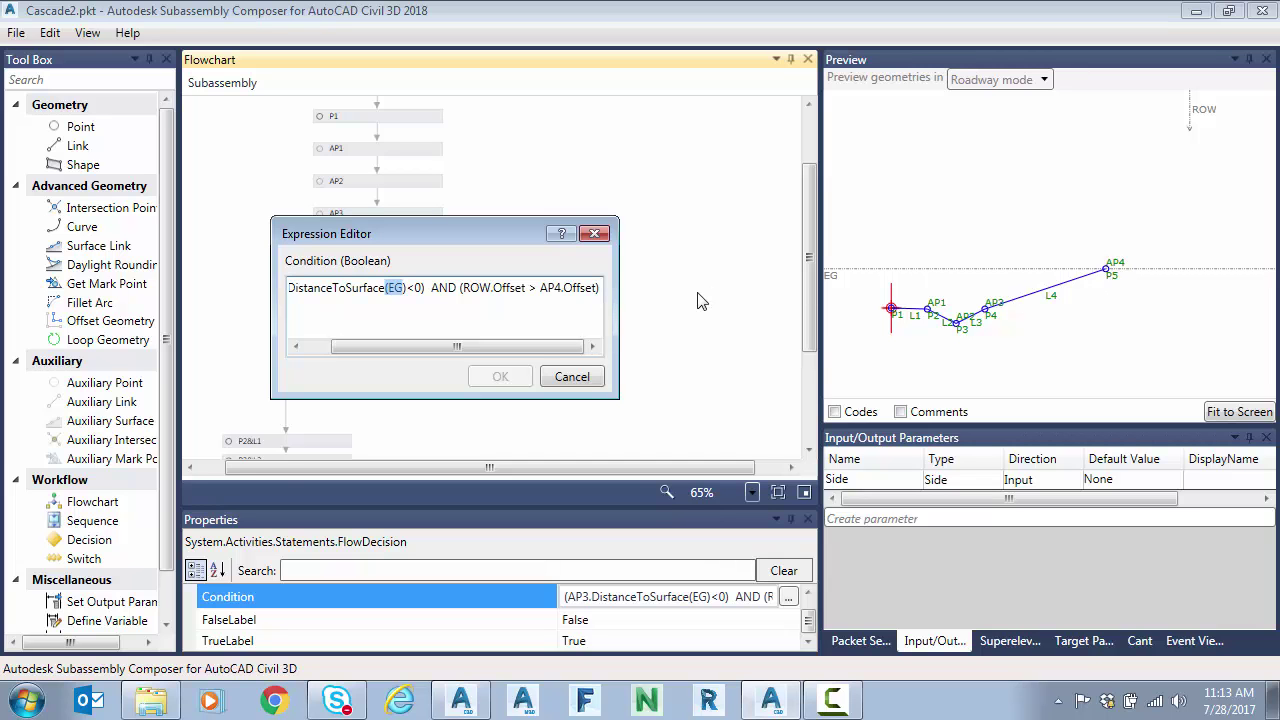
pyautogui.click(572, 377)
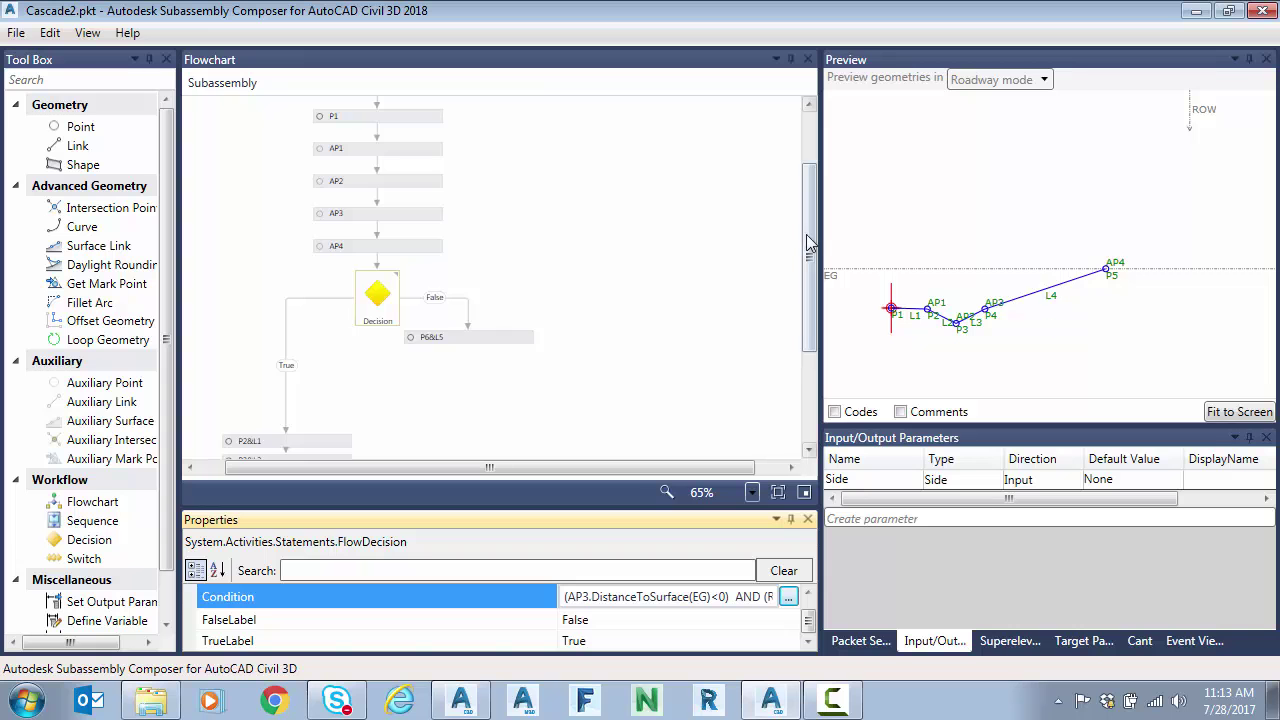
# Step: Examine the True branch's point and link elements, from P2&L1 through P5&L4
pyautogui.scroll(-2, 797, 275)
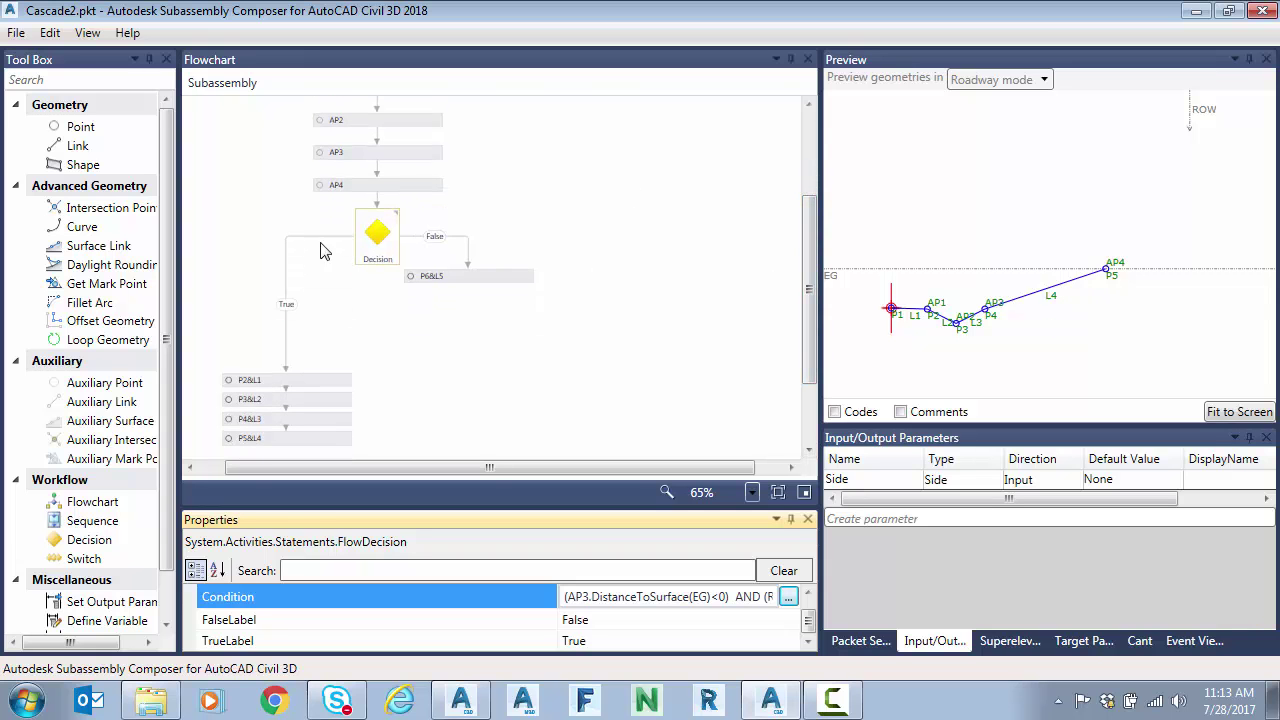
pyautogui.click(287, 379)
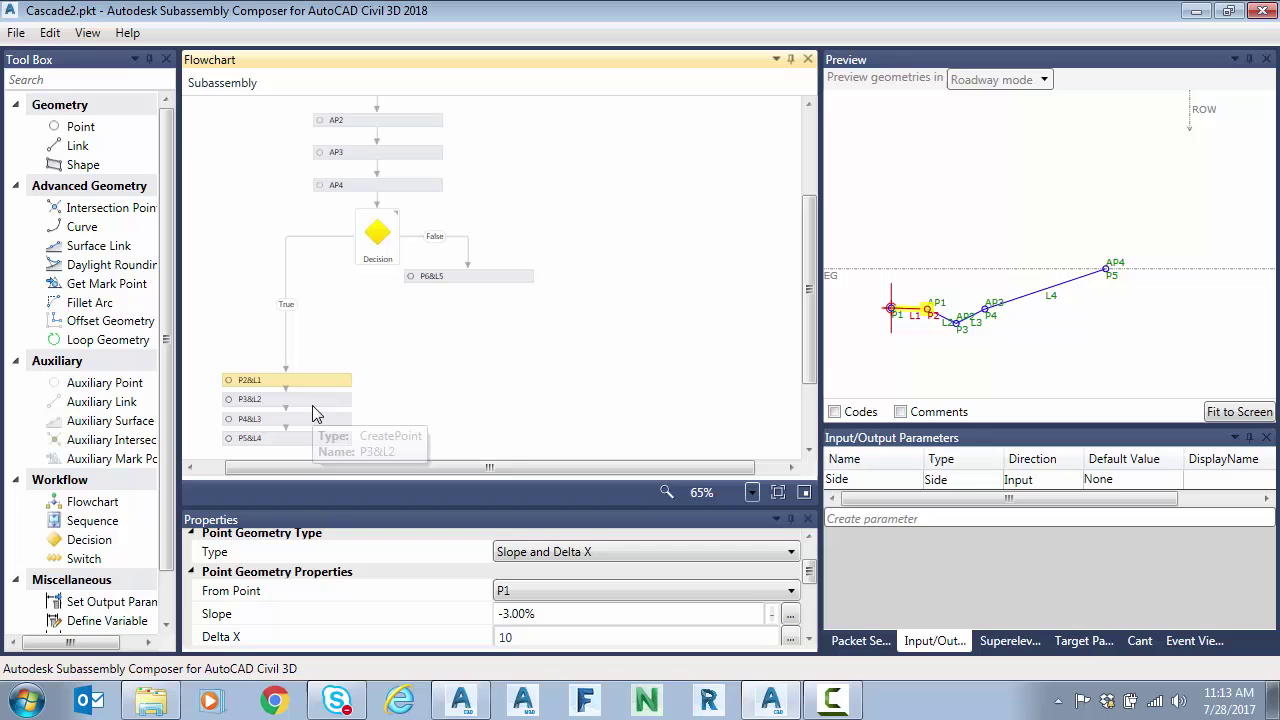
pyautogui.click(312, 405)
pyautogui.click(313, 423)
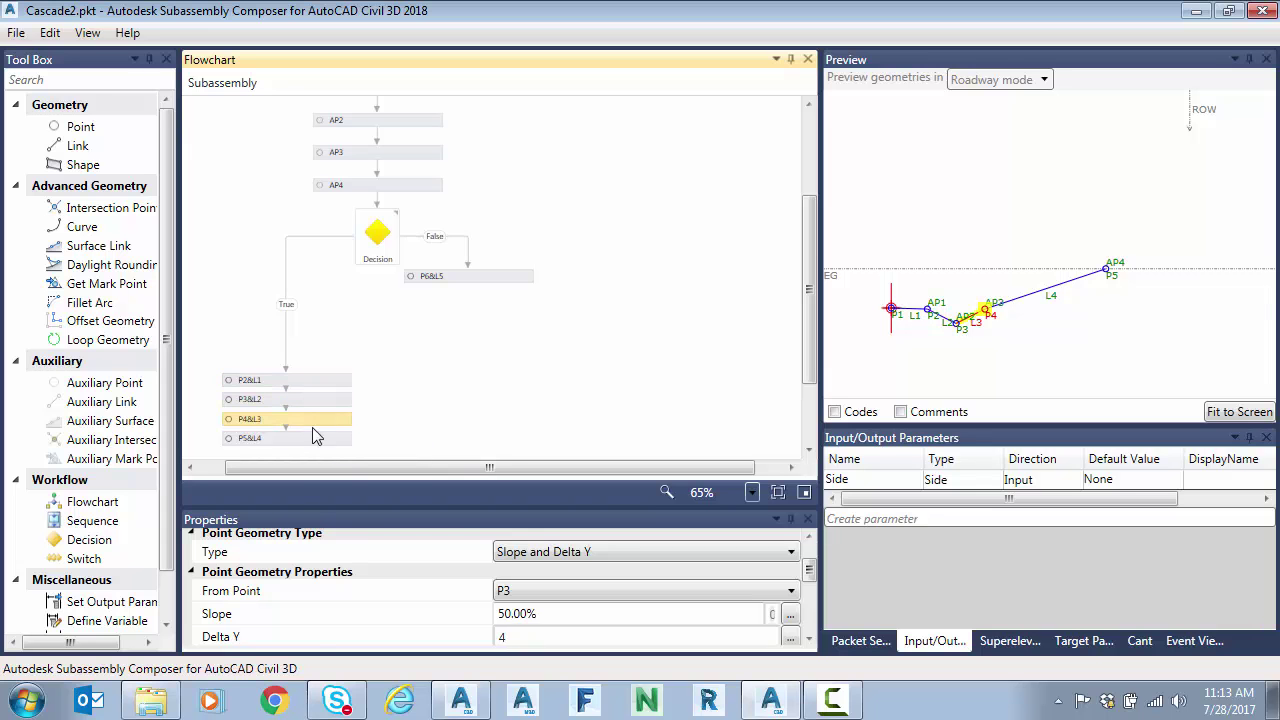
pyautogui.click(313, 441)
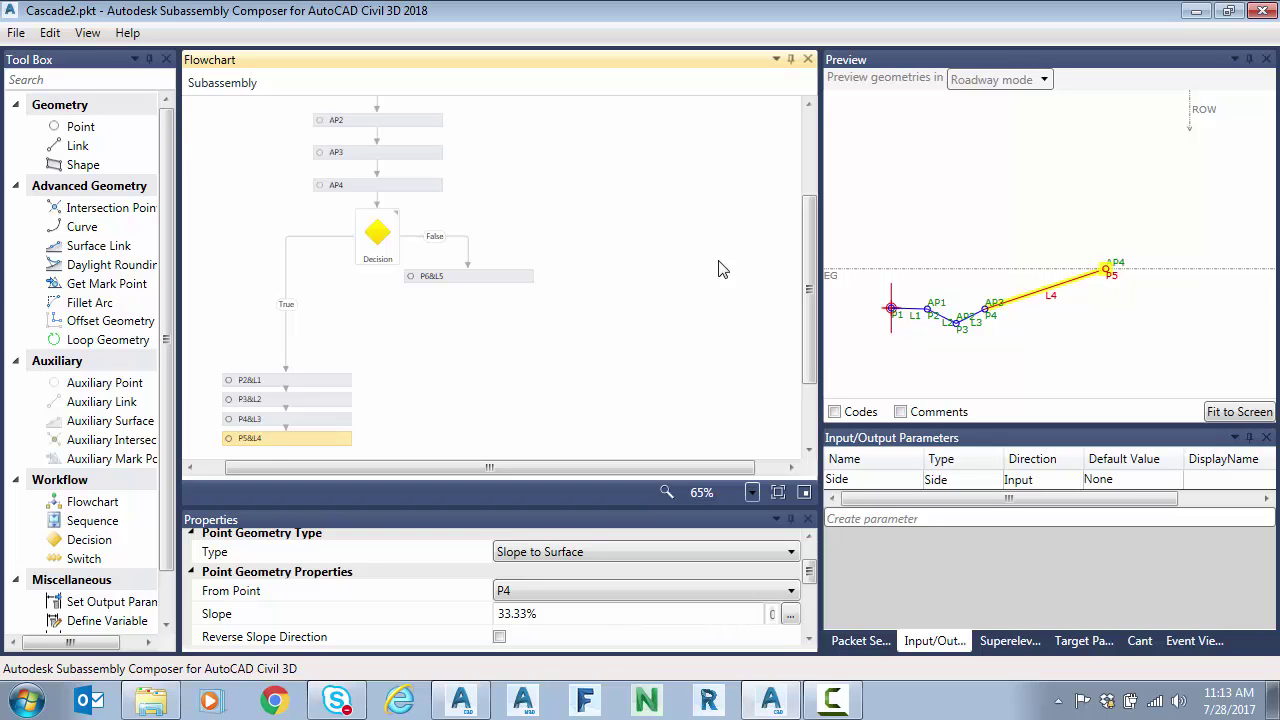
# Step: Lower the EG surface target in the preview to the level of AP2, and examine the False branch's P6&L5 geometry properties
pyautogui.scroll(2, 567, 272)
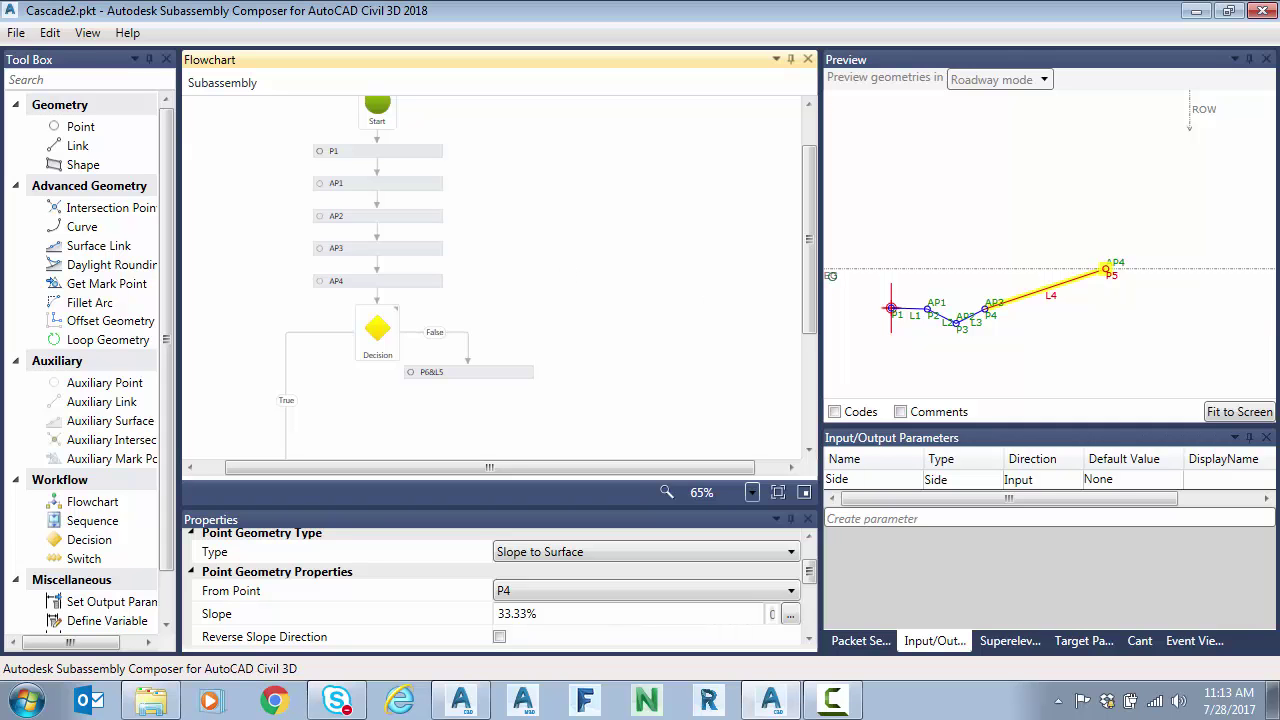
pyautogui.click(830, 276)
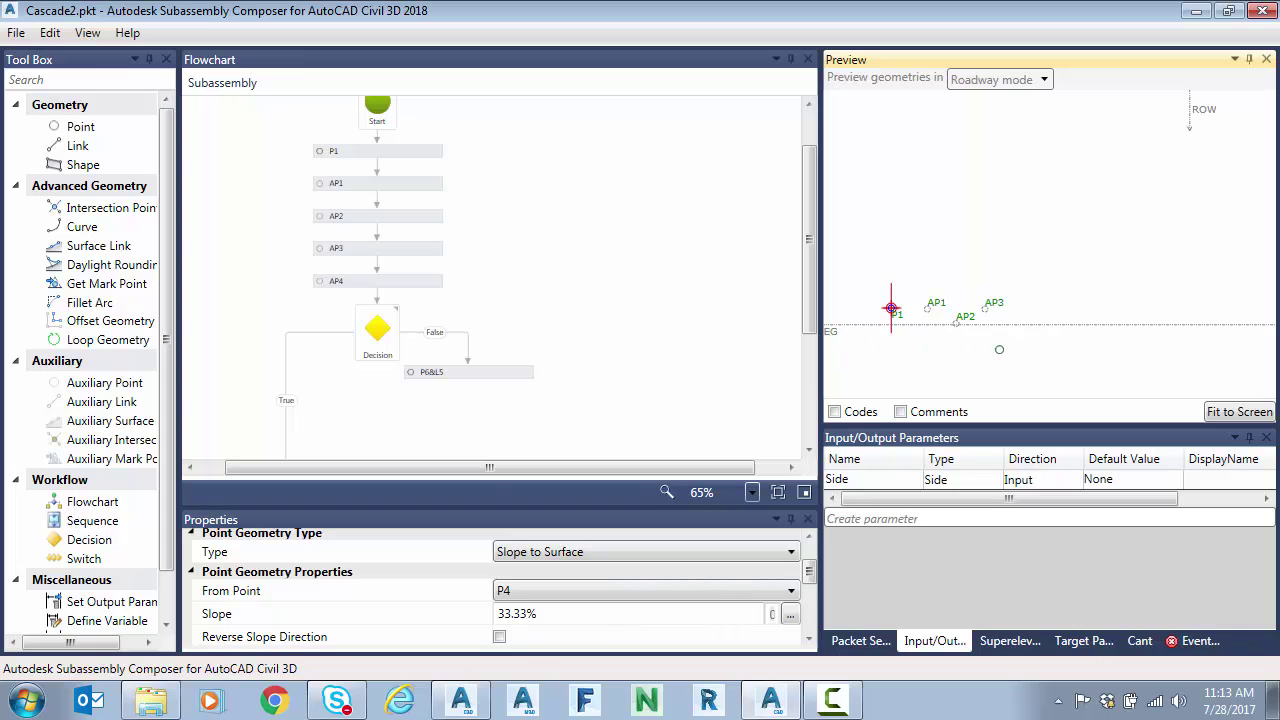
pyautogui.scroll(-2, 575, 372)
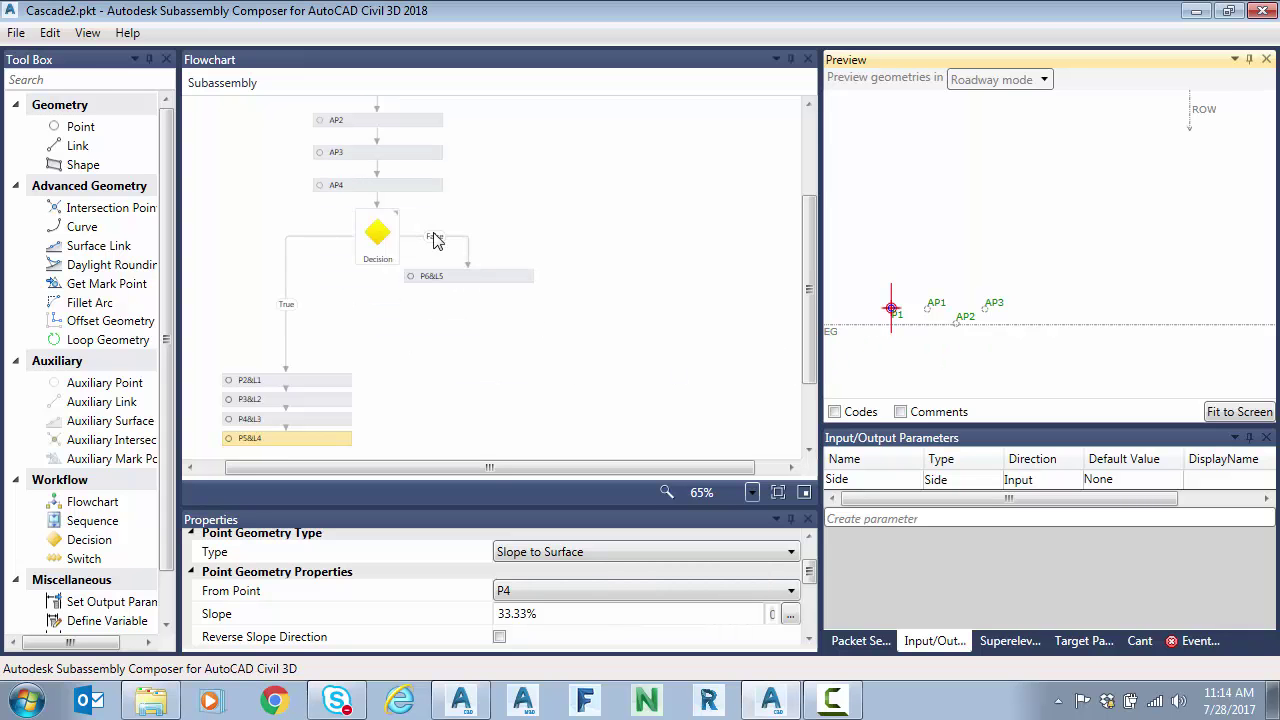
pyautogui.click(468, 280)
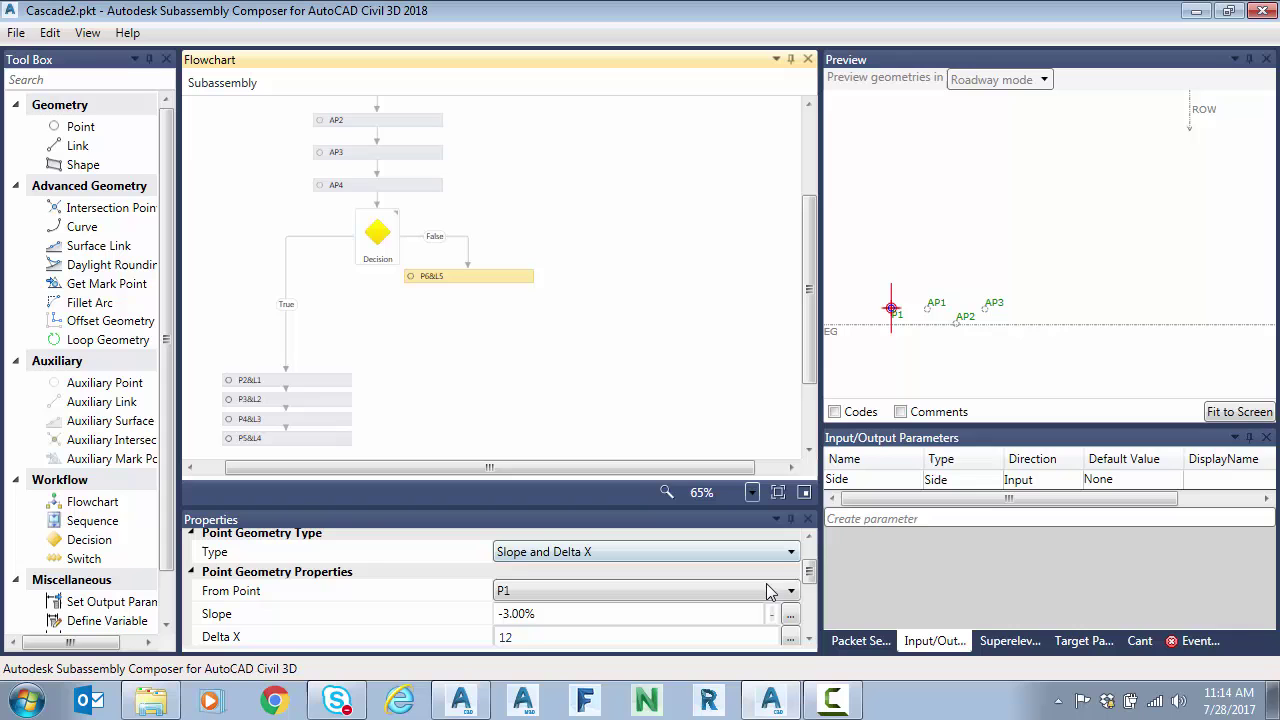
pyautogui.moveTo(811, 585); pyautogui.dragTo(812, 590)
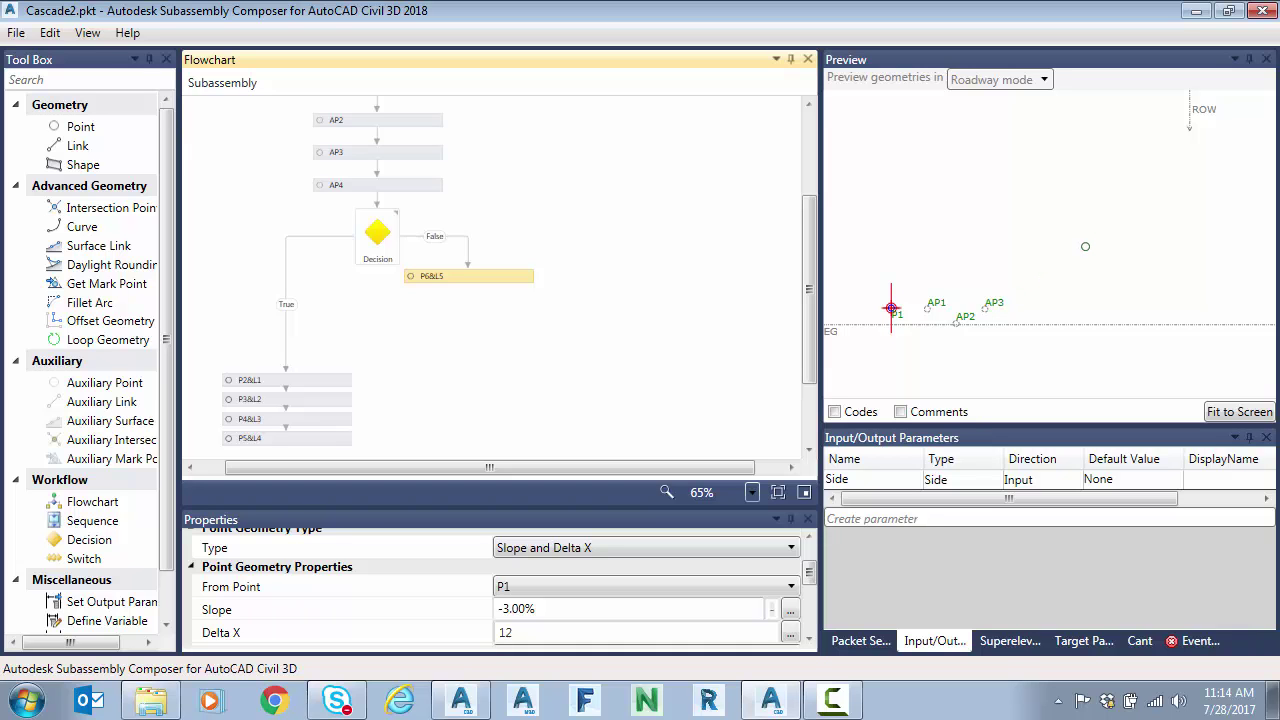
# Step: Shorten the Decision's condition to AP3.DistanceToSurface(EG)<0 by removing the ROW offset test and the outer parentheses
pyautogui.click(377, 232)
pyautogui.click(788, 598)
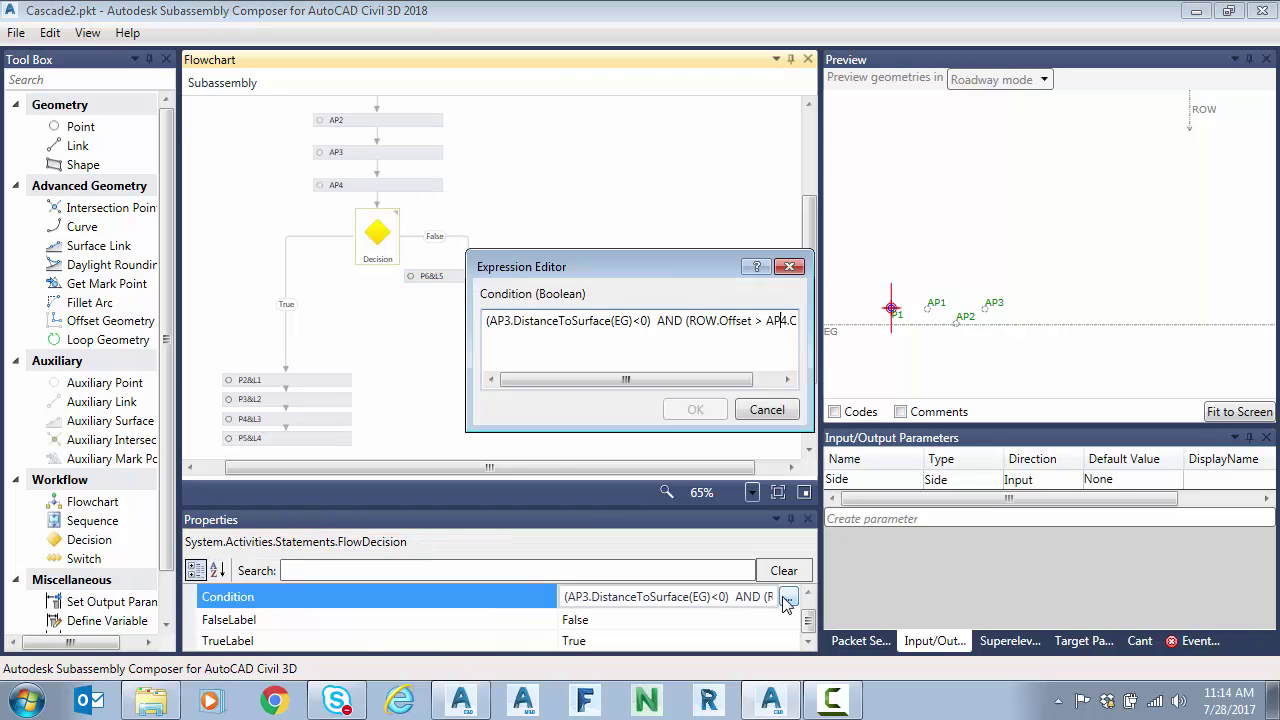
pyautogui.moveTo(669, 273); pyautogui.dragTo(499, 266)
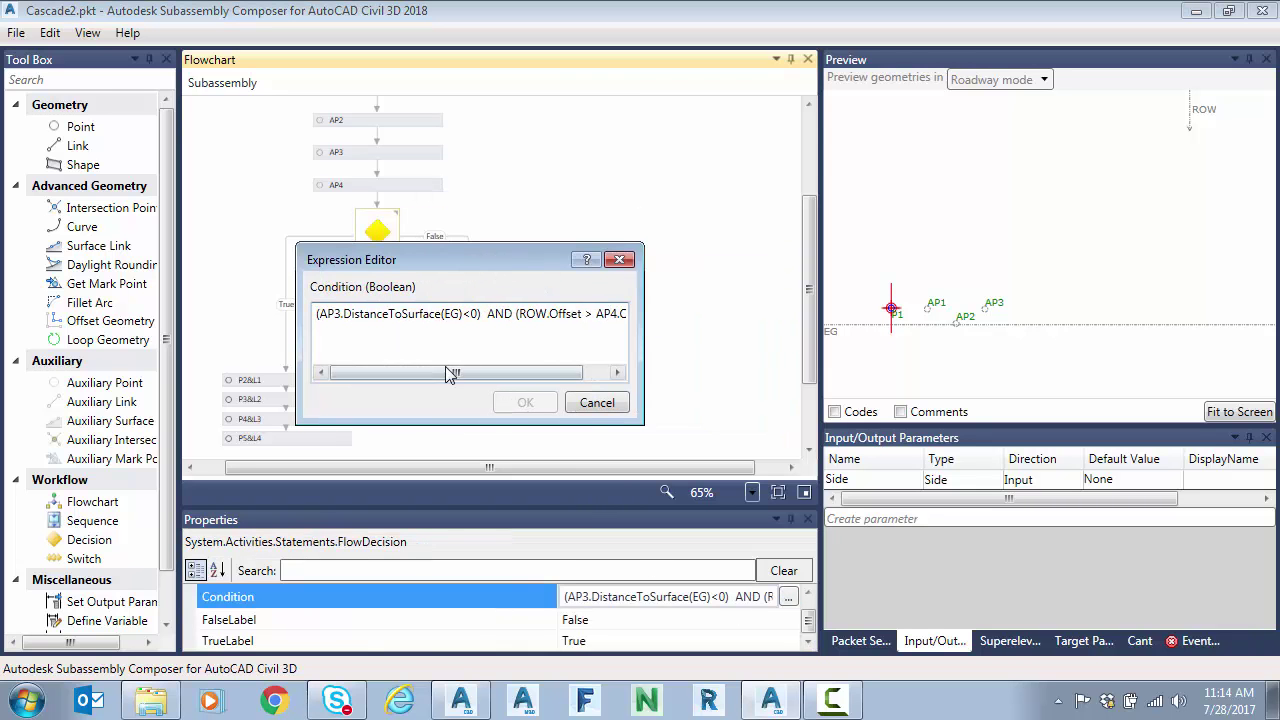
pyautogui.moveTo(449, 373); pyautogui.dragTo(523, 373)
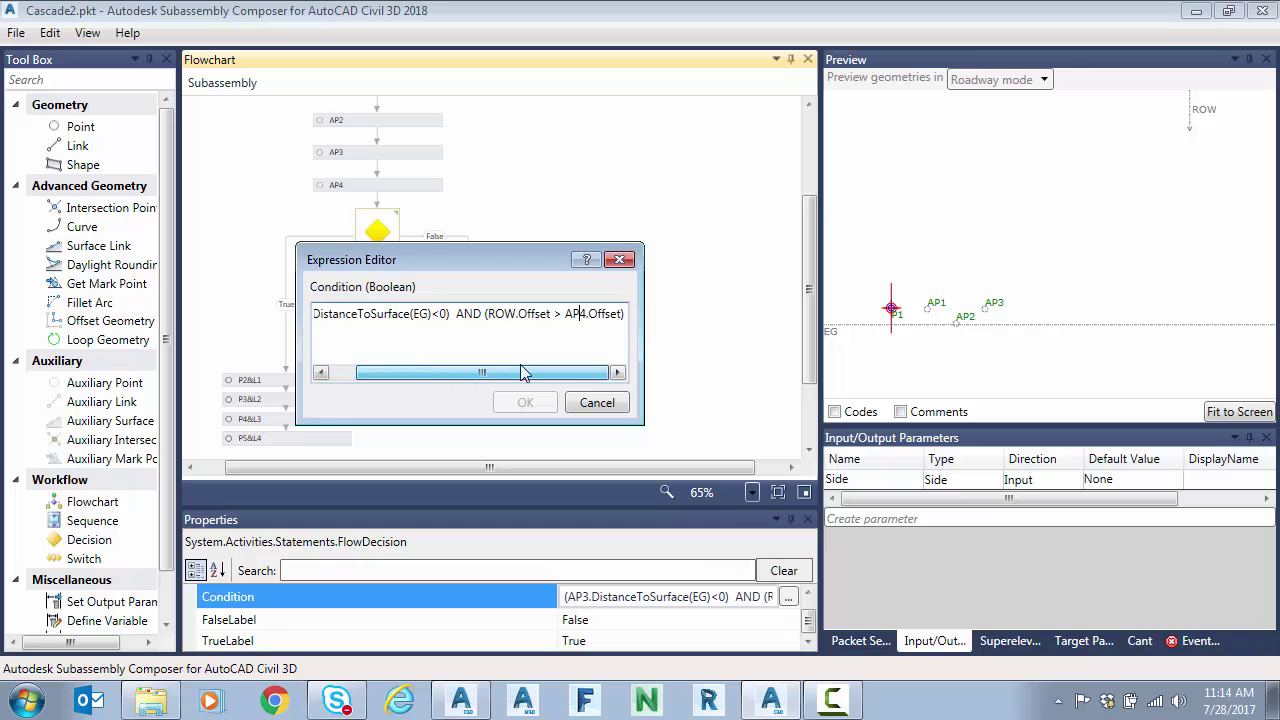
pyautogui.moveTo(566, 313); pyautogui.dragTo(601, 314)
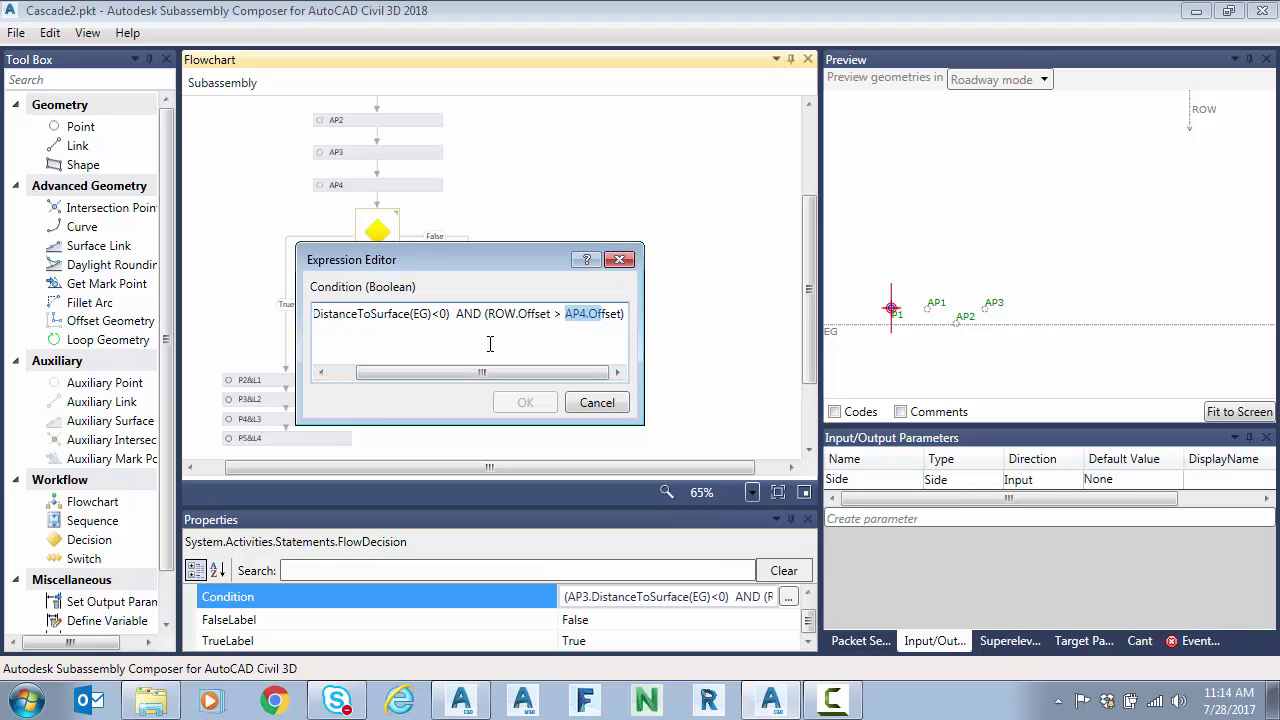
pyautogui.moveTo(453, 313); pyautogui.dragTo(654, 311)
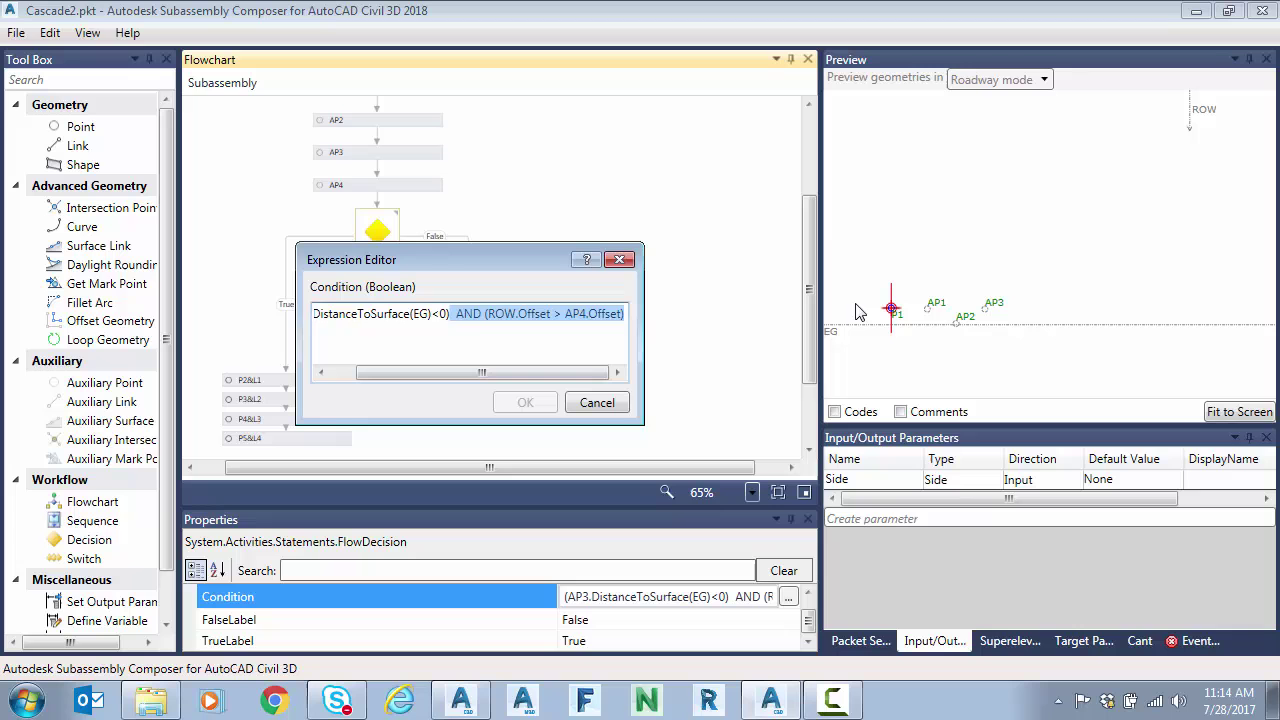
pyautogui.press('Delete')
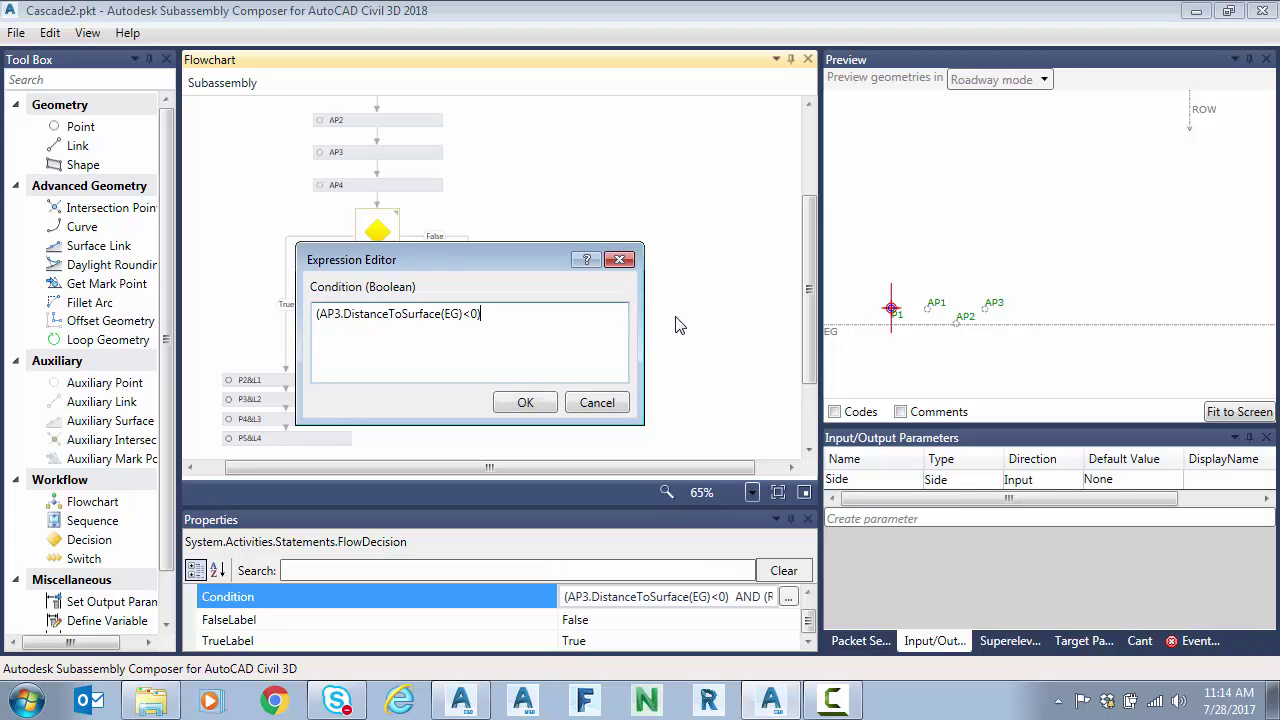
pyautogui.press('BackSpace')
pyautogui.press('Delete')
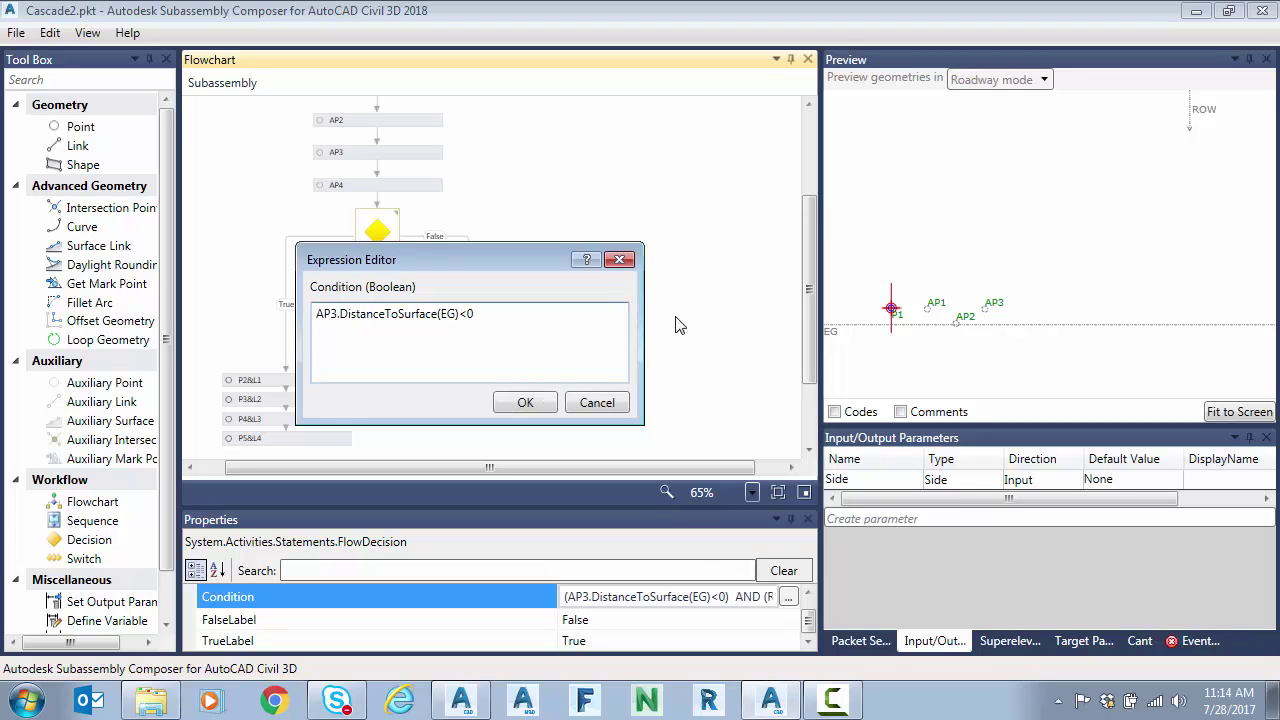
pyautogui.click(516, 405)
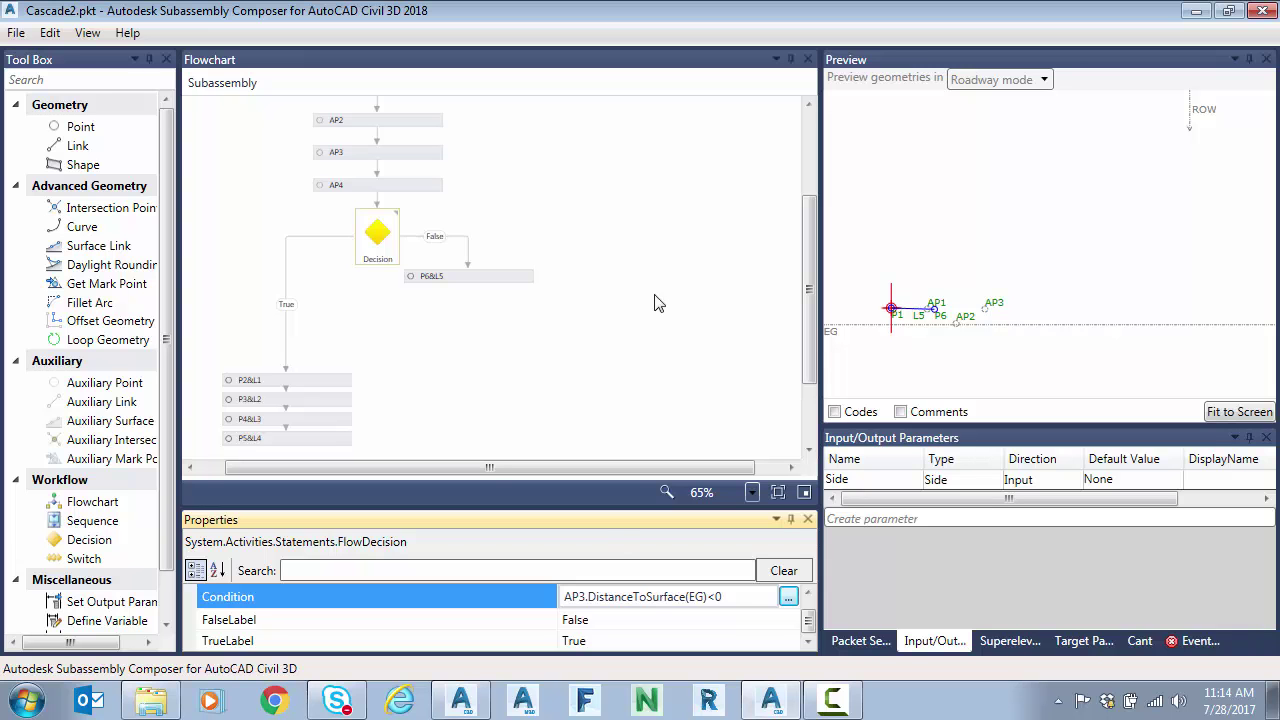
# Step: Test the shortened condition in the preview by moving the ROW offset target inward and back out beyond AP4, with the EG surface target raised above AP3
pyautogui.click(474, 276)
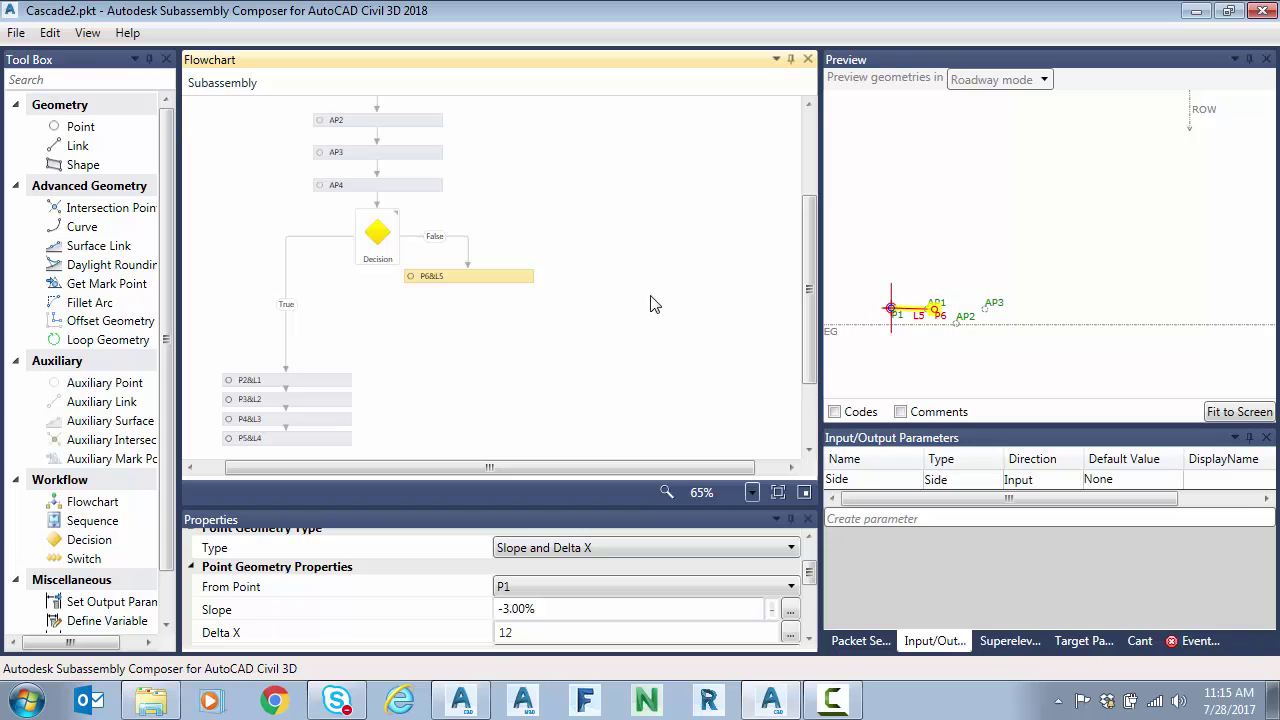
pyautogui.click(376, 236)
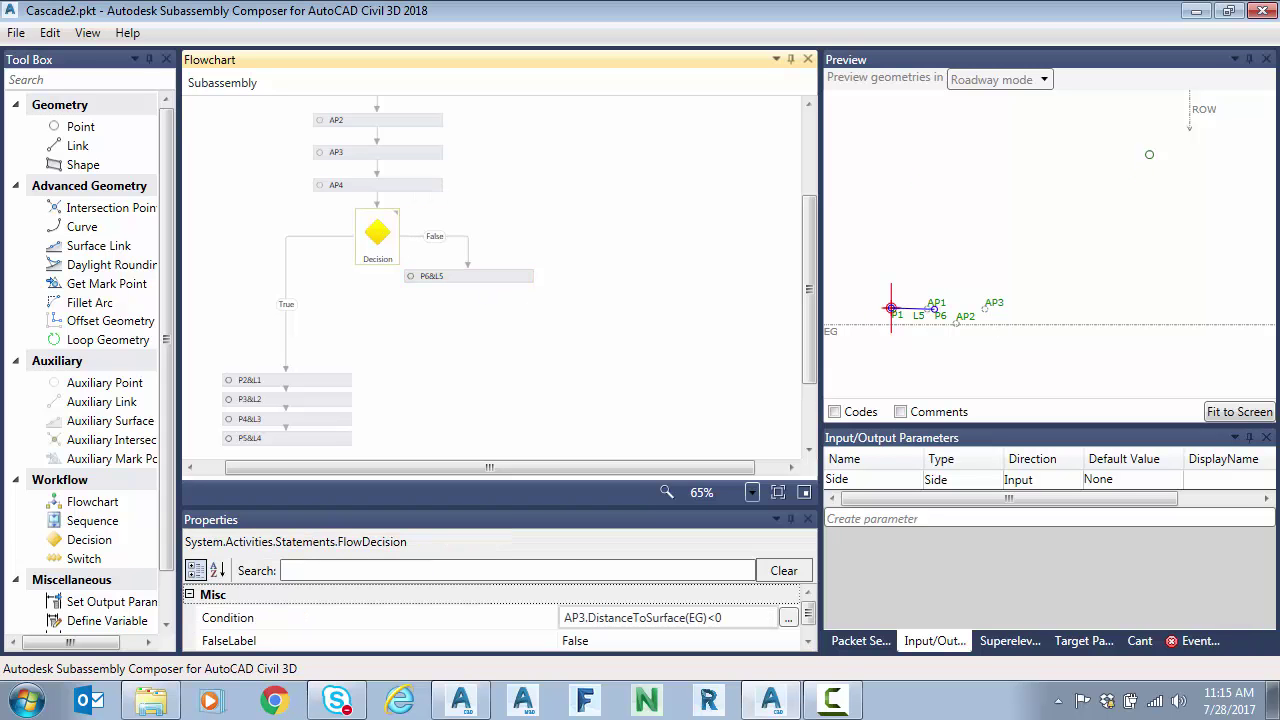
pyautogui.click(1025, 110)
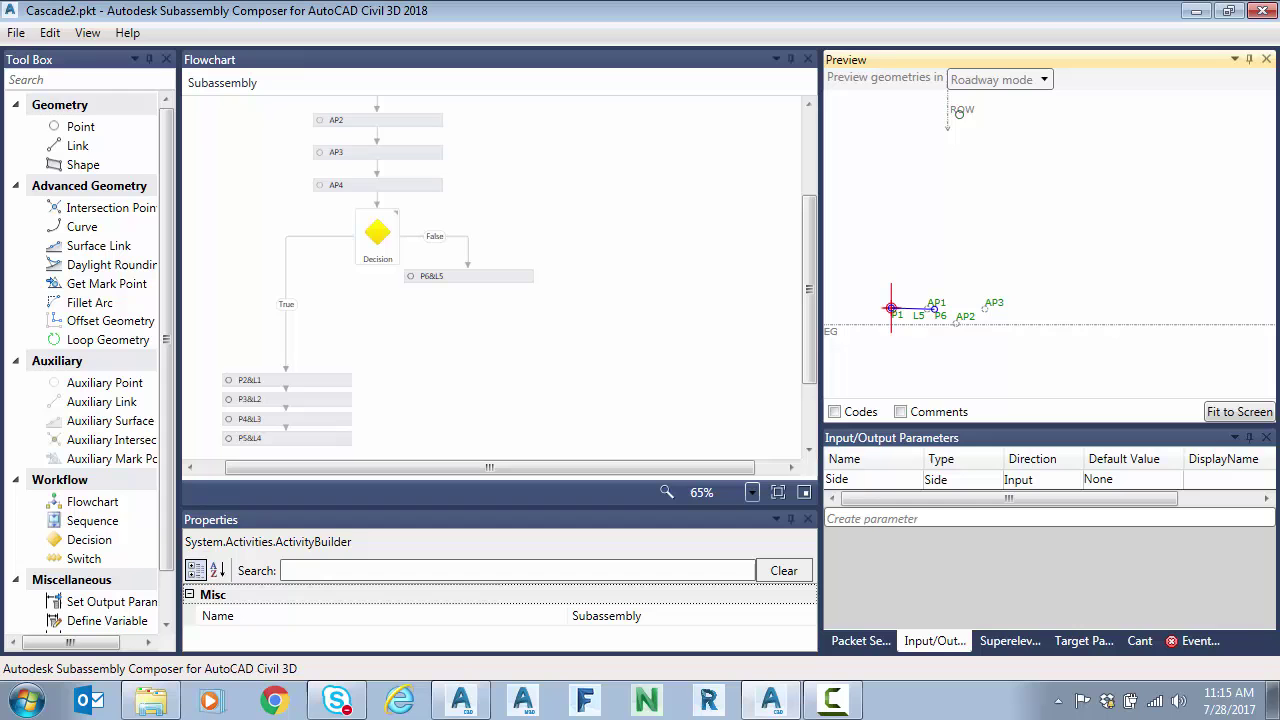
pyautogui.moveTo(960, 109)
pyautogui.mouseDown()
pyautogui.moveTo(923, 109)
pyautogui.moveTo(1194, 113)
pyautogui.mouseUp()
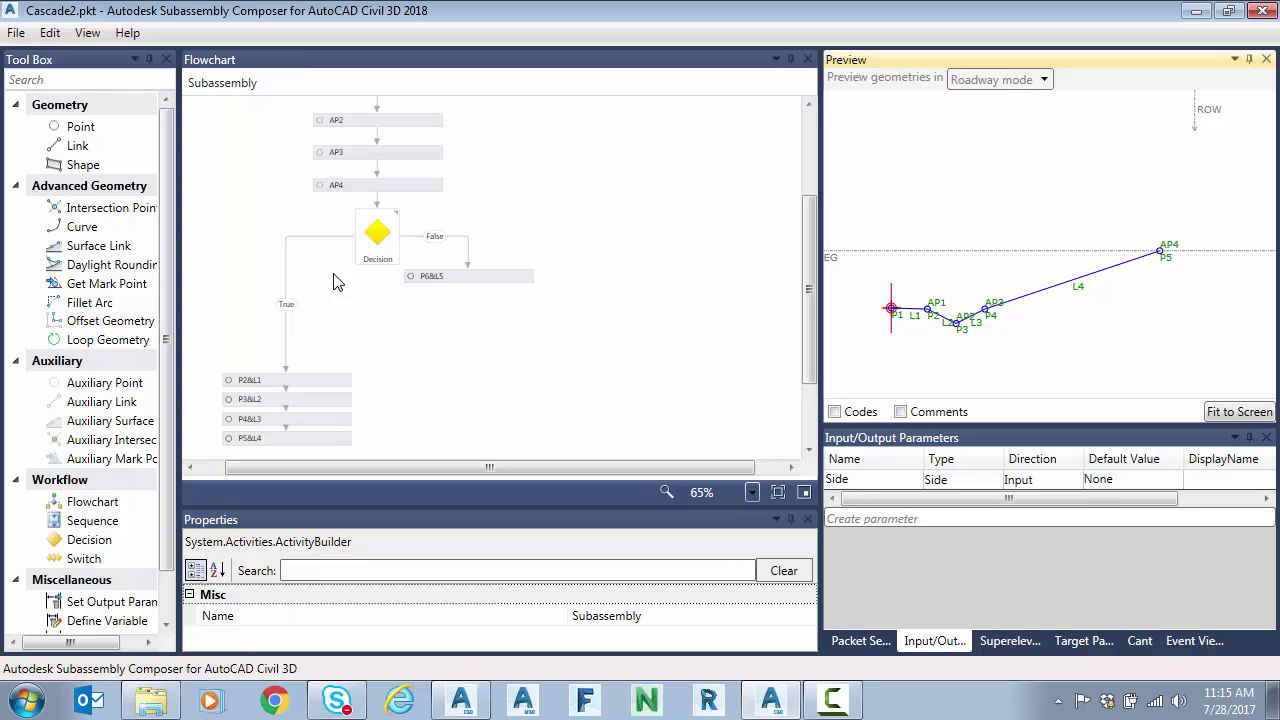
# Step: Delete the Decision's True connection to P2&L1 and add an unconnected second Decision beside it in the flowchart
pyautogui.click(286, 306)
pyautogui.press('Delete')
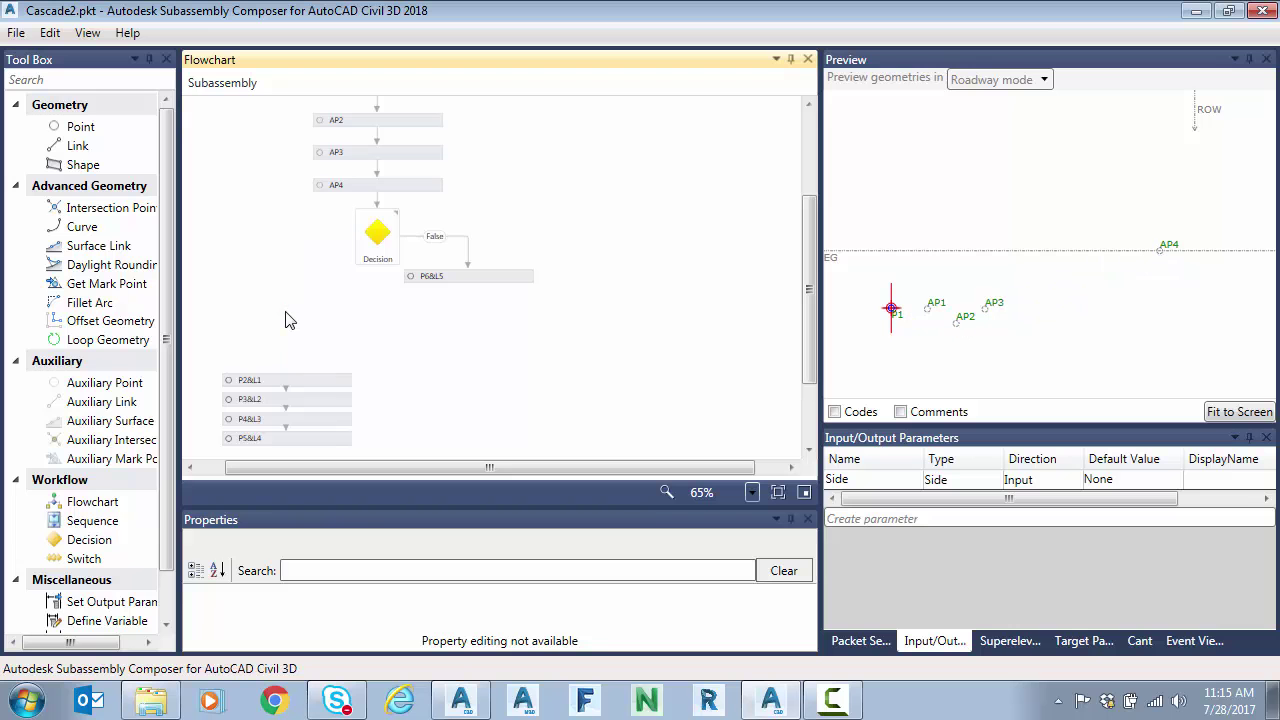
pyautogui.moveTo(89, 539); pyautogui.dragTo(322, 262)
pyautogui.click(390, 278)
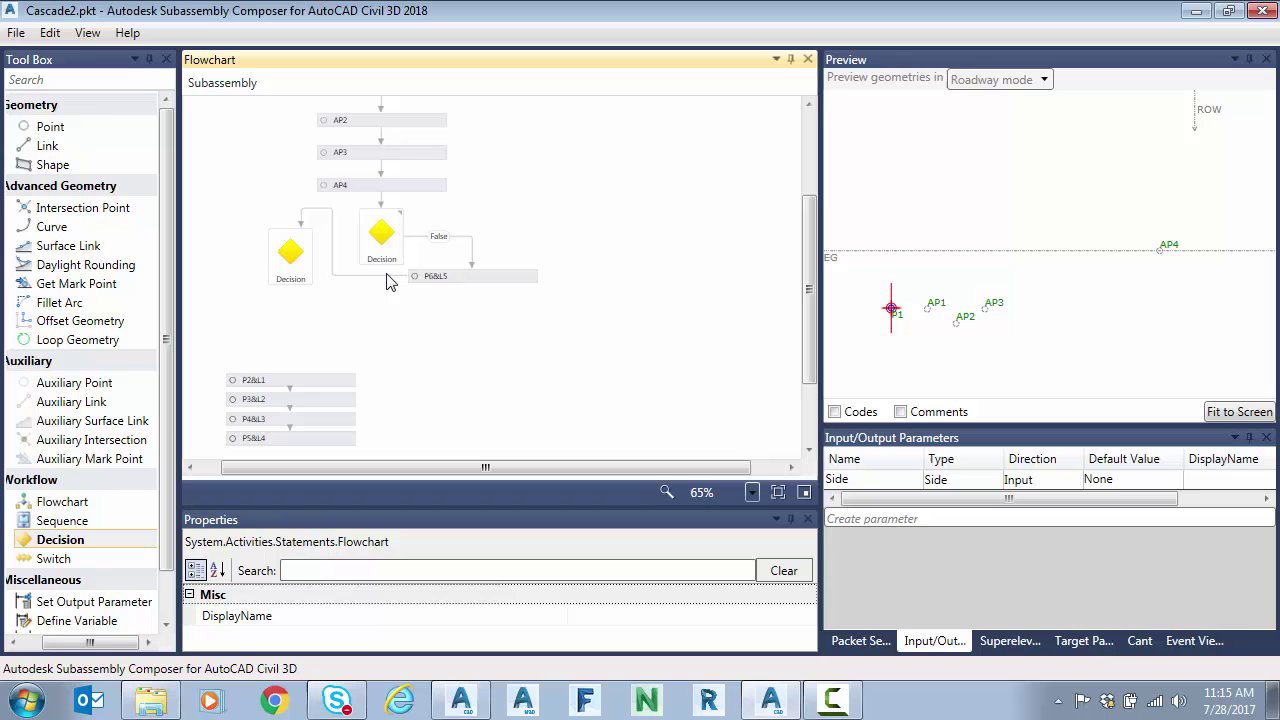
pyautogui.click(378, 276)
pyautogui.press('Delete')
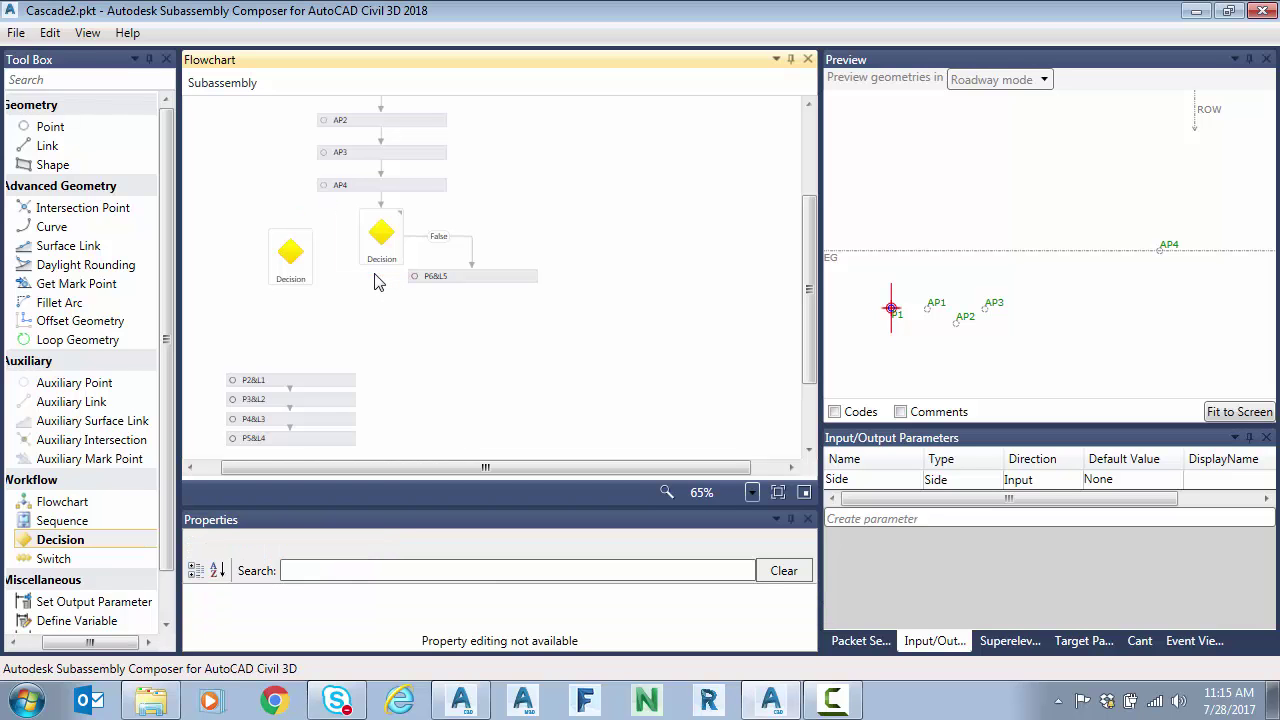
# Step: Connect the original Decision's True output to the new Decision, and the new Decision's True output to P2&L1
pyautogui.click(366, 248)
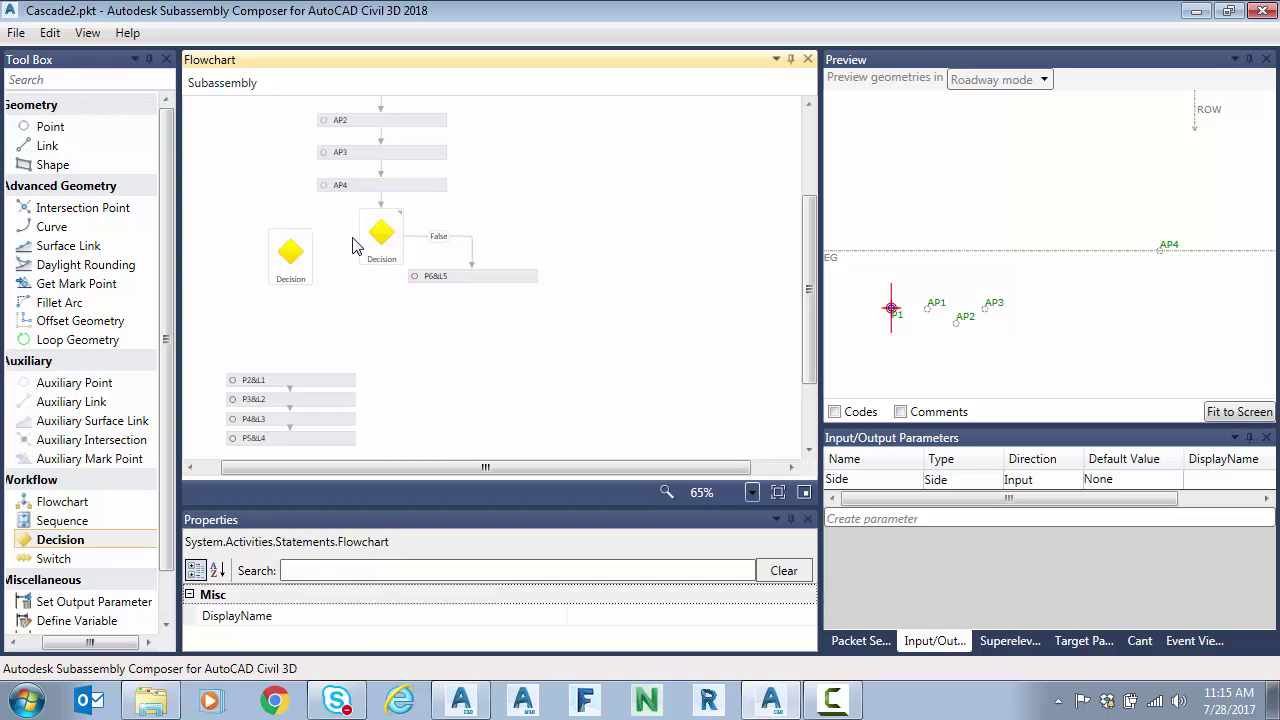
pyautogui.moveTo(366, 248); pyautogui.dragTo(291, 373)
pyautogui.click(384, 252)
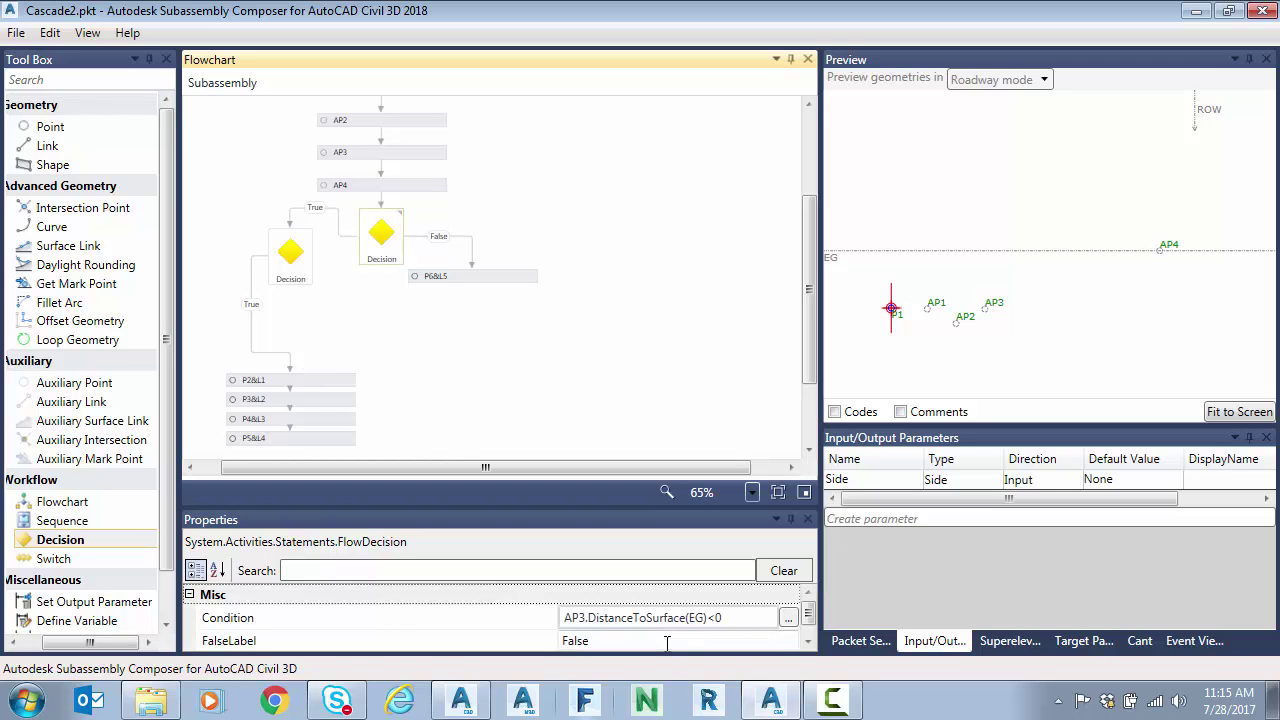
pyautogui.click(723, 618)
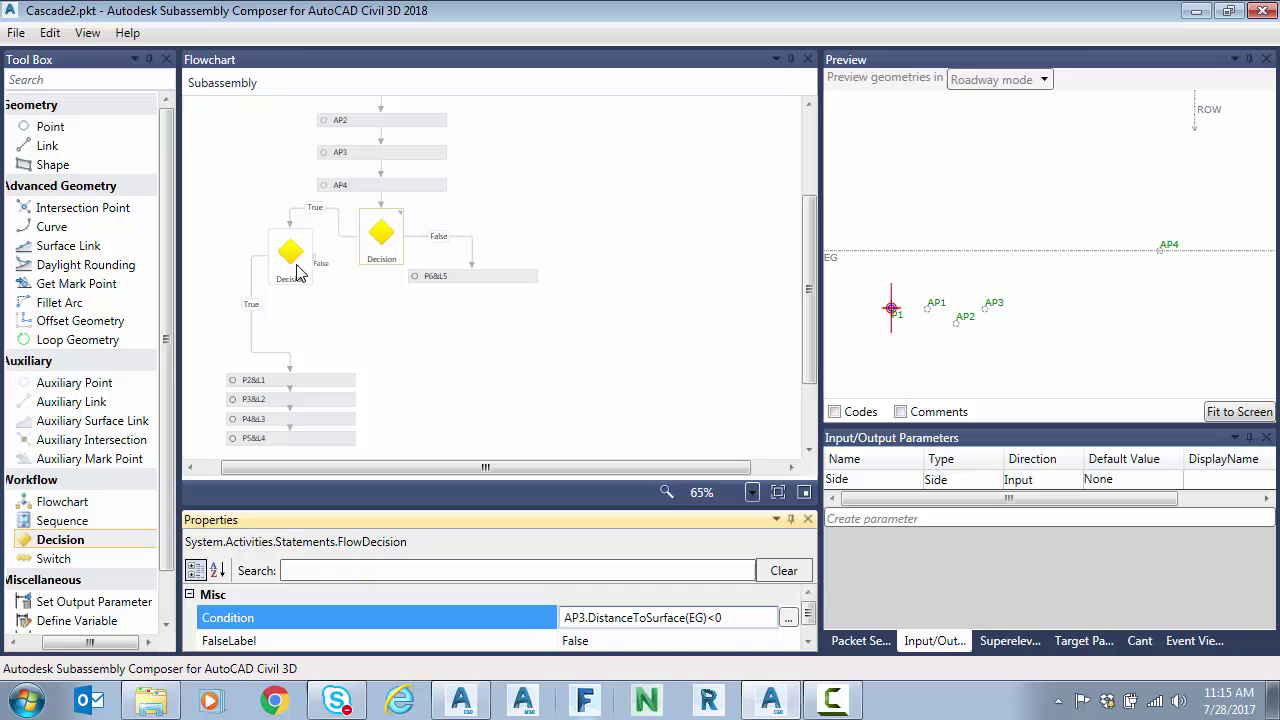
# Step: Set the new Decision's condition to ROW.Offset > AP4.Offset
pyautogui.moveTo(303, 277); pyautogui.dragTo(296, 276)
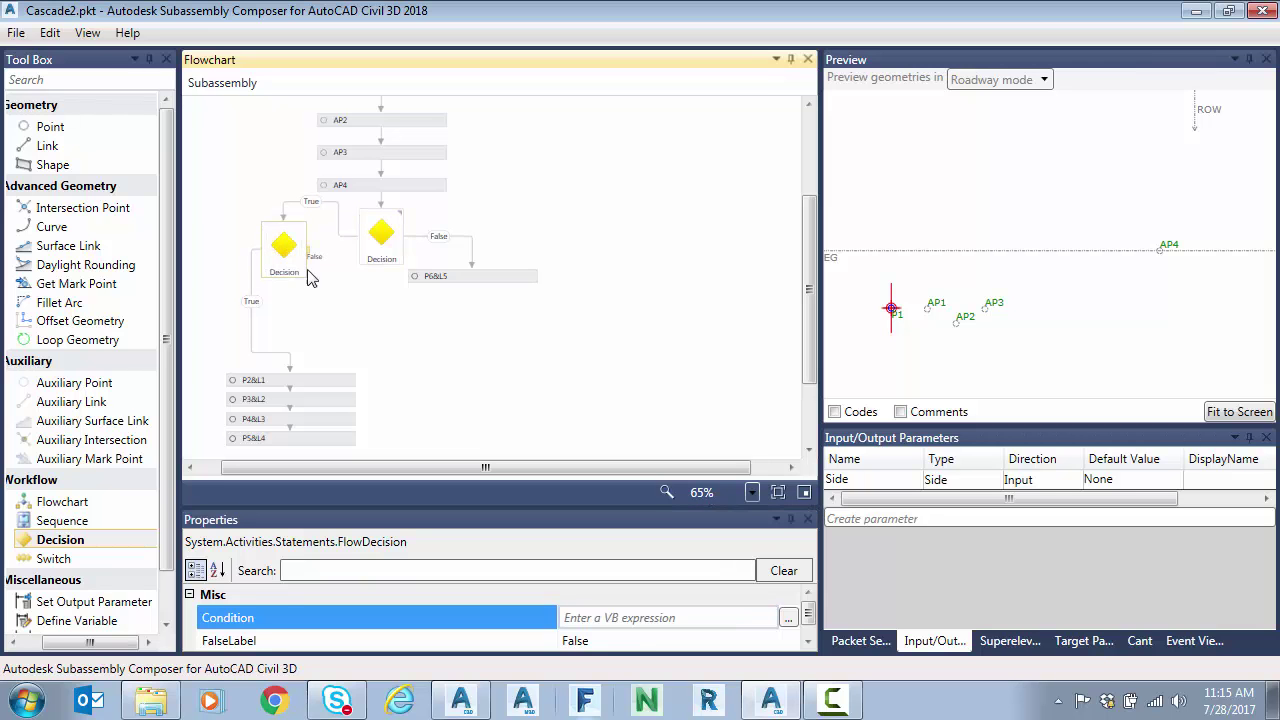
pyautogui.click(653, 618)
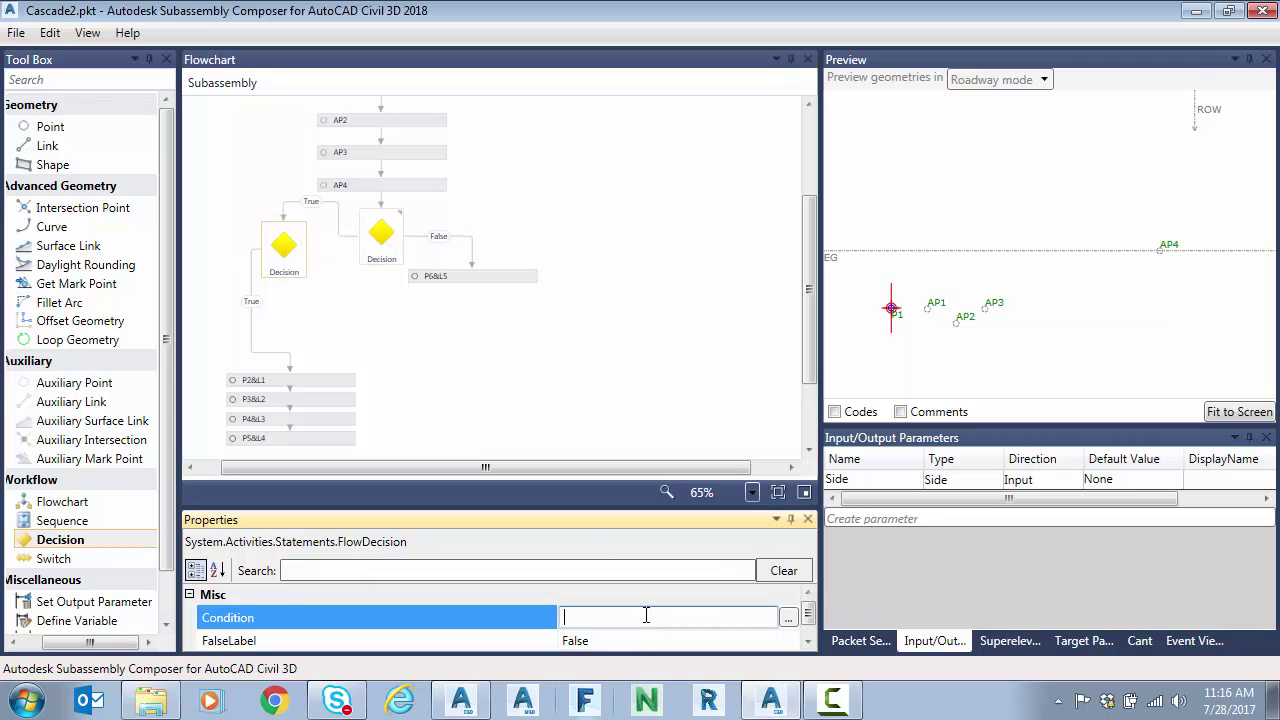
pyautogui.write('AND (ROW.Offset > AP4.Offset)')
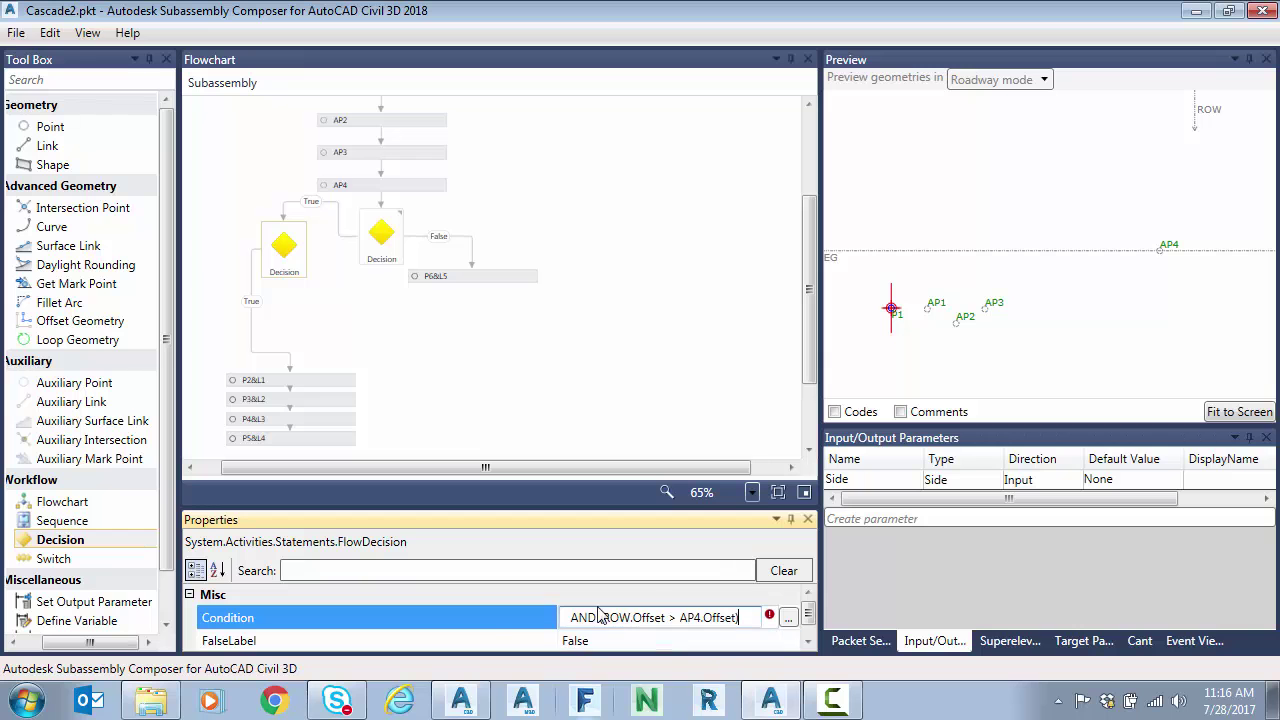
pyautogui.moveTo(600, 618); pyautogui.dragTo(471, 628)
pyautogui.press('Delete')
pyautogui.press('Delete')
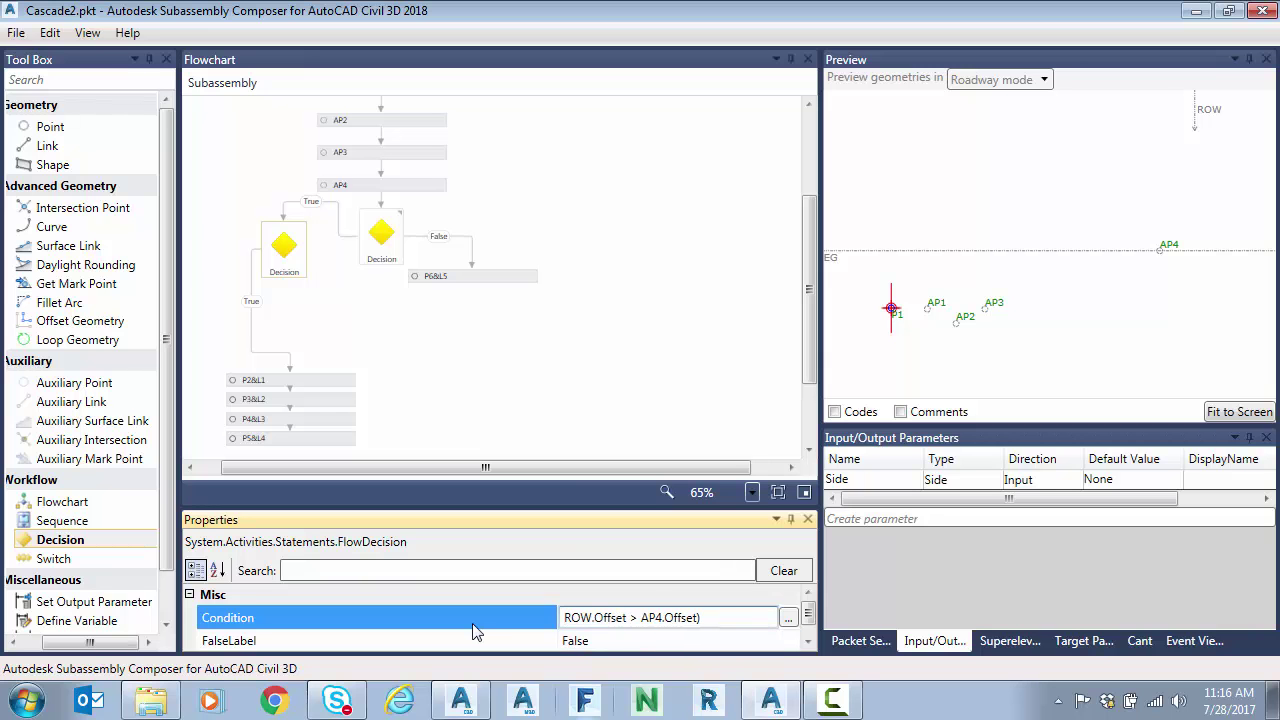
pyautogui.press('Tab')
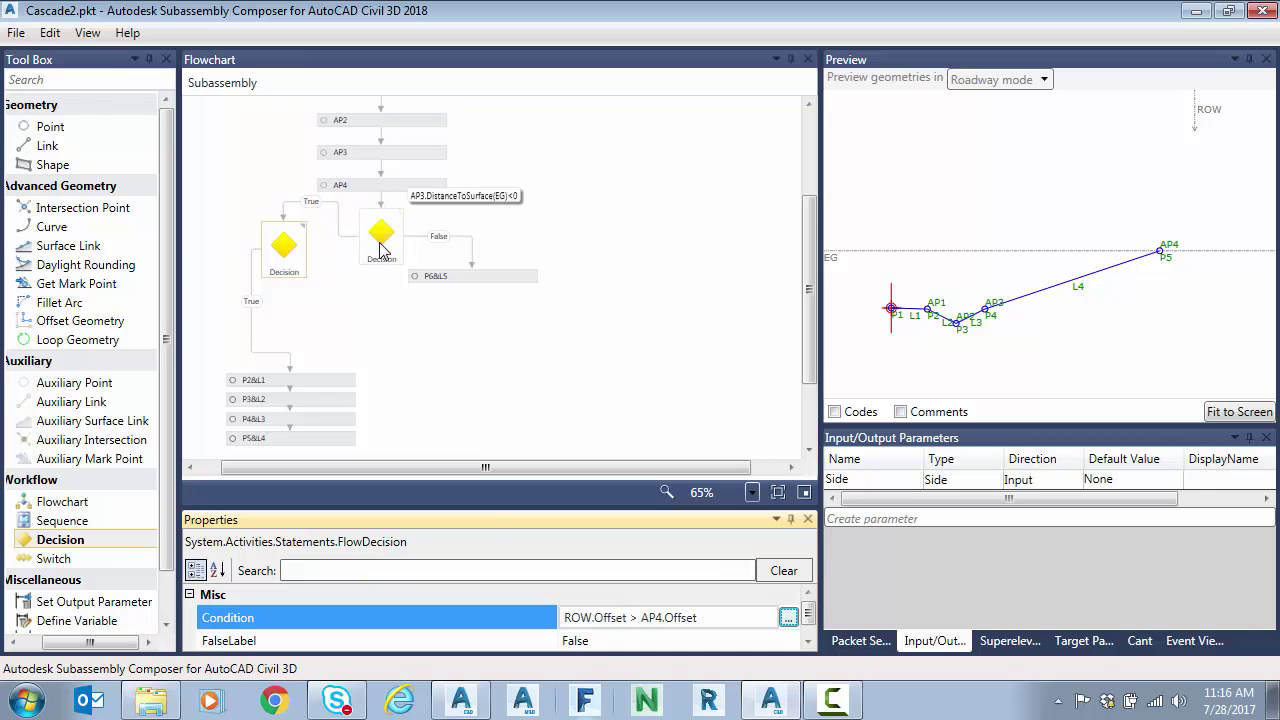
pyautogui.click(288, 250)
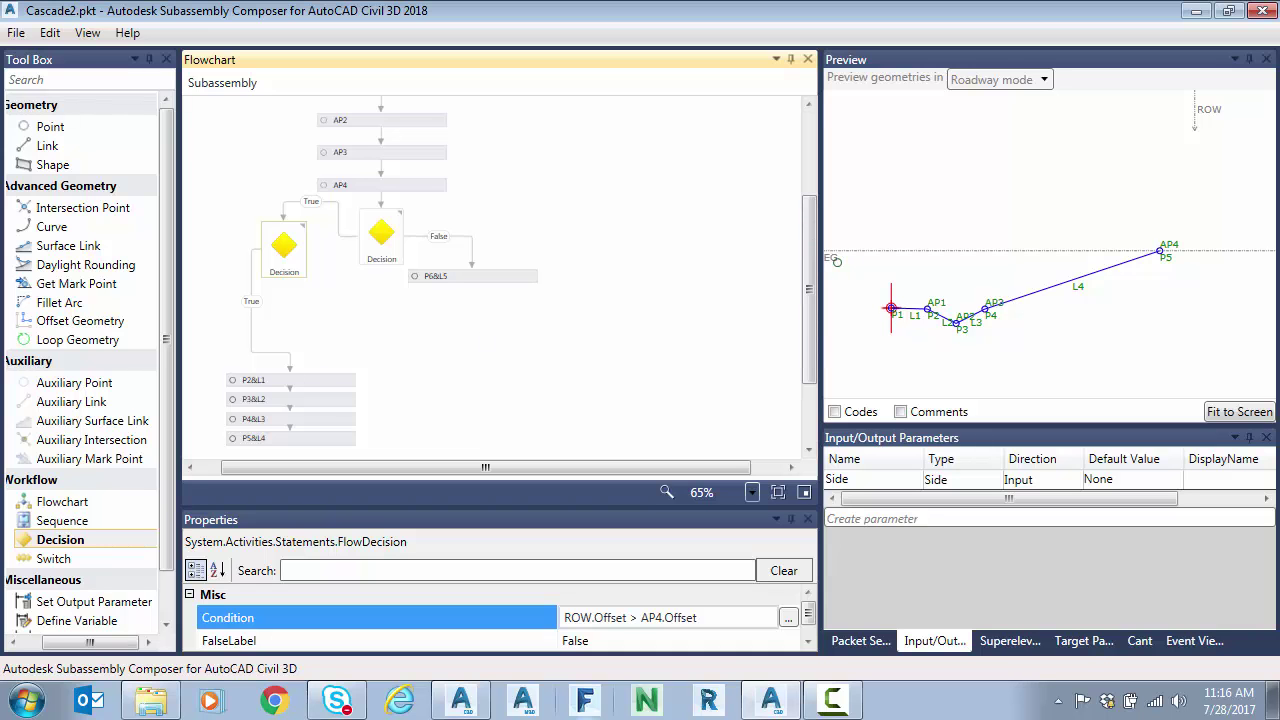
# Step: Test both Decisions in the preview by moving the EG surface target below AP2 and back above AP3, and the ROW target inside AP4's offset
pyautogui.moveTo(836, 258); pyautogui.dragTo(851, 340)
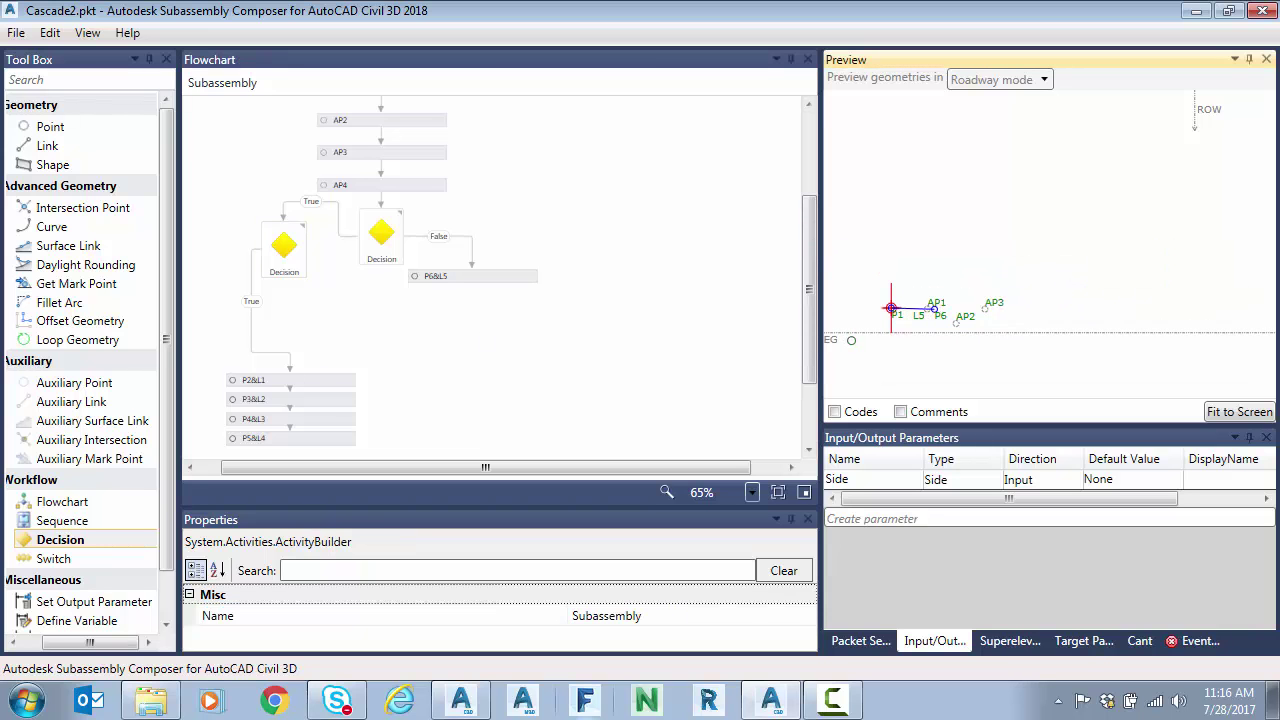
pyautogui.moveTo(405, 253)
pyautogui.moveTo(503, 280)
pyautogui.moveTo(287, 260)
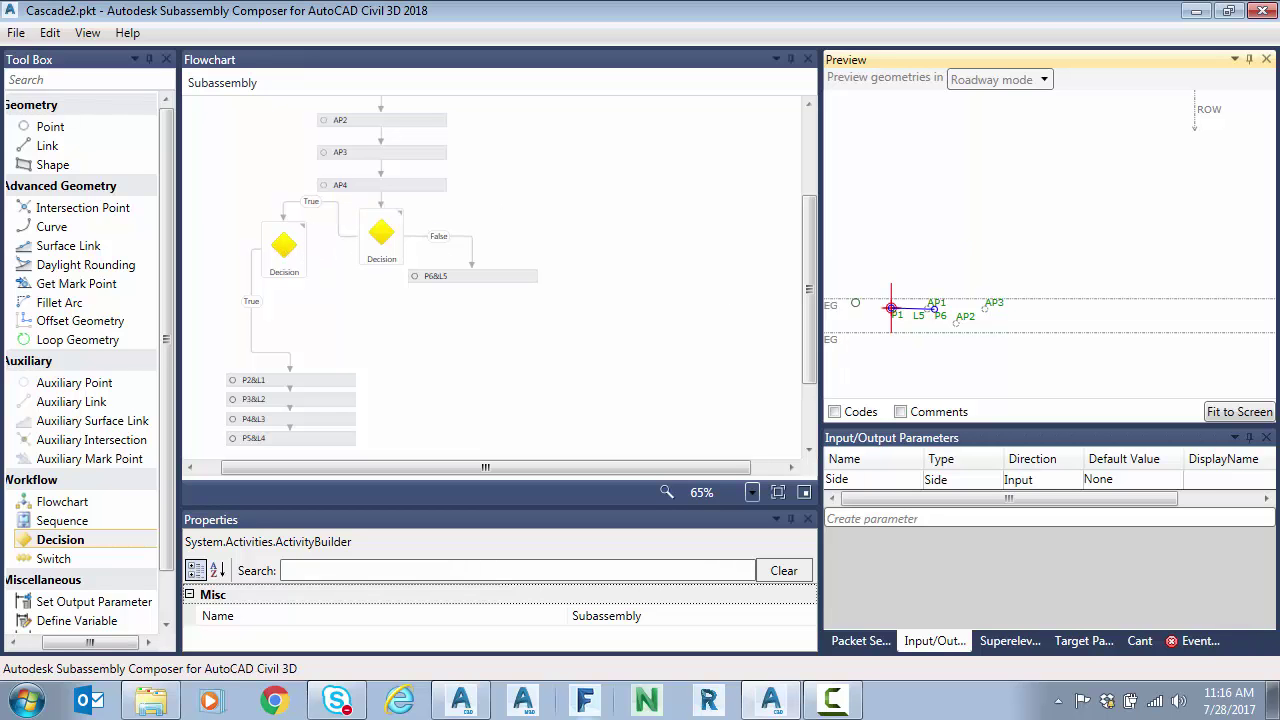
pyautogui.moveTo(855, 303); pyautogui.dragTo(864, 267)
pyautogui.moveTo(1217, 108); pyautogui.dragTo(1074, 141)
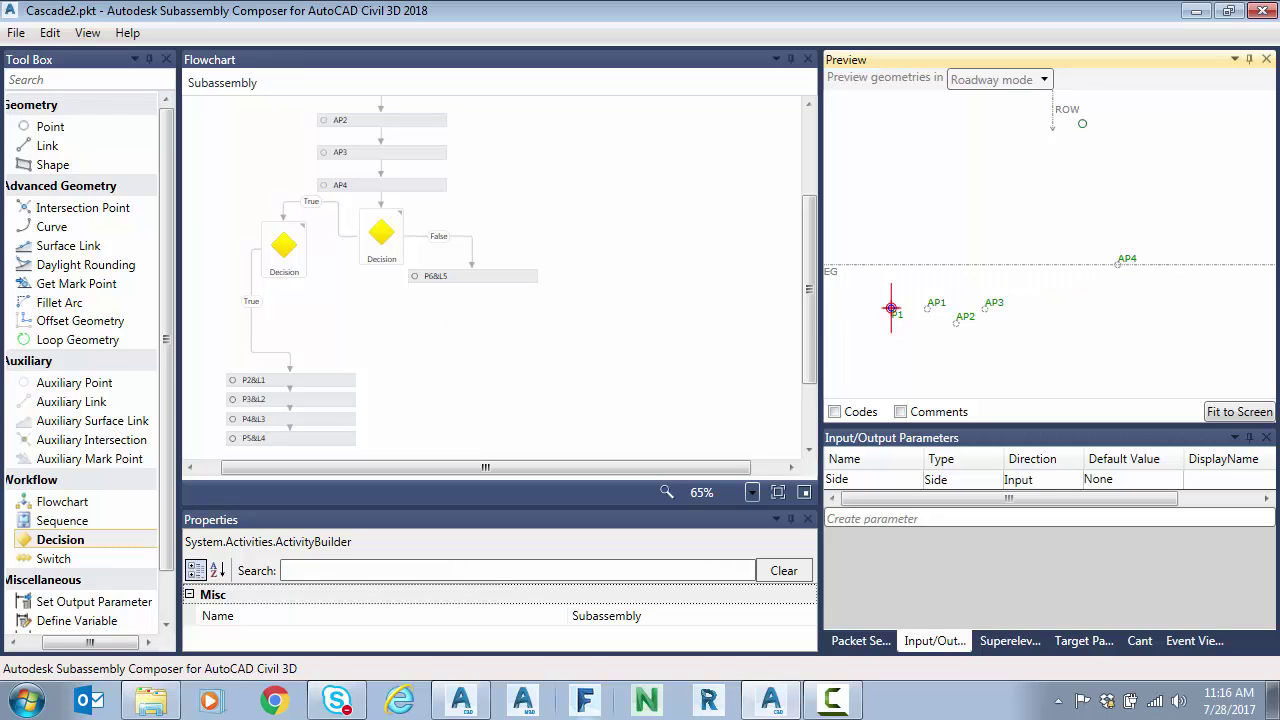
# Step: Add a point with link below P5&L4, detach it from P6&L5, and connect the second Decision's False output to it
pyautogui.moveTo(50, 127); pyautogui.dragTo(348, 396)
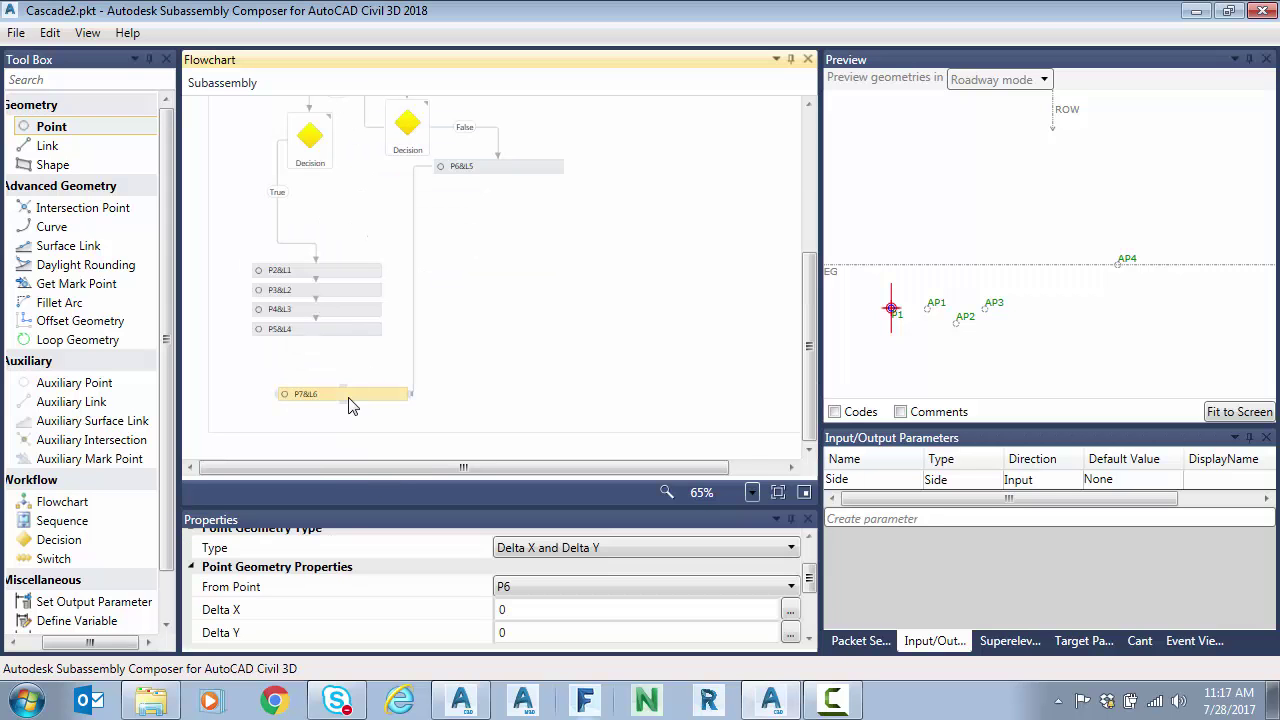
pyautogui.click(427, 258)
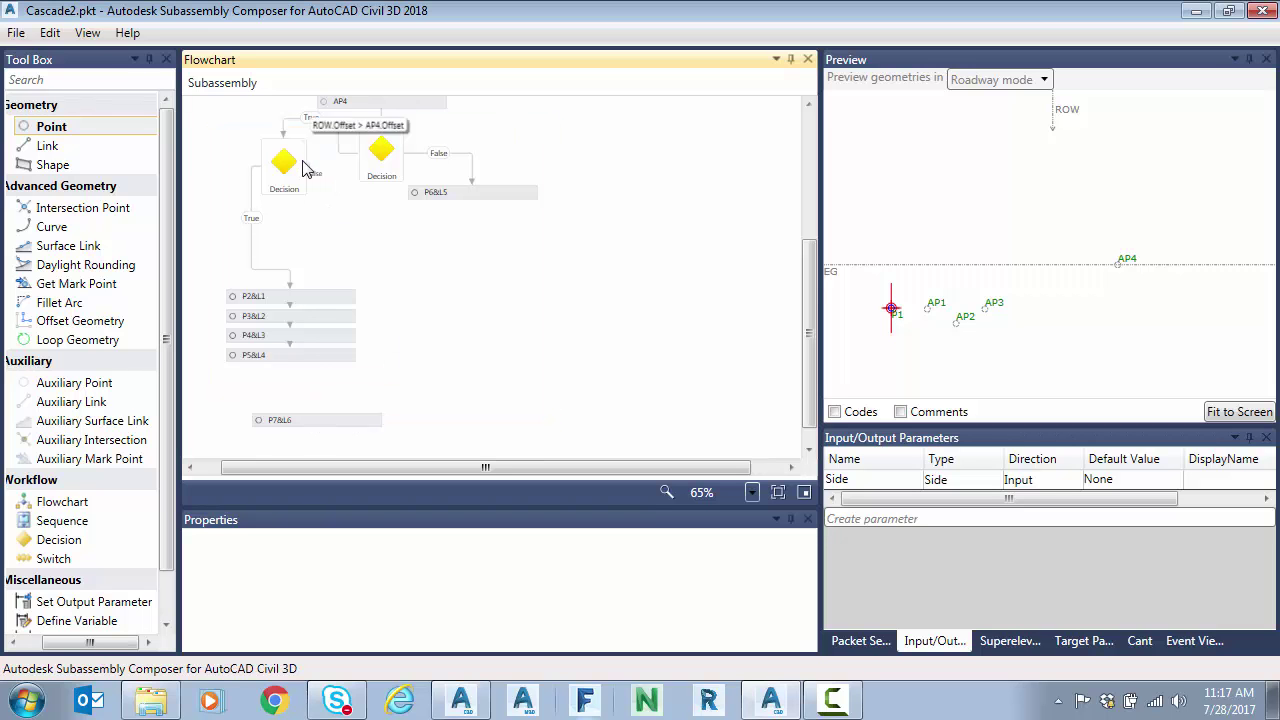
pyautogui.moveTo(305, 165); pyautogui.dragTo(310, 421)
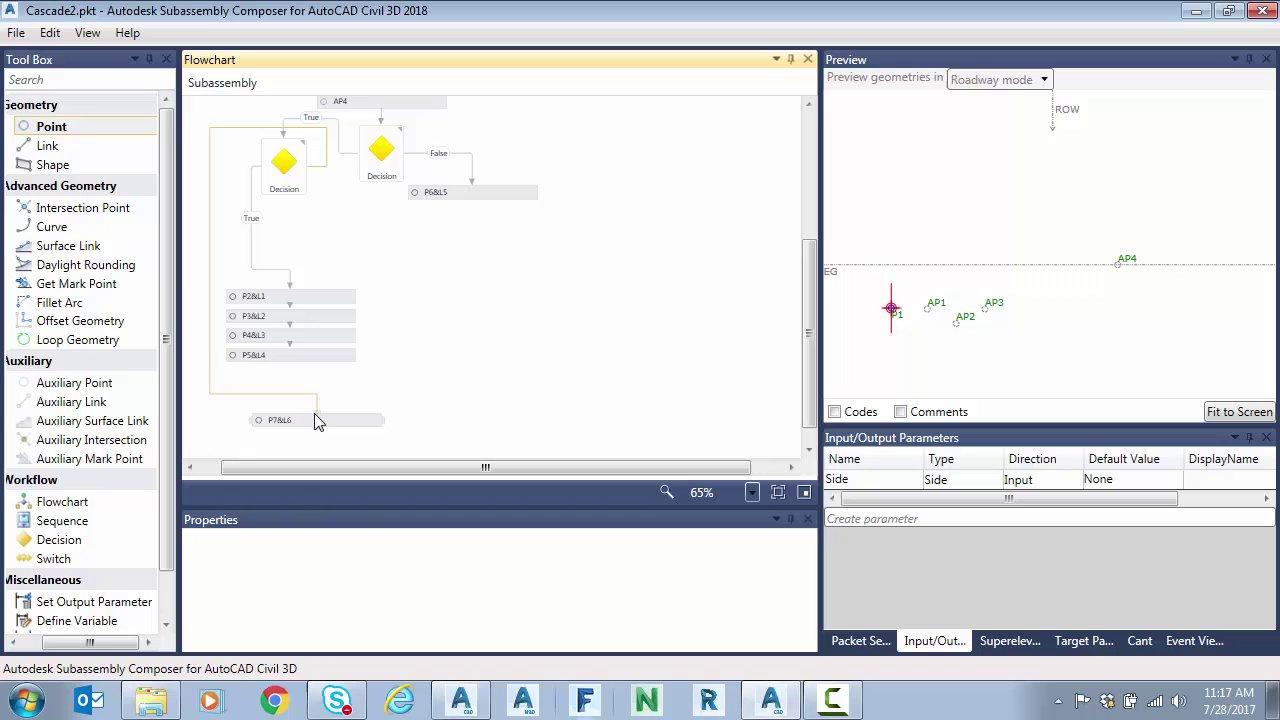
# Step: Set the P7&L6 point's geometry type to Slope to Surface, starting from point P1
pyautogui.click(316, 420)
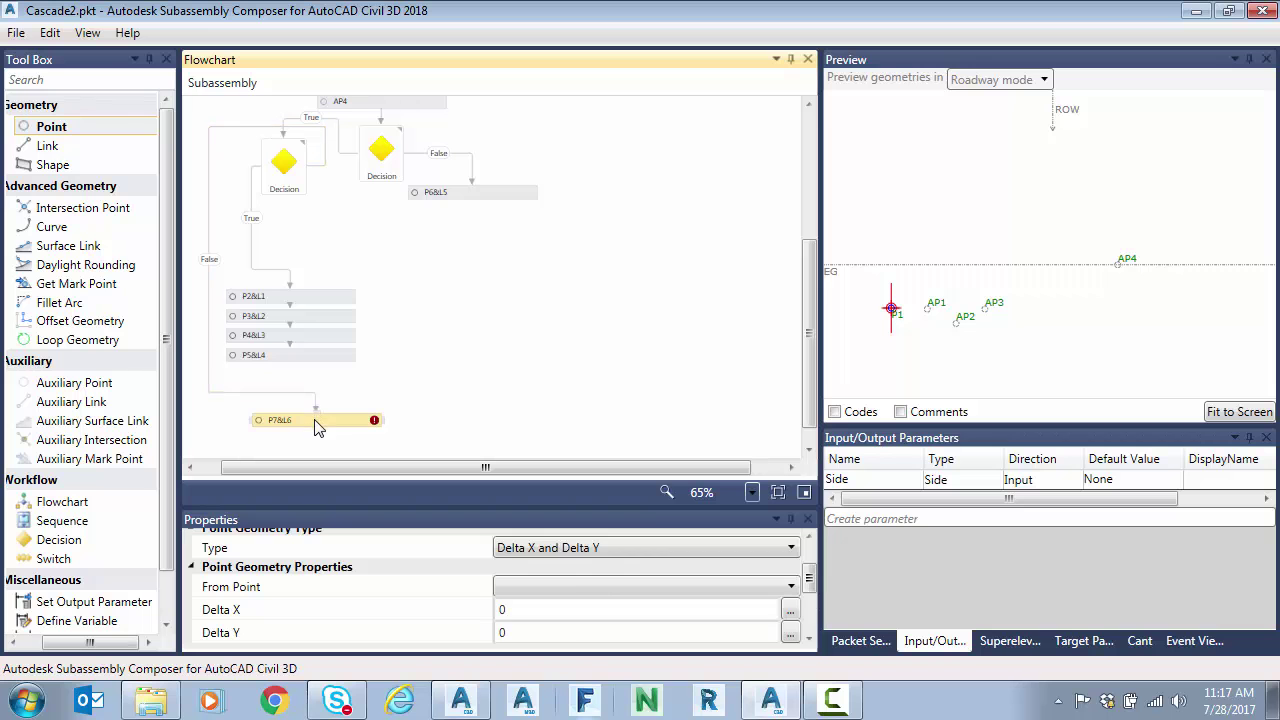
pyautogui.click(626, 548)
pyautogui.click(560, 692)
pyautogui.click(563, 591)
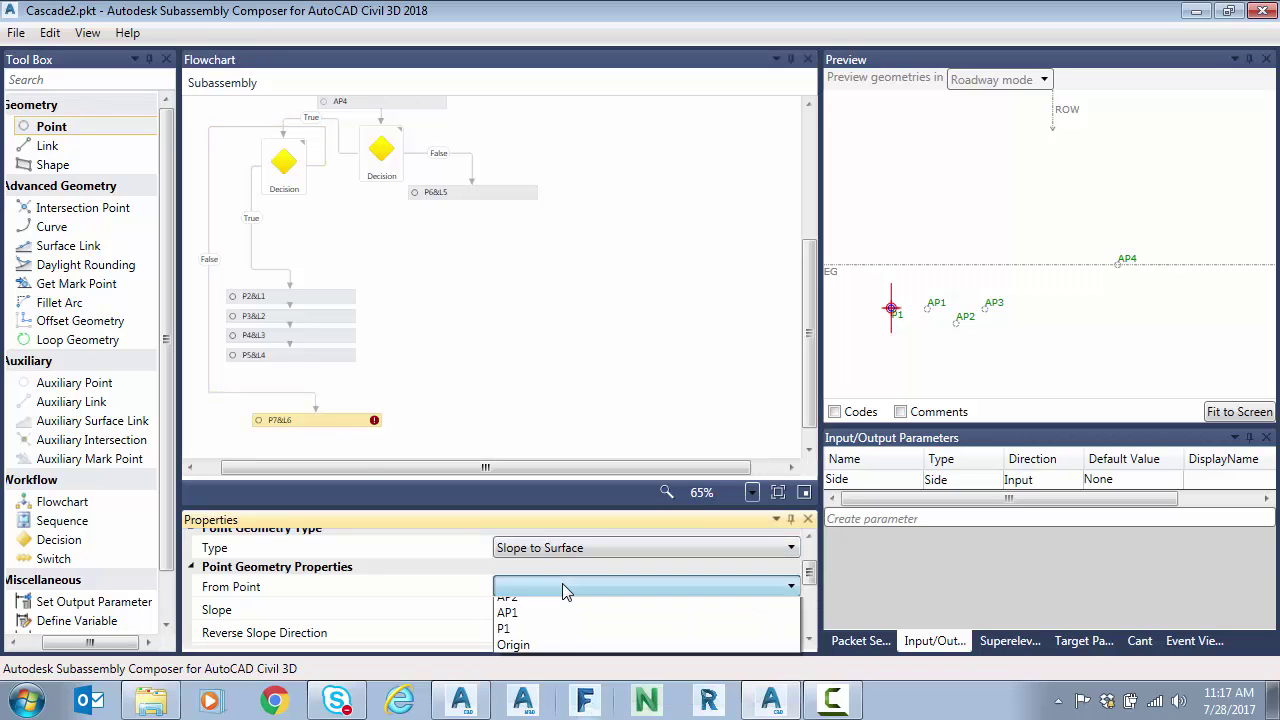
pyautogui.click(541, 672)
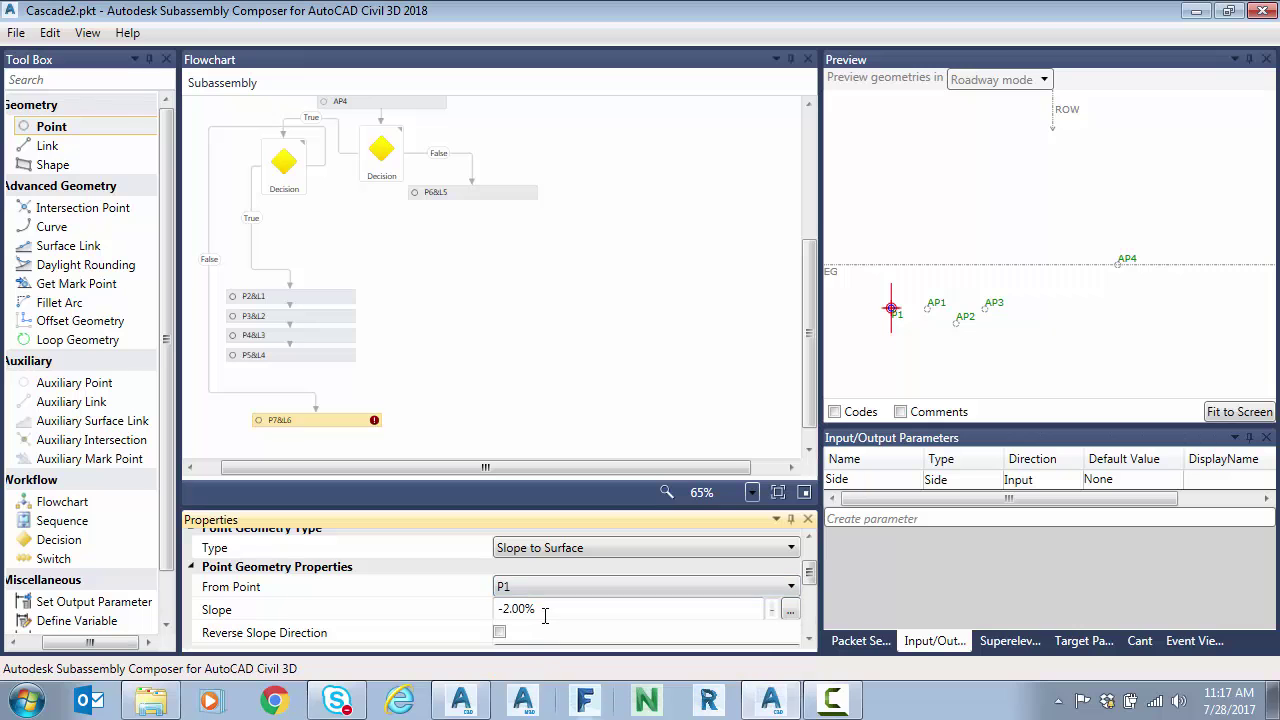
# Step: Set the P7&L6 point's slope to 50%
pyautogui.doubleClick(545, 612)
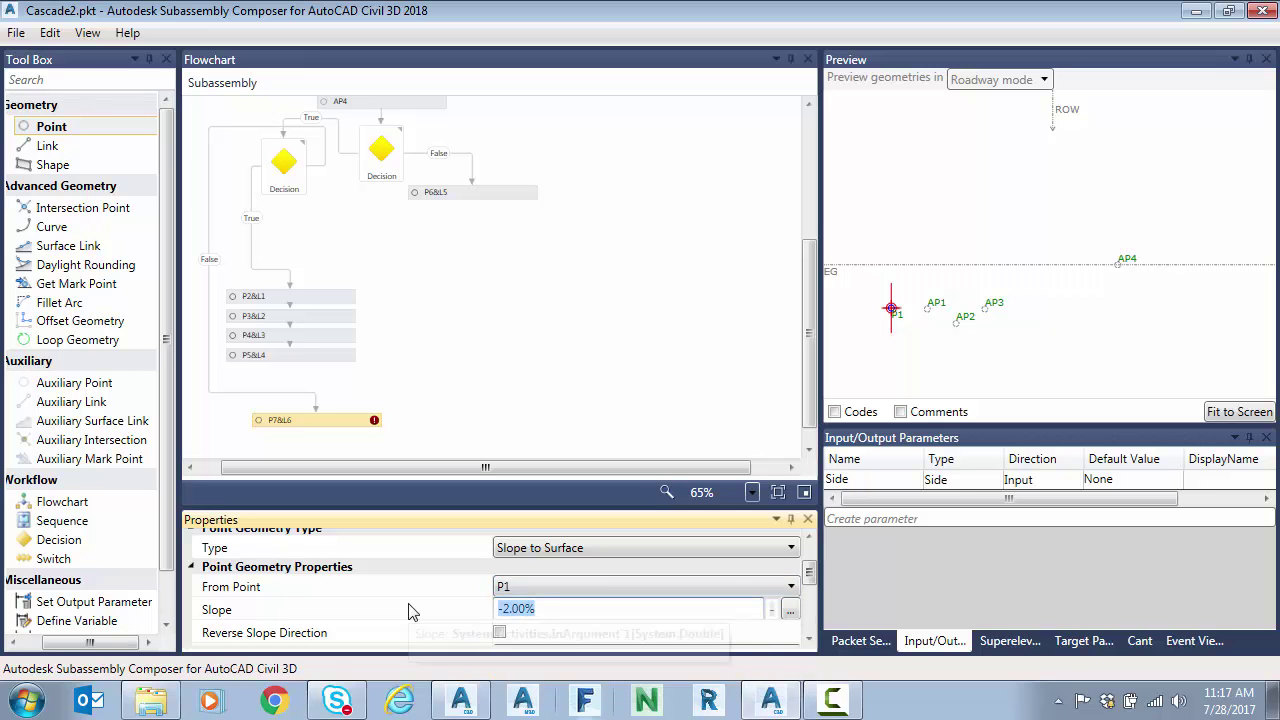
pyautogui.press('BackSpace')
pyautogui.press('BackSpace')
pyautogui.press('BackSpace')
pyautogui.press('BackSpace')
pyautogui.press('BackSpace')
pyautogui.press('BackSpace')
pyautogui.write('50')
pyautogui.press('Return')
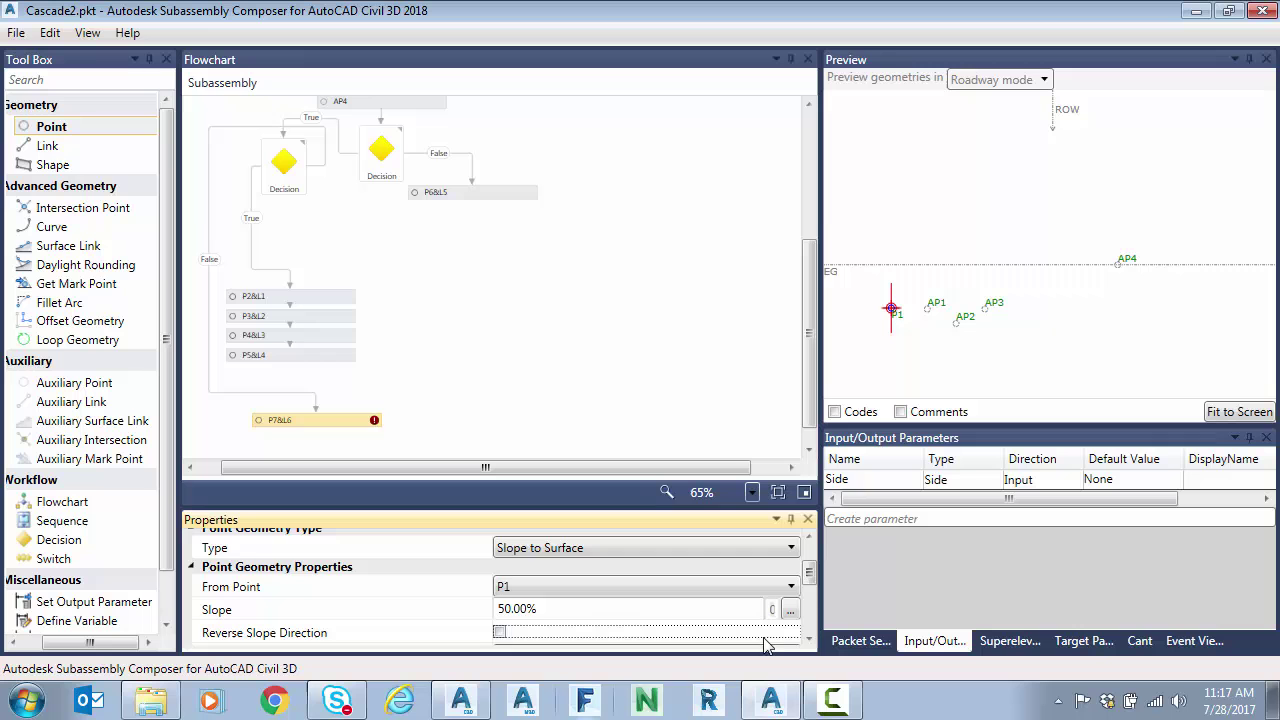
# Step: Set the P7&L6 point's surface target to EG
pyautogui.moveTo(810, 578); pyautogui.dragTo(810, 597)
pyautogui.click(575, 562)
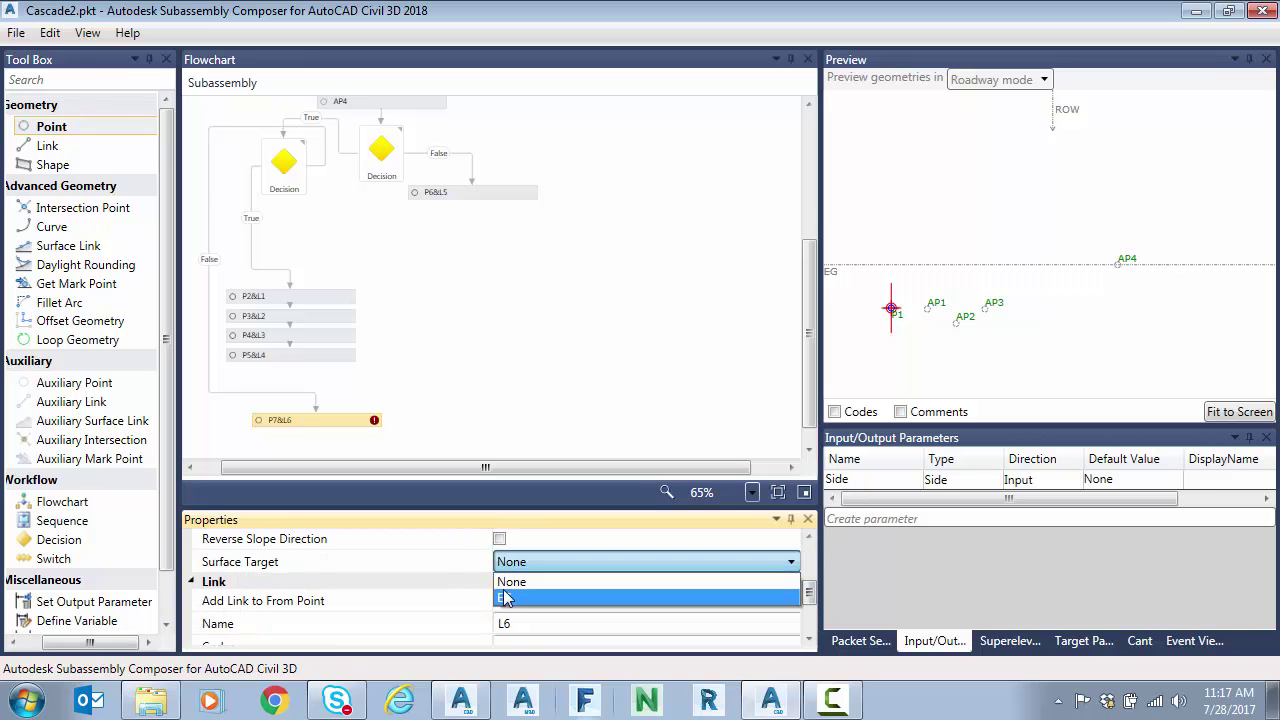
pyautogui.click(575, 583)
# Step: Test the flowchart in the preview by moving the ROW target outside AP4 and the EG surface target below AP2
pyautogui.moveTo(1071, 109)
pyautogui.mouseDown()
pyautogui.moveTo(1040, 110)
pyautogui.moveTo(1105, 111)
pyautogui.moveTo(1038, 115)
pyautogui.moveTo(1219, 130)
pyautogui.mouseUp()
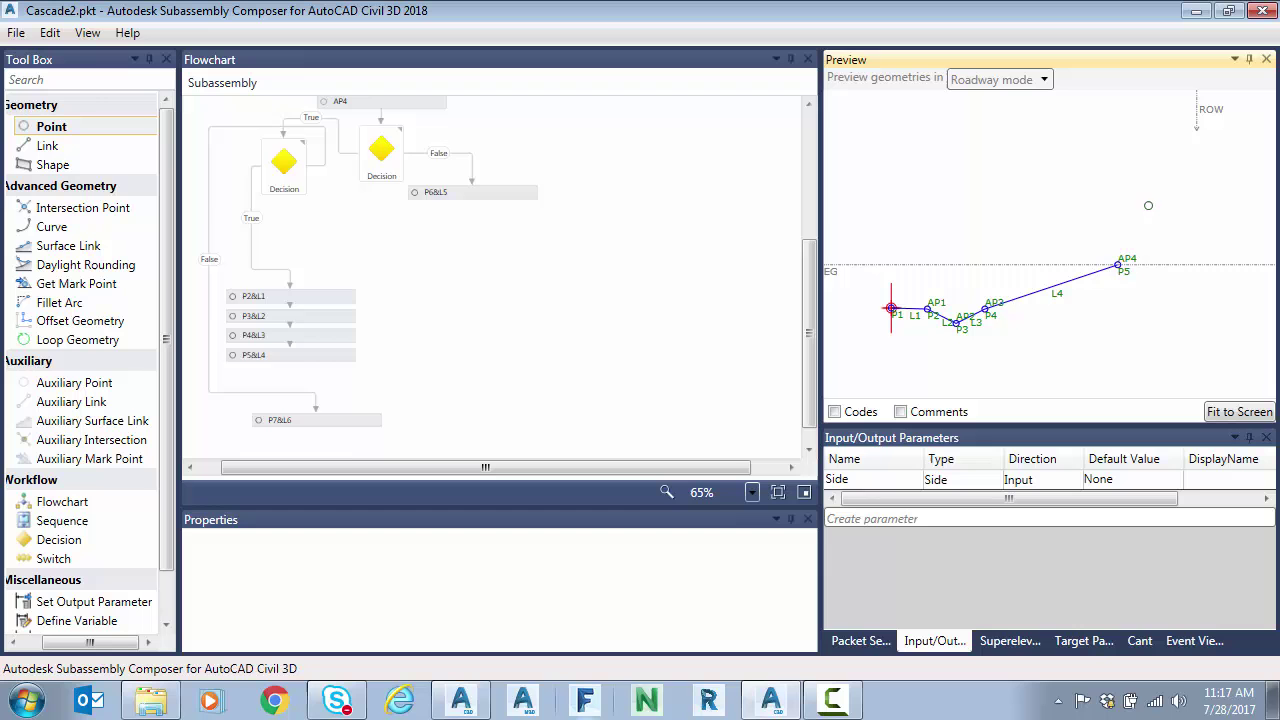
pyautogui.scroll(2, 587, 240)
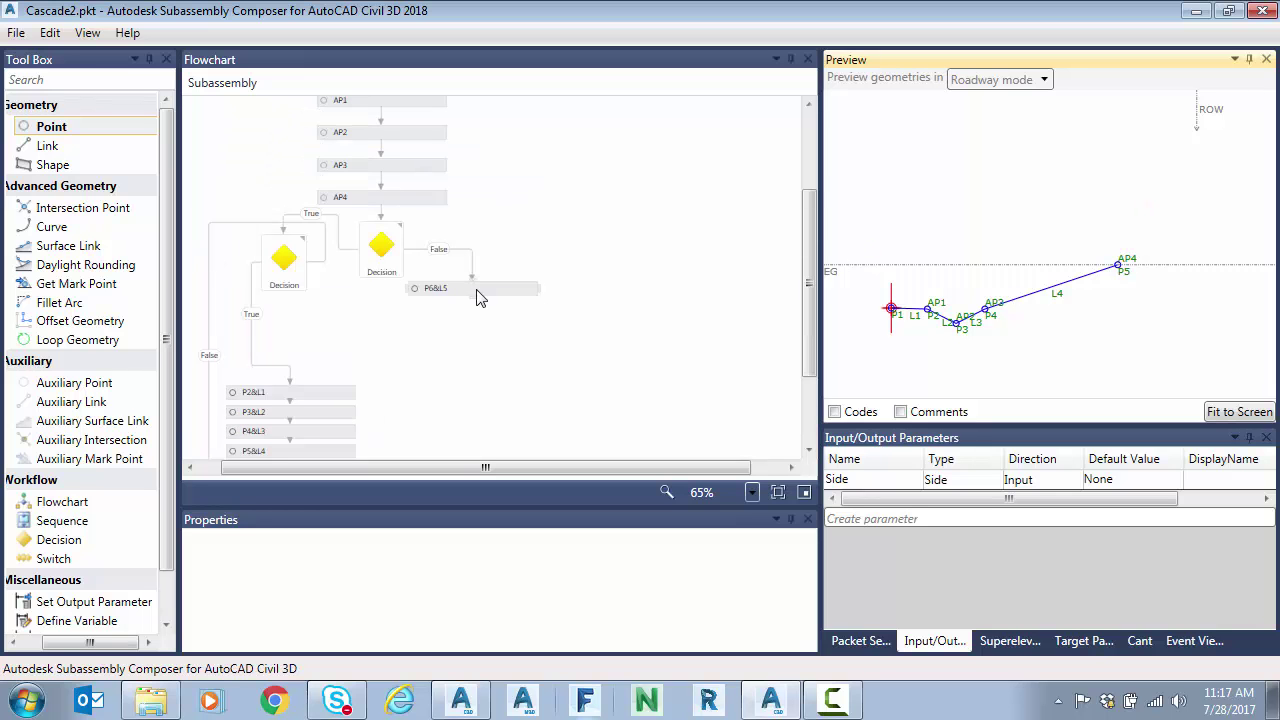
pyautogui.moveTo(835, 268); pyautogui.dragTo(858, 372)
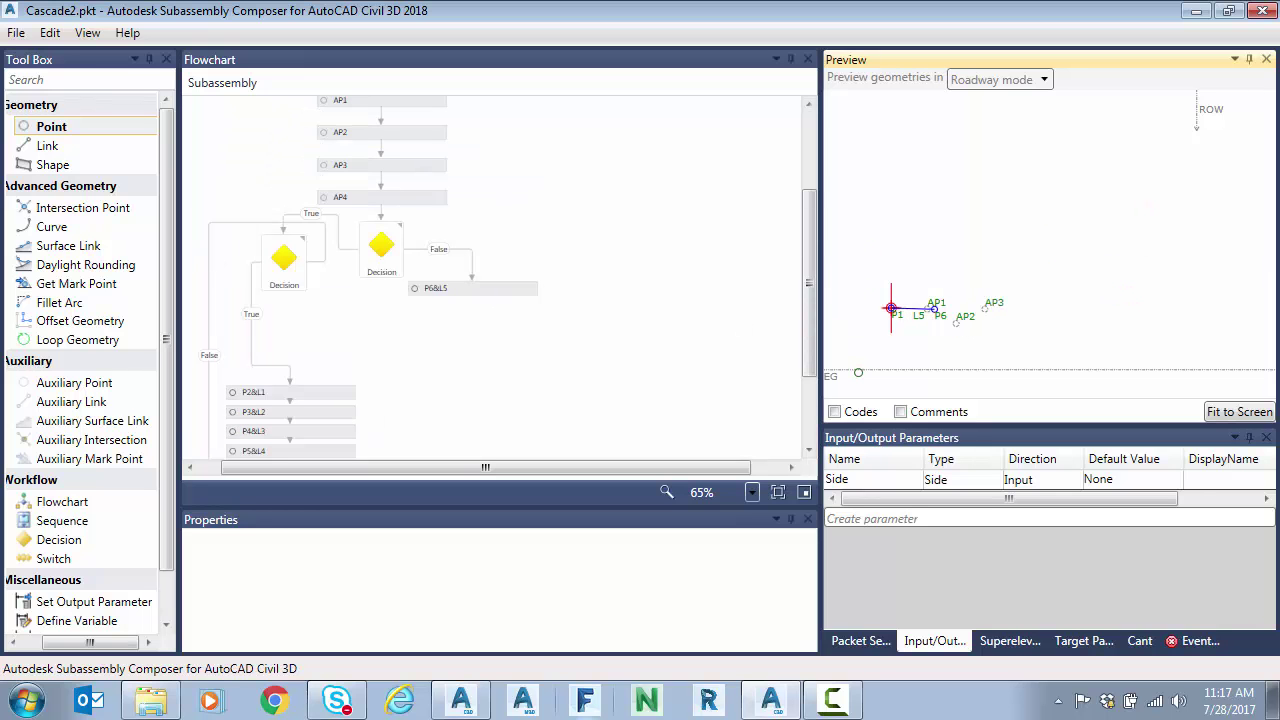
# Step: Open the recent file Cascade1.pkt without saving the changes to Cascade2.pkt
pyautogui.click(16, 33)
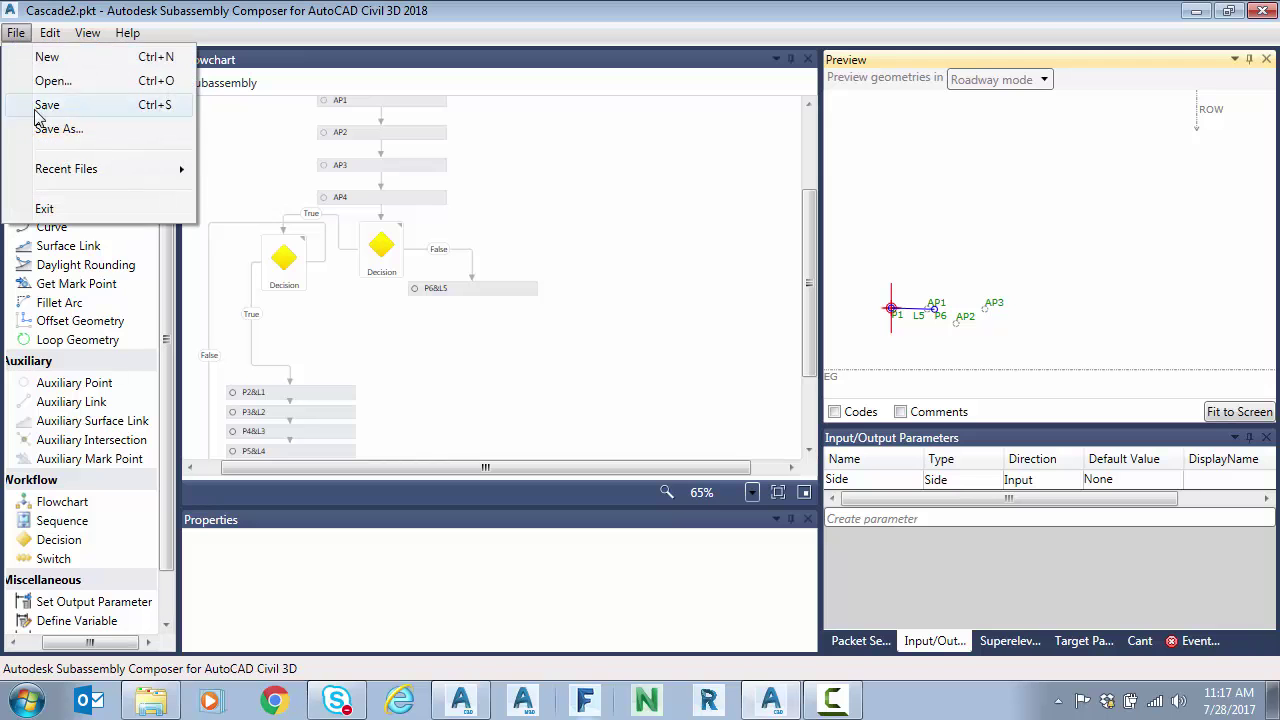
pyautogui.moveTo(88, 170)
pyautogui.click(392, 196)
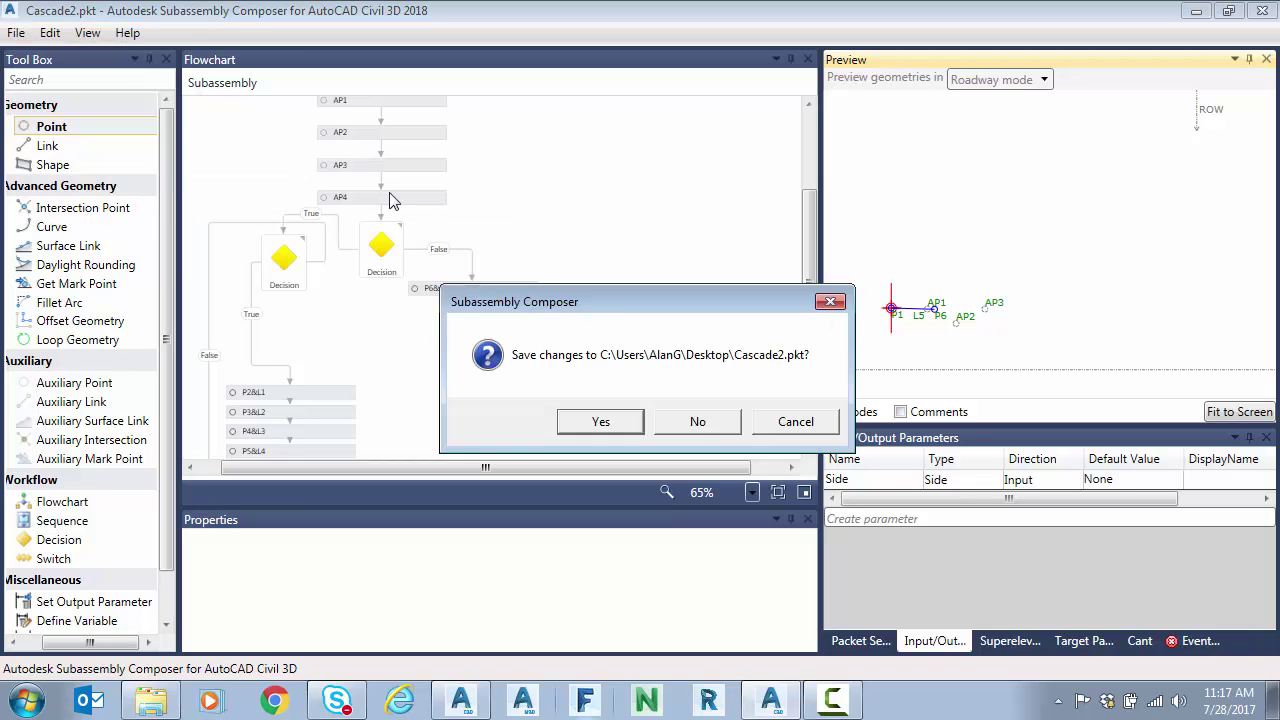
pyautogui.click(709, 430)
# Step: Examine the first Decision's condition in the Cascade1 flowchart and the settings of P6&L5 and AP5 on its False branch
pyautogui.scroll(-3, 686, 366)
pyautogui.click(729, 492)
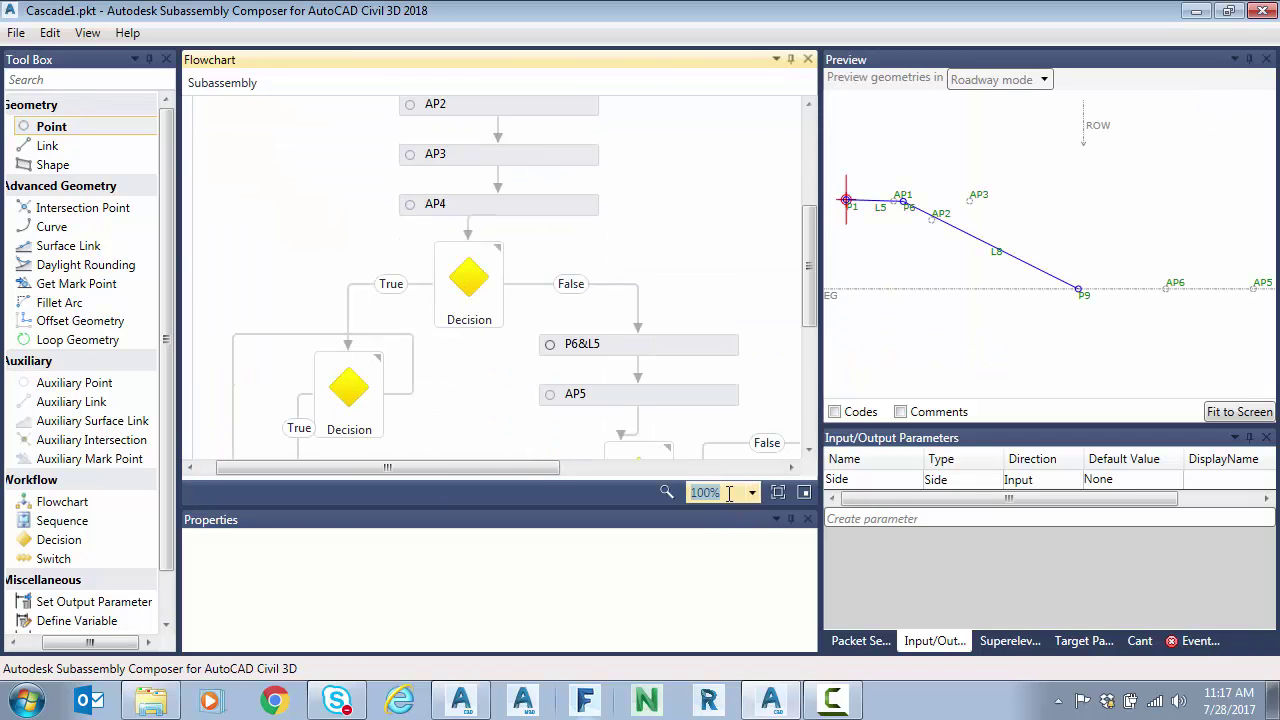
pyautogui.write('65')
pyautogui.press('Return')
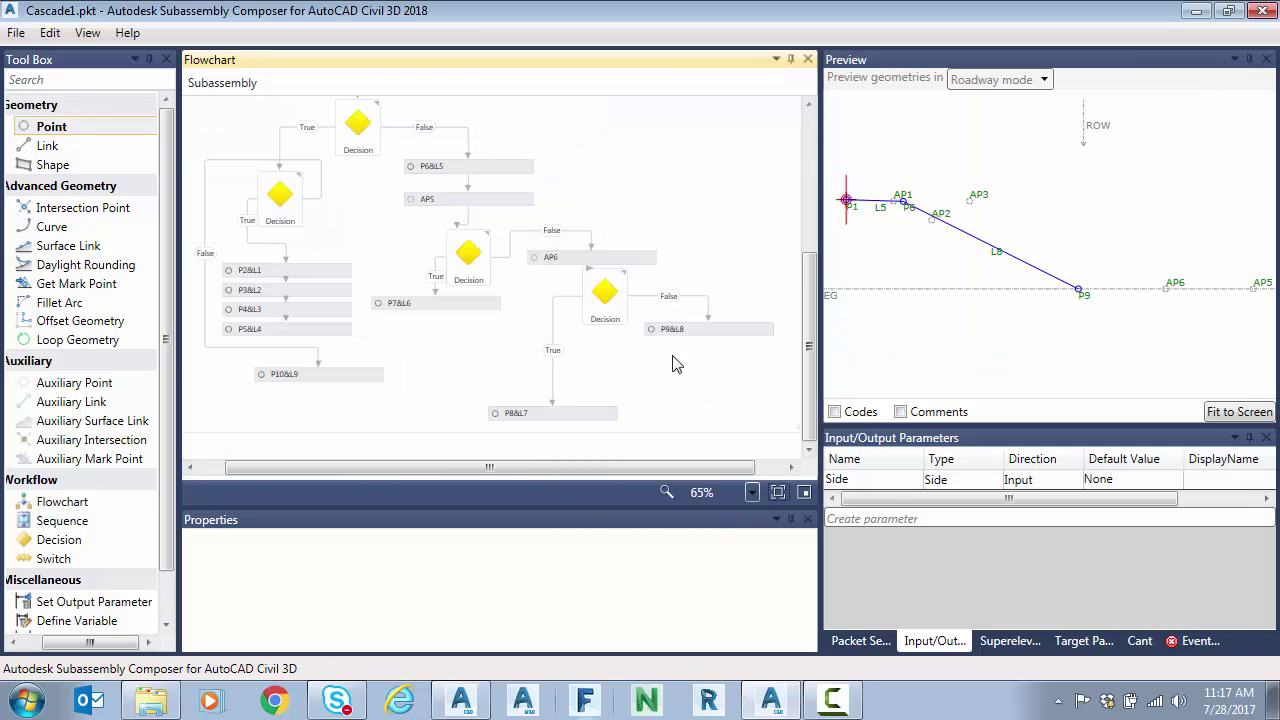
pyautogui.click(356, 128)
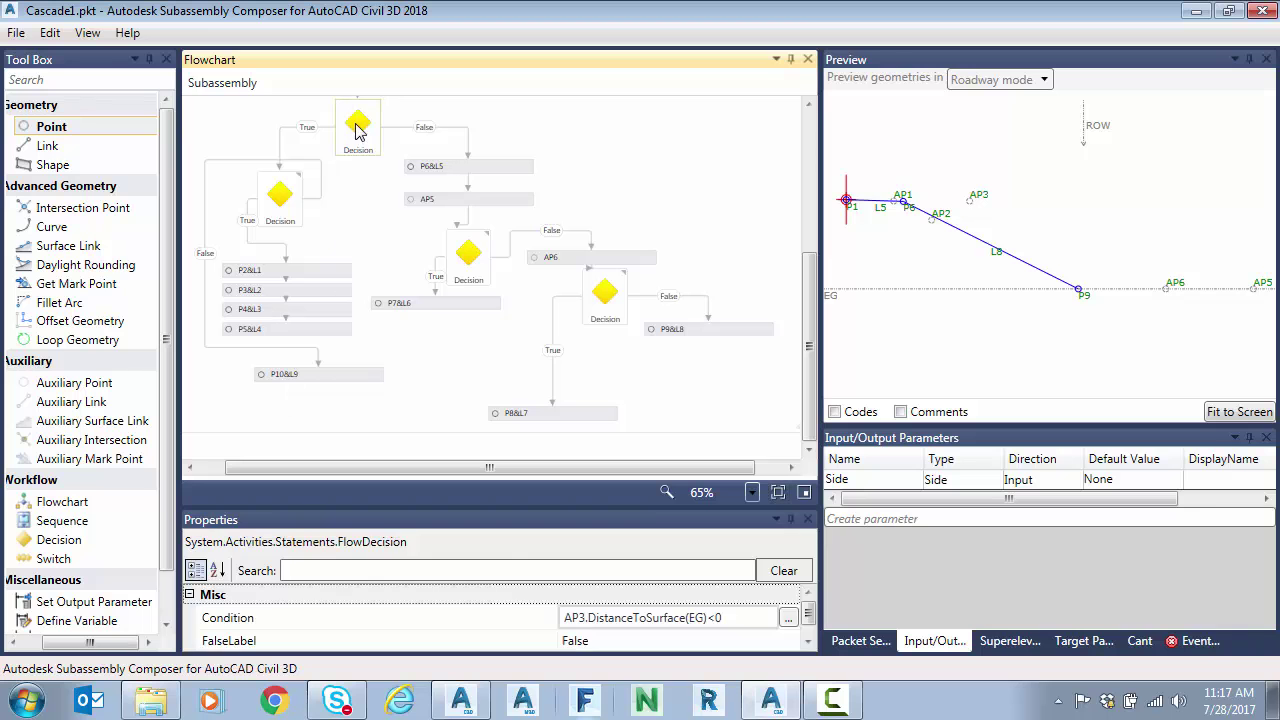
pyautogui.click(458, 170)
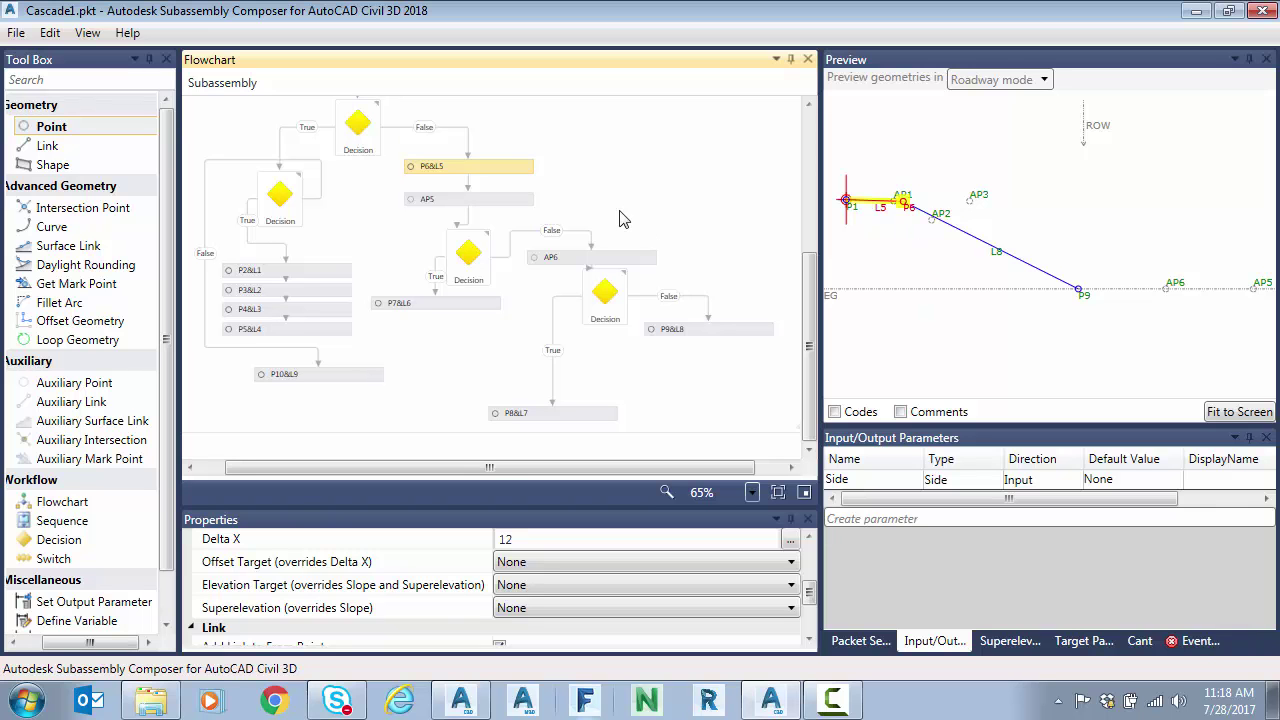
pyautogui.click(522, 200)
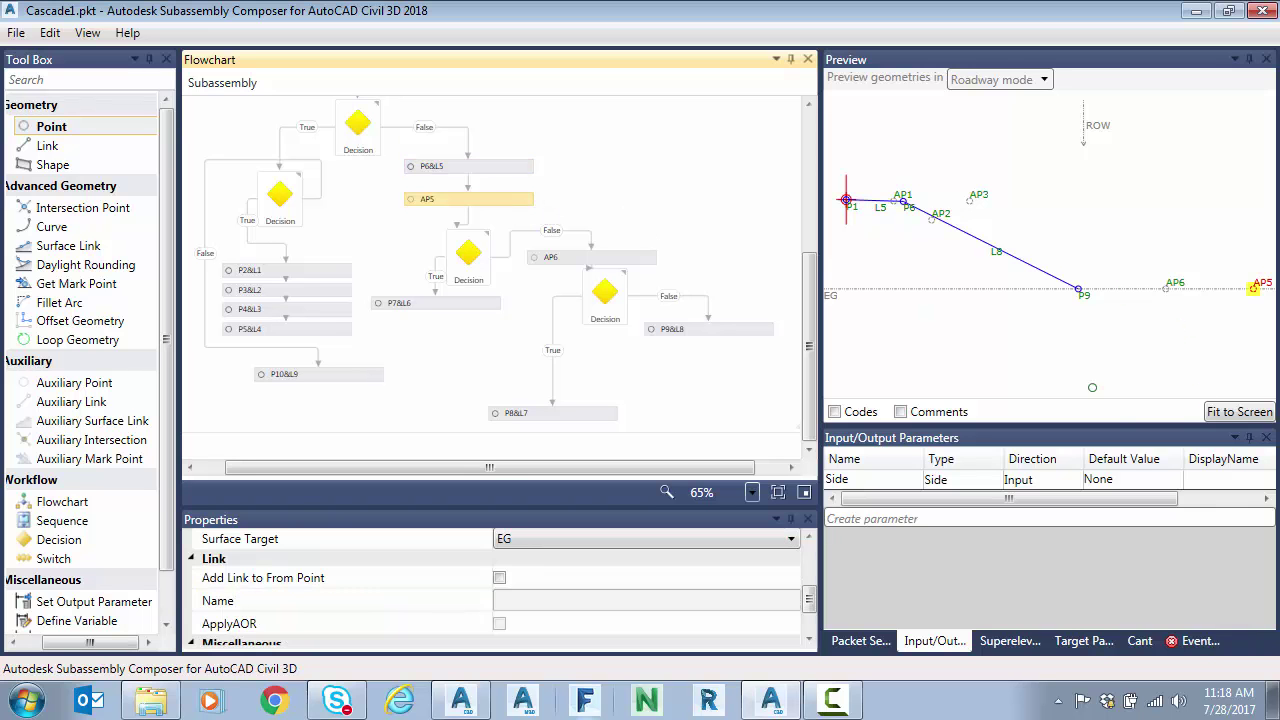
pyautogui.scroll(-3, 1061, 309)
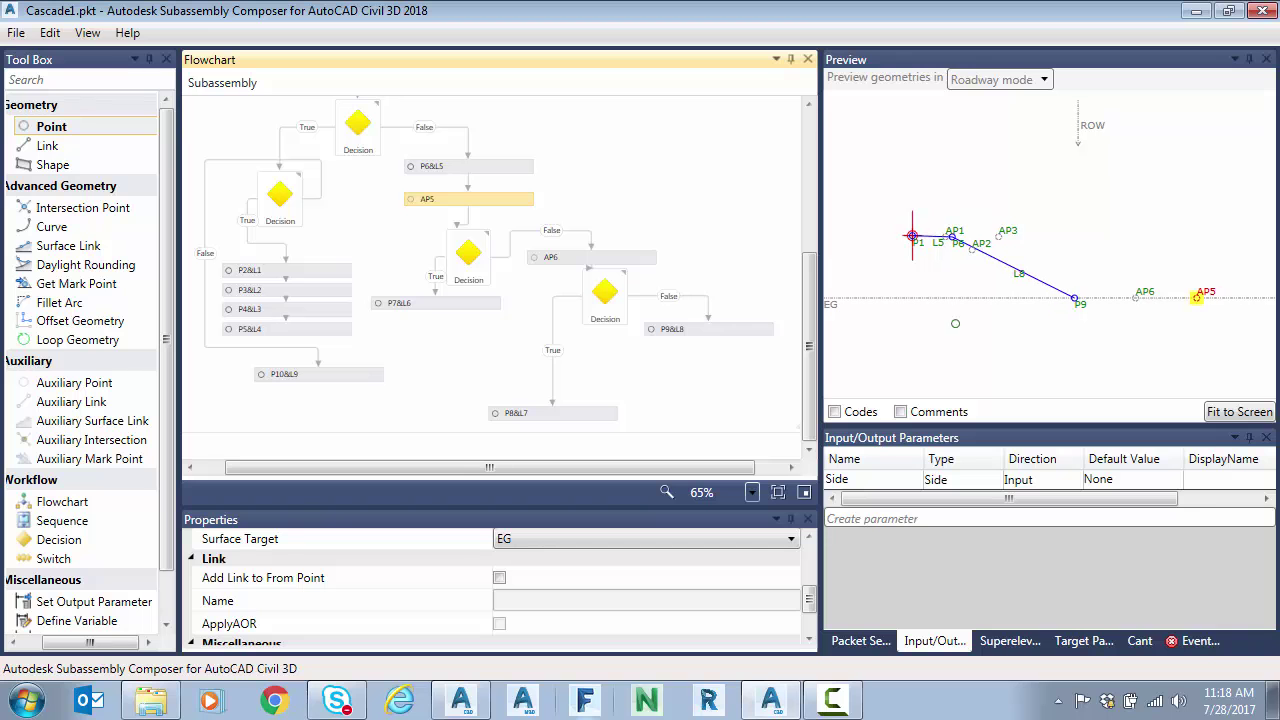
# Step: Check the condition of the Decision below AP5, move the ROW target beyond AP5, and review P7&L6's slope-to-surface settings
pyautogui.click(472, 258)
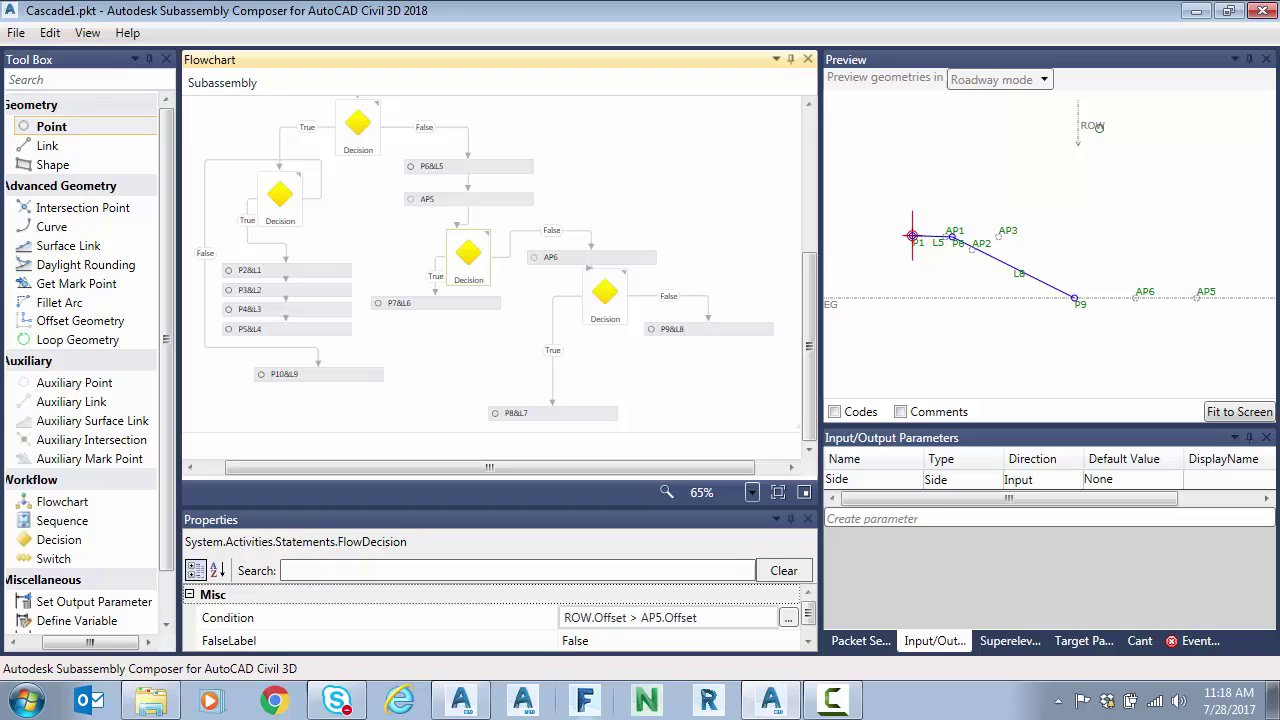
pyautogui.moveTo(1098, 127); pyautogui.dragTo(1257, 127)
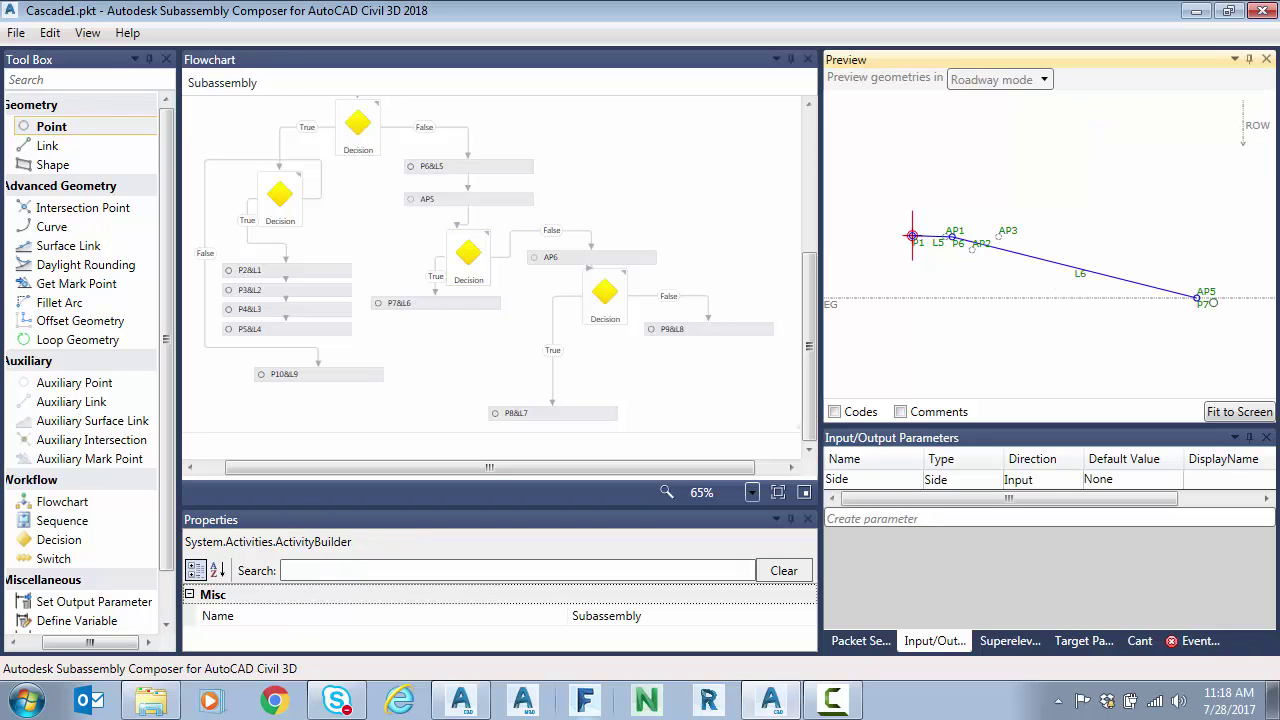
pyautogui.click(422, 305)
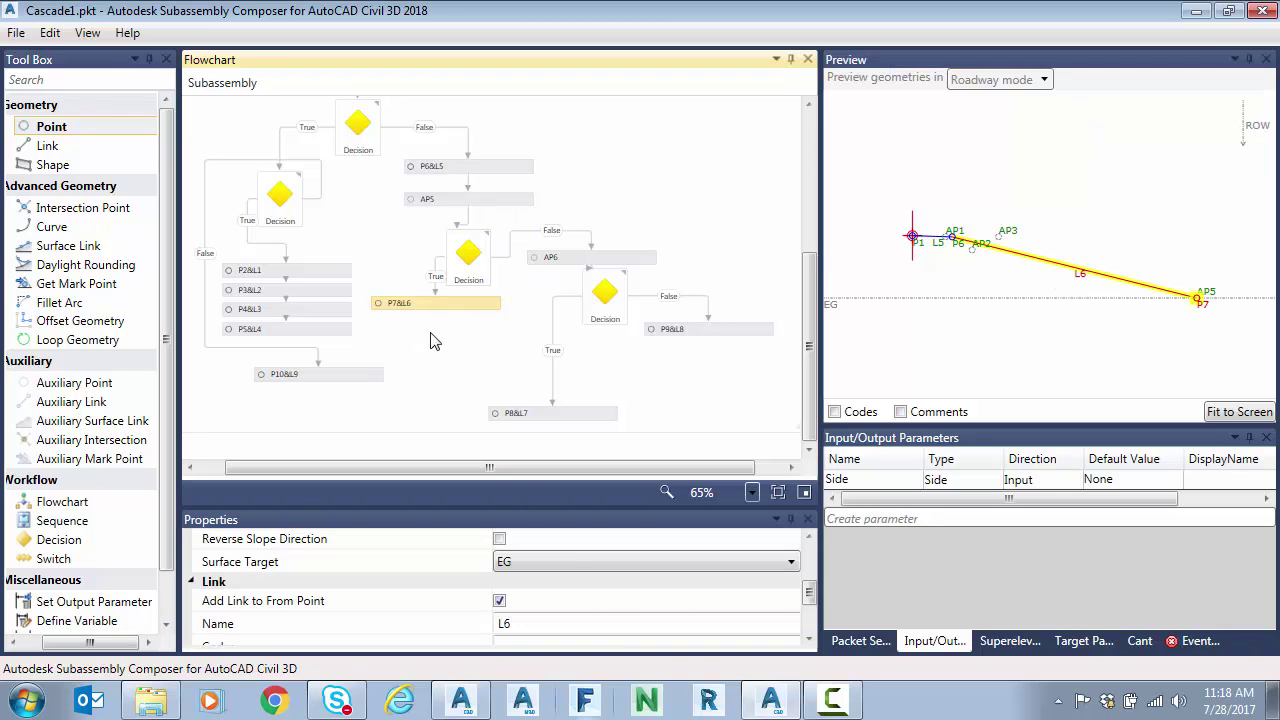
pyautogui.moveTo(809, 592)
pyautogui.mouseDown()
pyautogui.moveTo(809, 612)
pyautogui.moveTo(822, 592)
pyautogui.mouseUp()
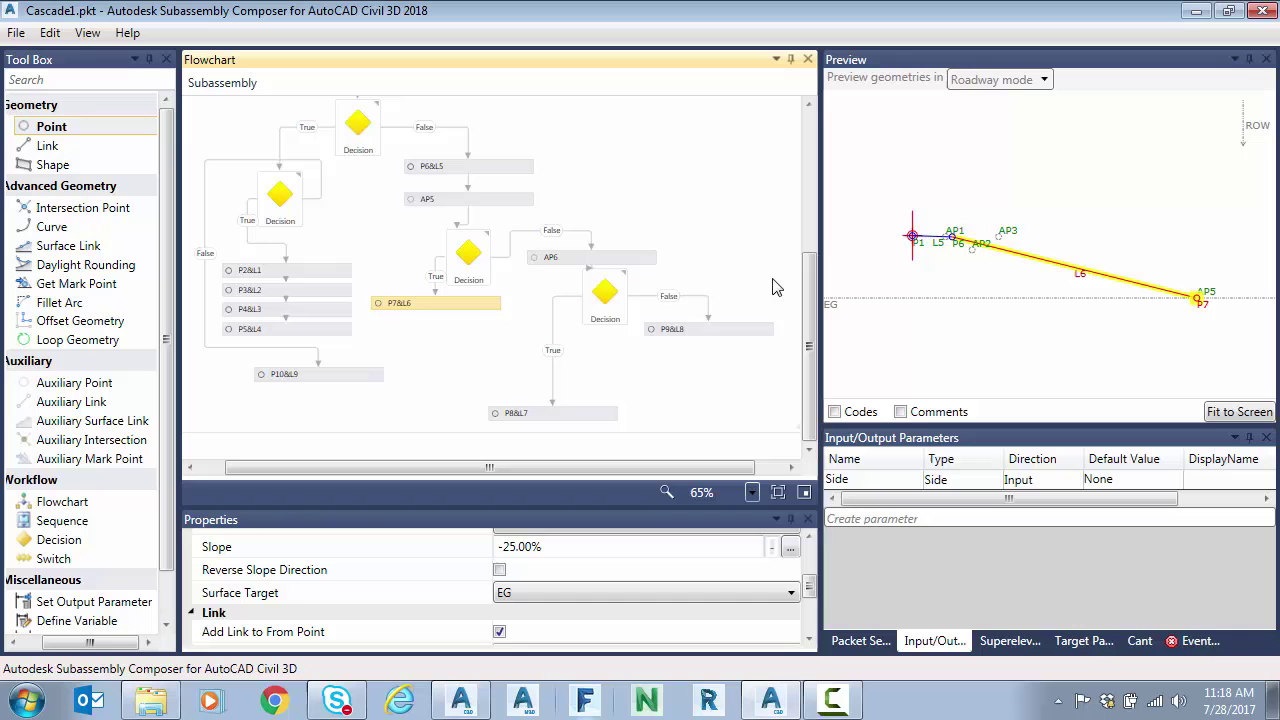
# Step: Review AP6's slope and surface settings and move the ROW target between AP6 and AP5 in the preview
pyautogui.click(590, 259)
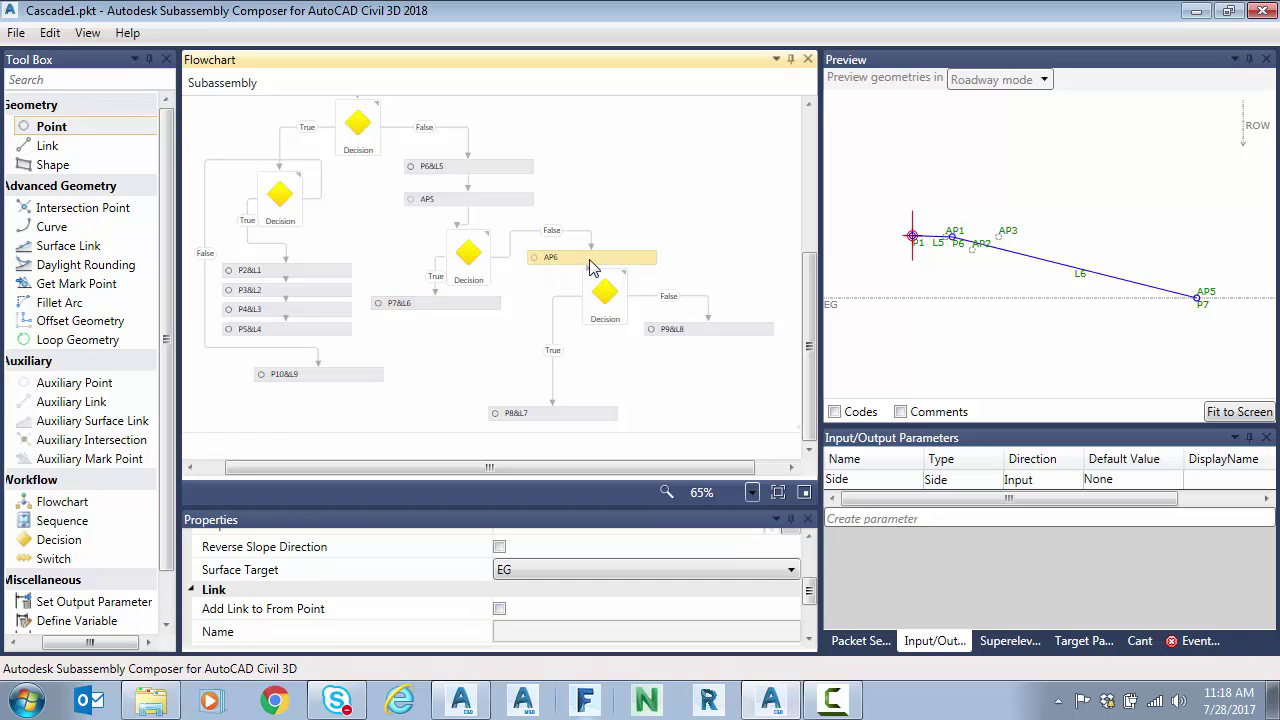
pyautogui.click(1136, 298)
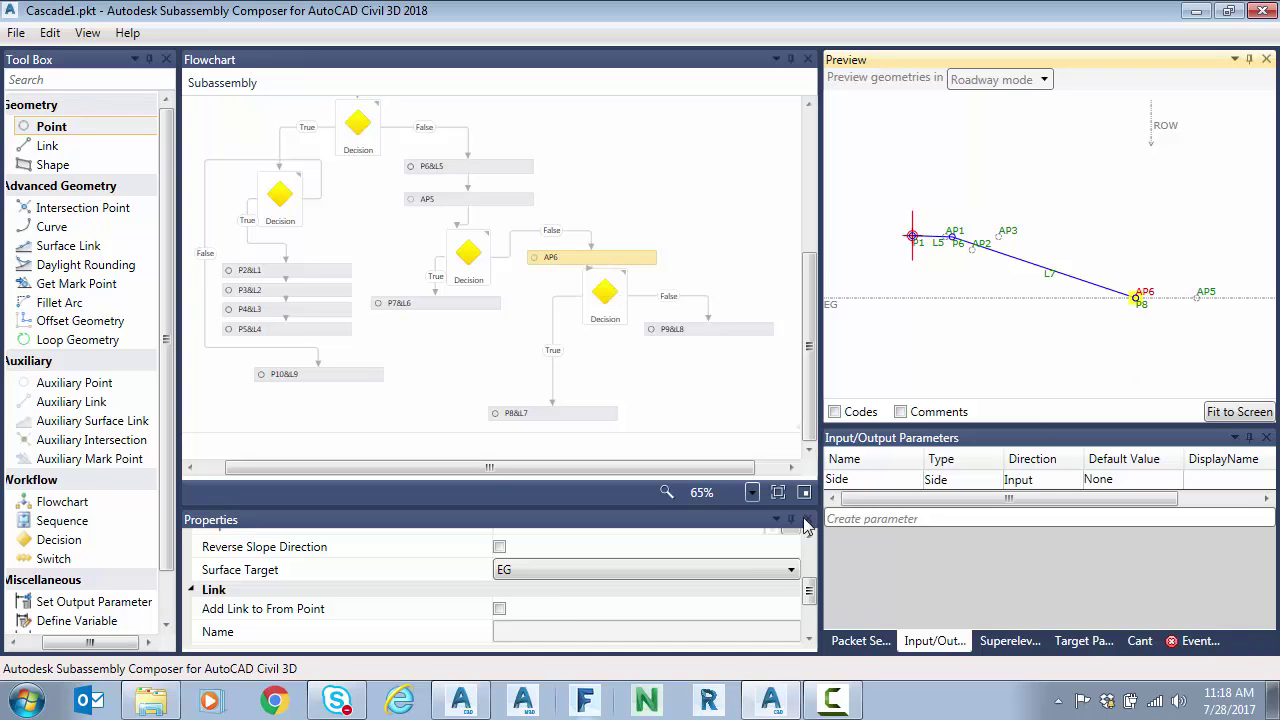
pyautogui.scroll(-3, 810, 600)
pyautogui.scroll(2, 810, 606)
pyautogui.scroll(3, 812, 598)
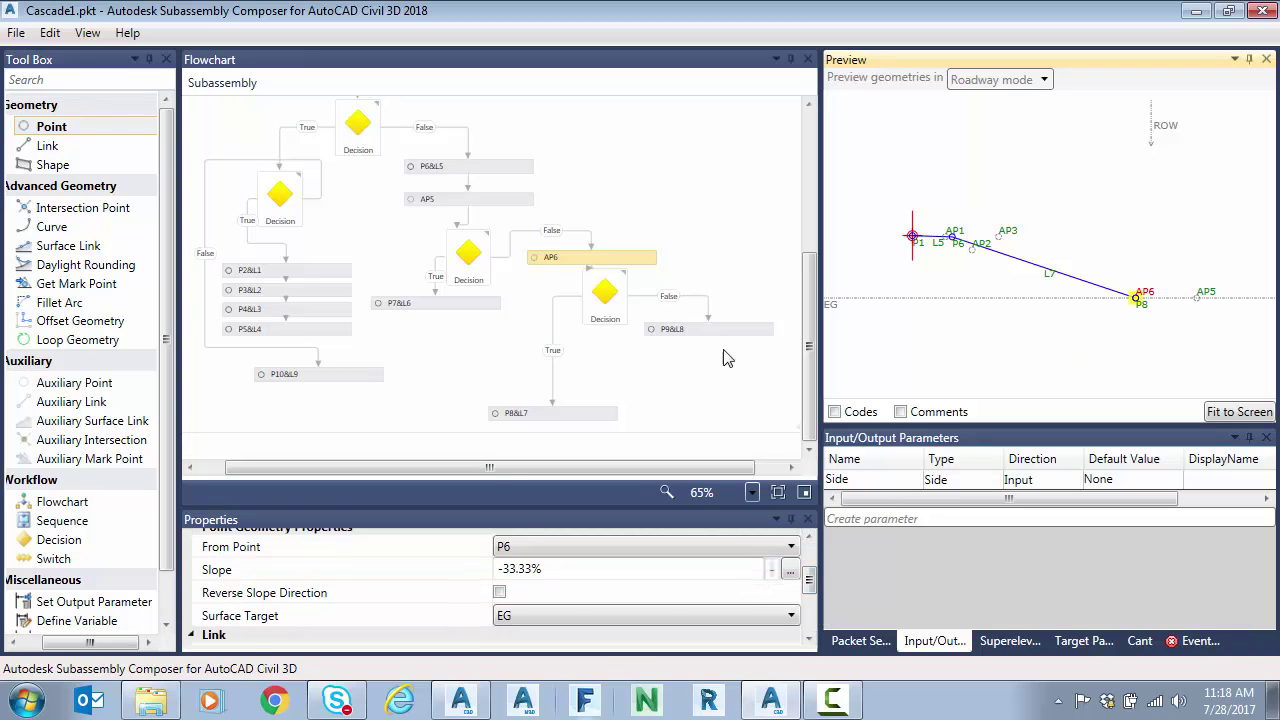
# Step: Check the condition of the Decision below AP6, move the ROW target inside AP6's offset, and review P9&L8's geometry settings
pyautogui.click(594, 289)
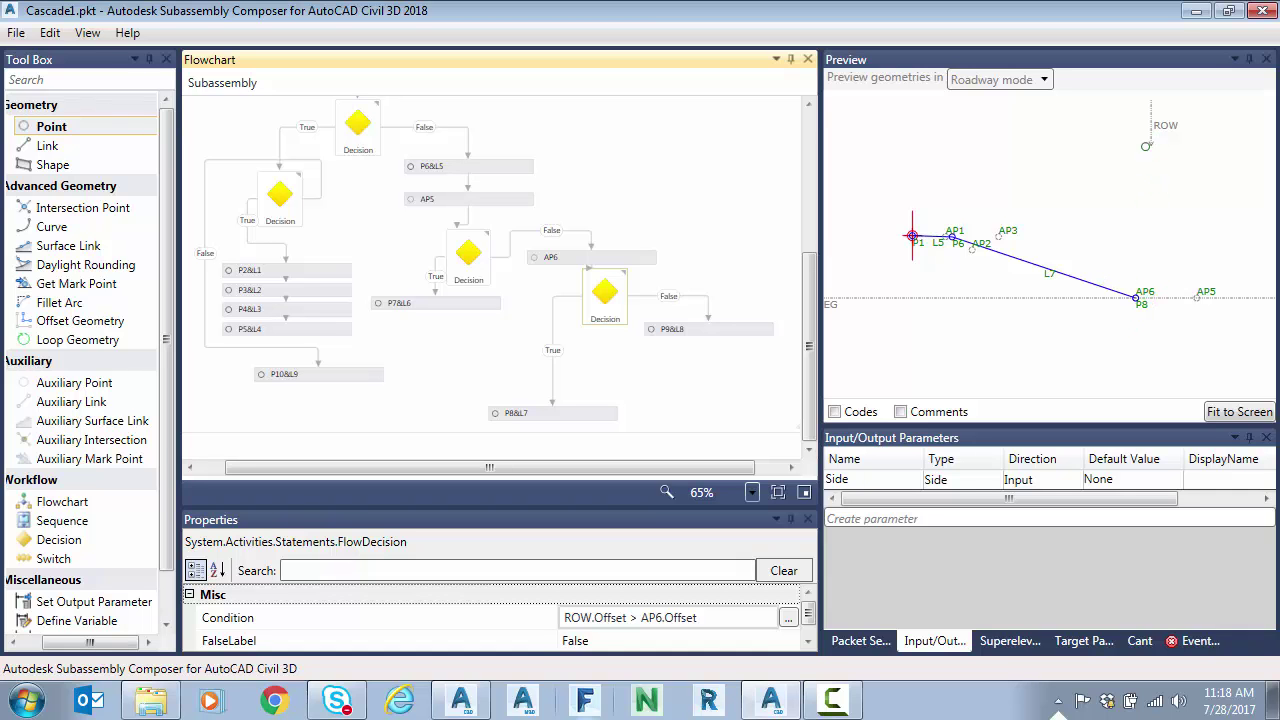
pyautogui.moveTo(1176, 126)
pyautogui.mouseDown()
pyautogui.moveTo(1237, 129)
pyautogui.moveTo(1119, 124)
pyautogui.mouseUp()
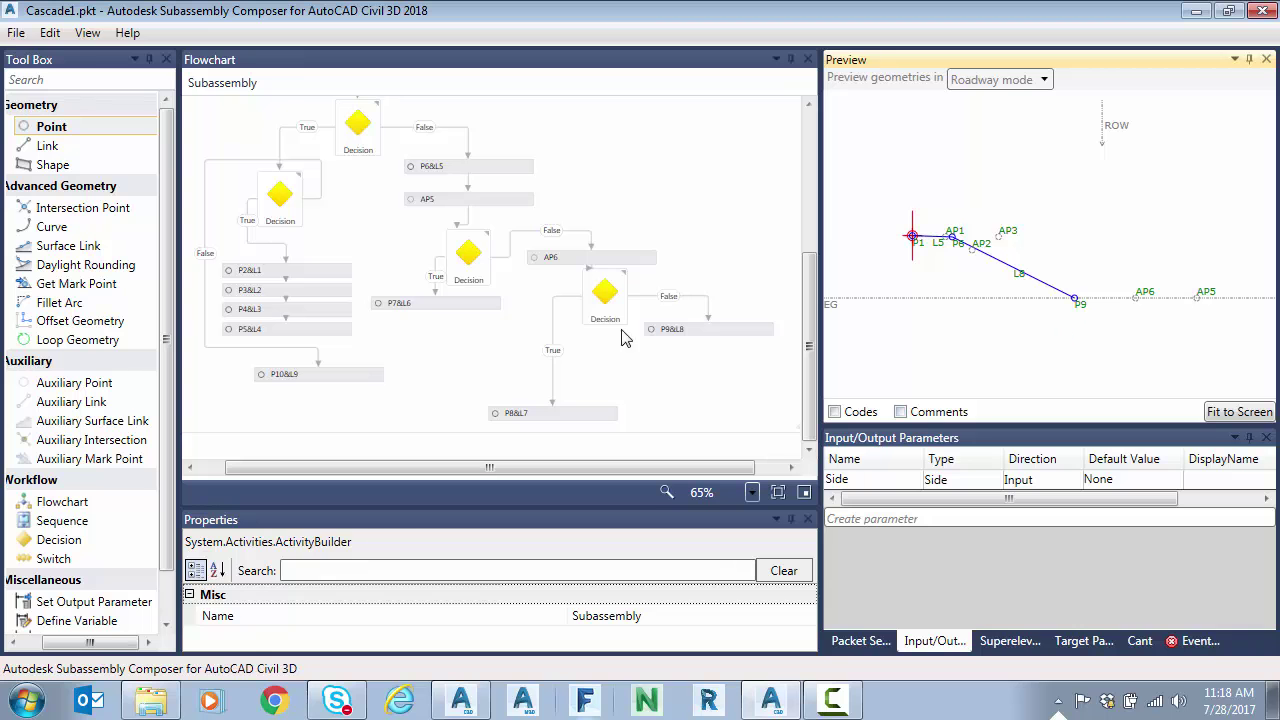
pyautogui.click(605, 292)
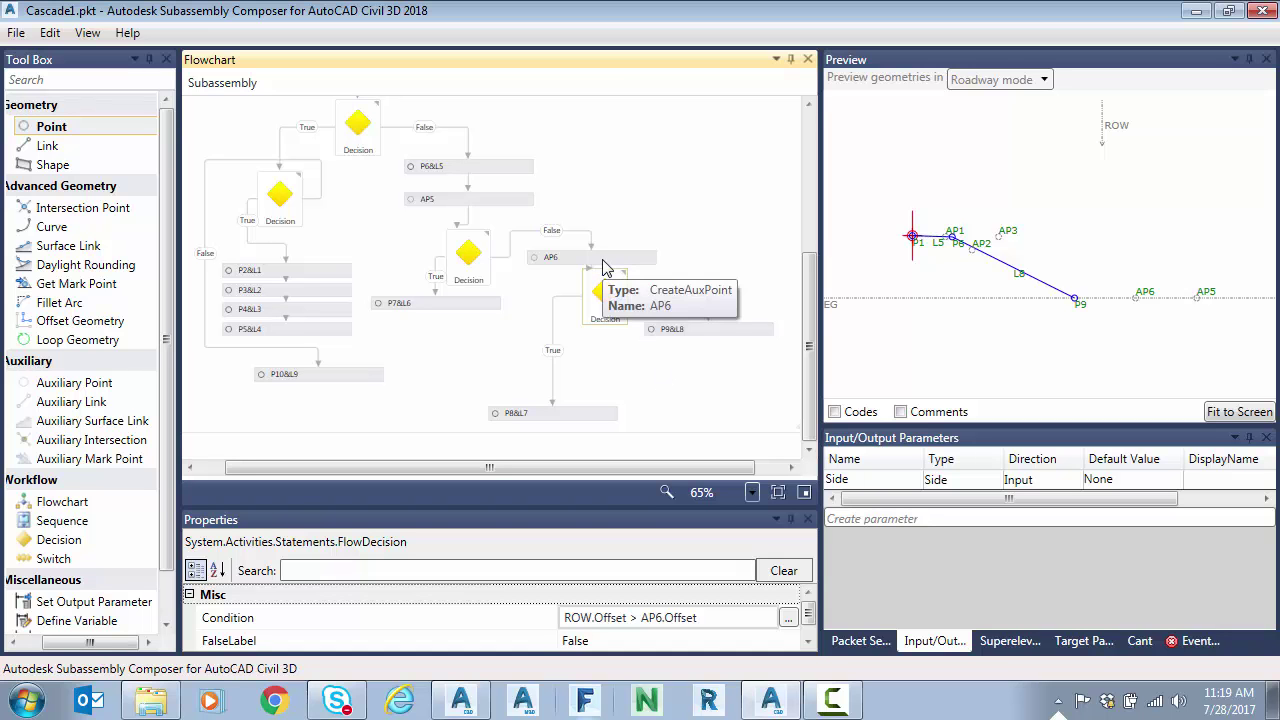
pyautogui.click(714, 333)
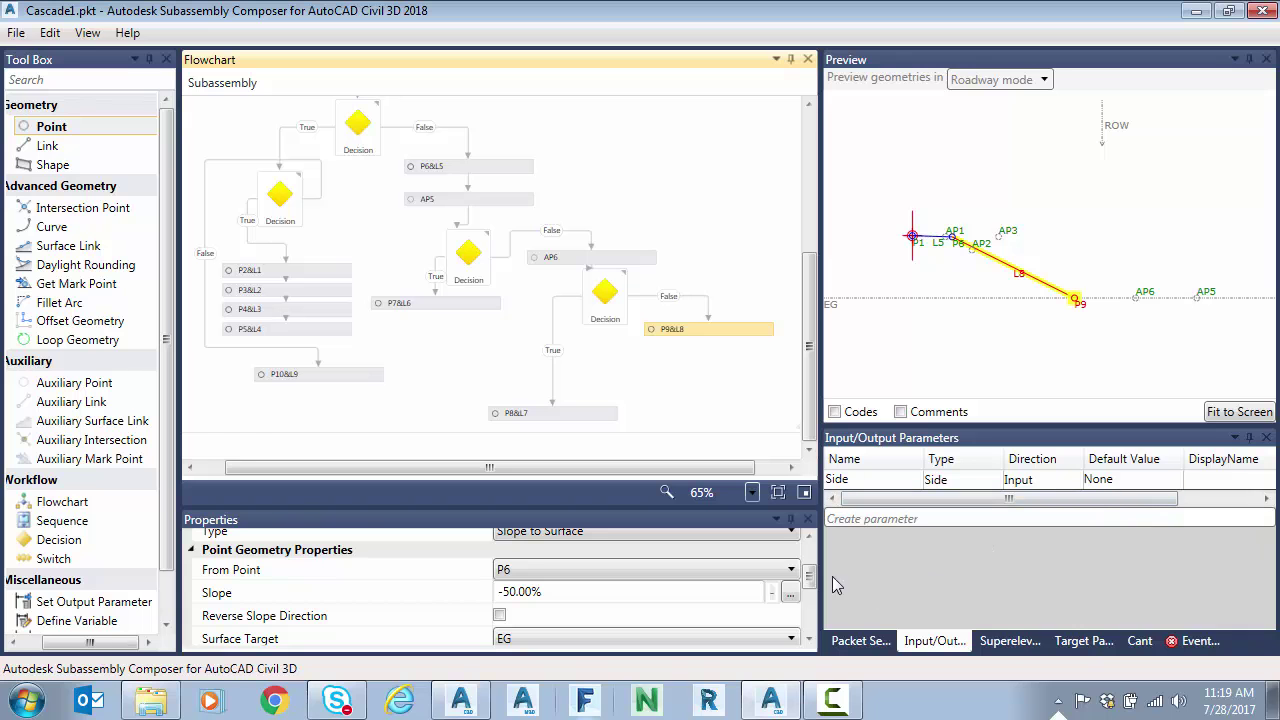
# Step: Close Subassembly Composer without saving the Cascade1 changes and return to the Civil 3D drawing
pyautogui.click(1250, 57)
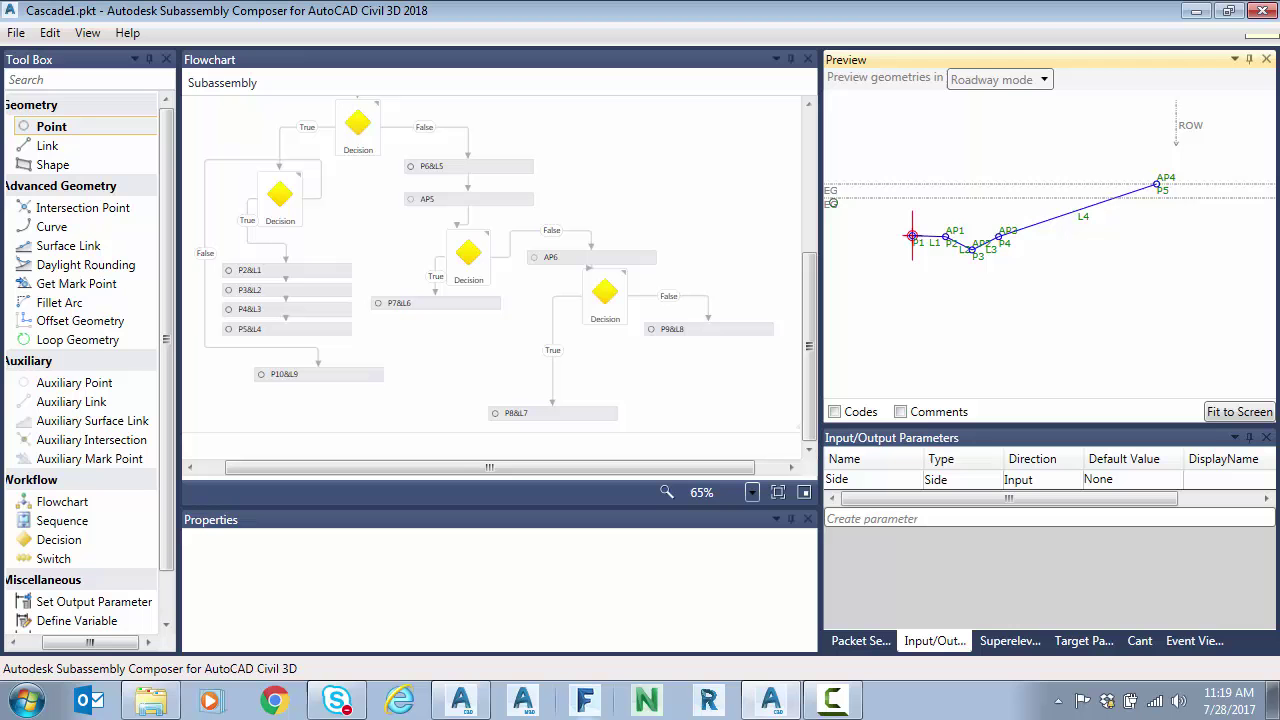
pyautogui.click(1259, 10)
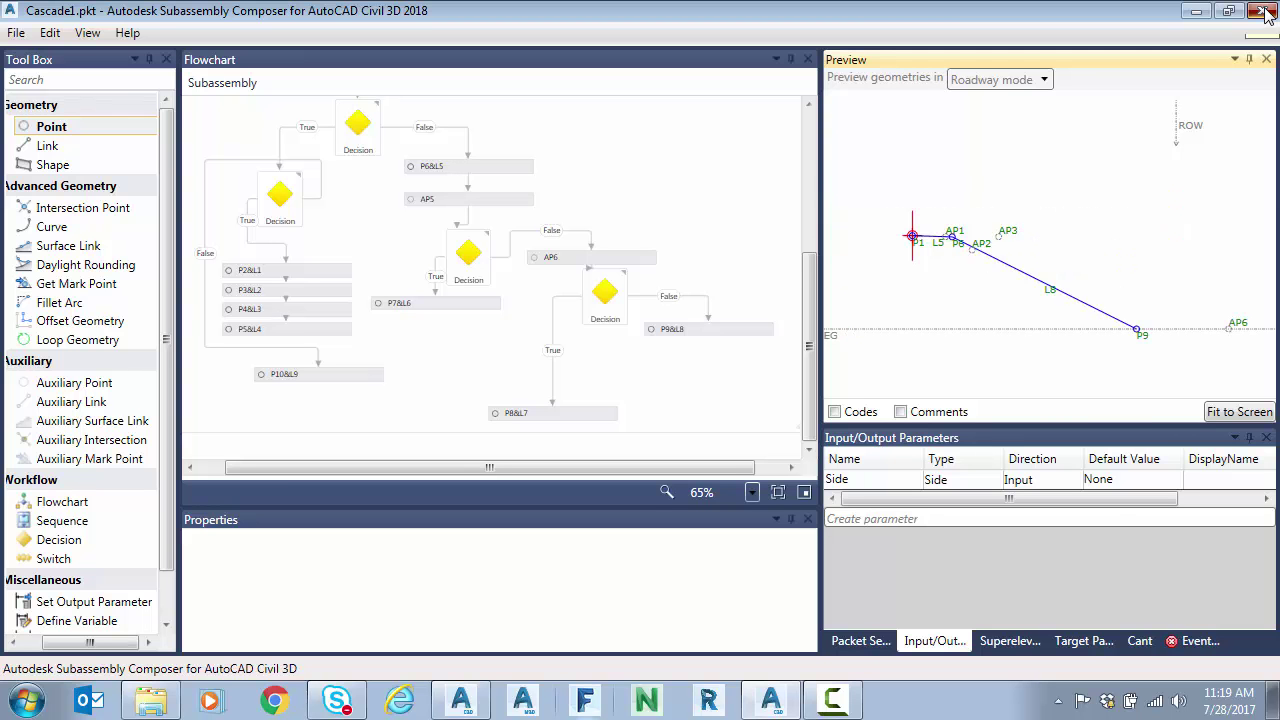
pyautogui.click(698, 422)
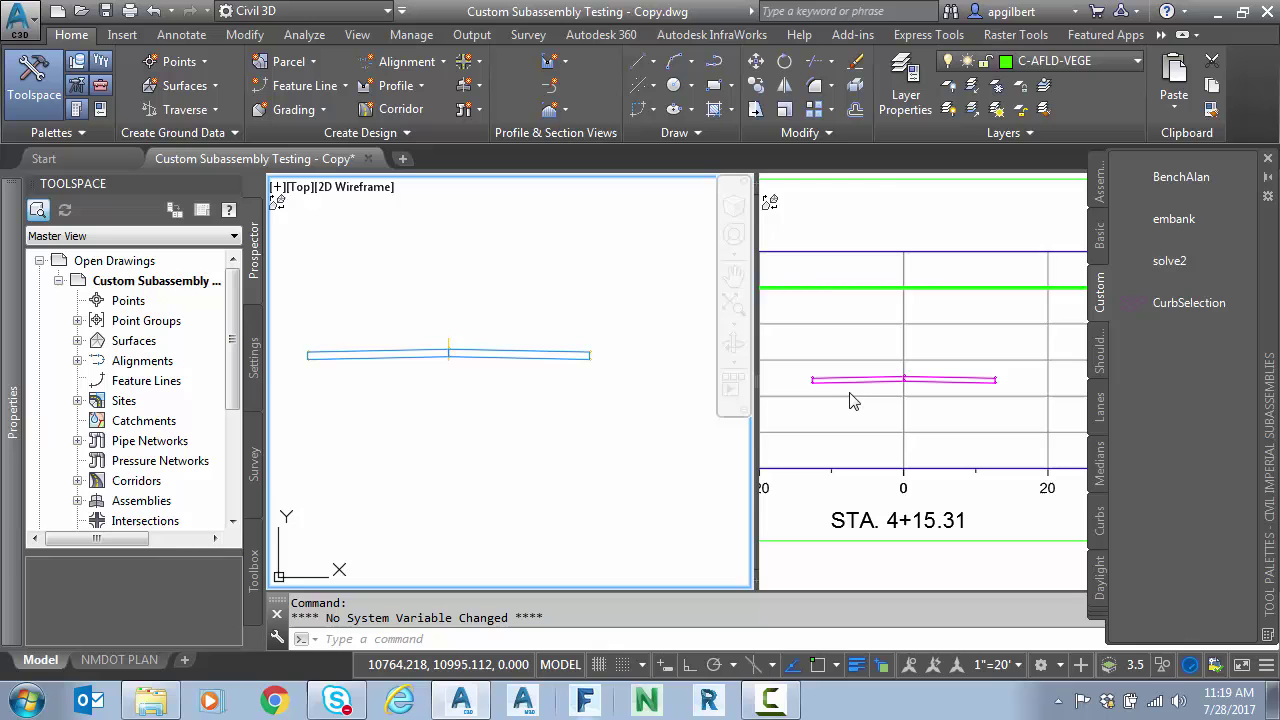
# Step: Import the subassembly file Cascade1.pkt from the Desktop into the Custom tool palette
pyautogui.click(893, 366)
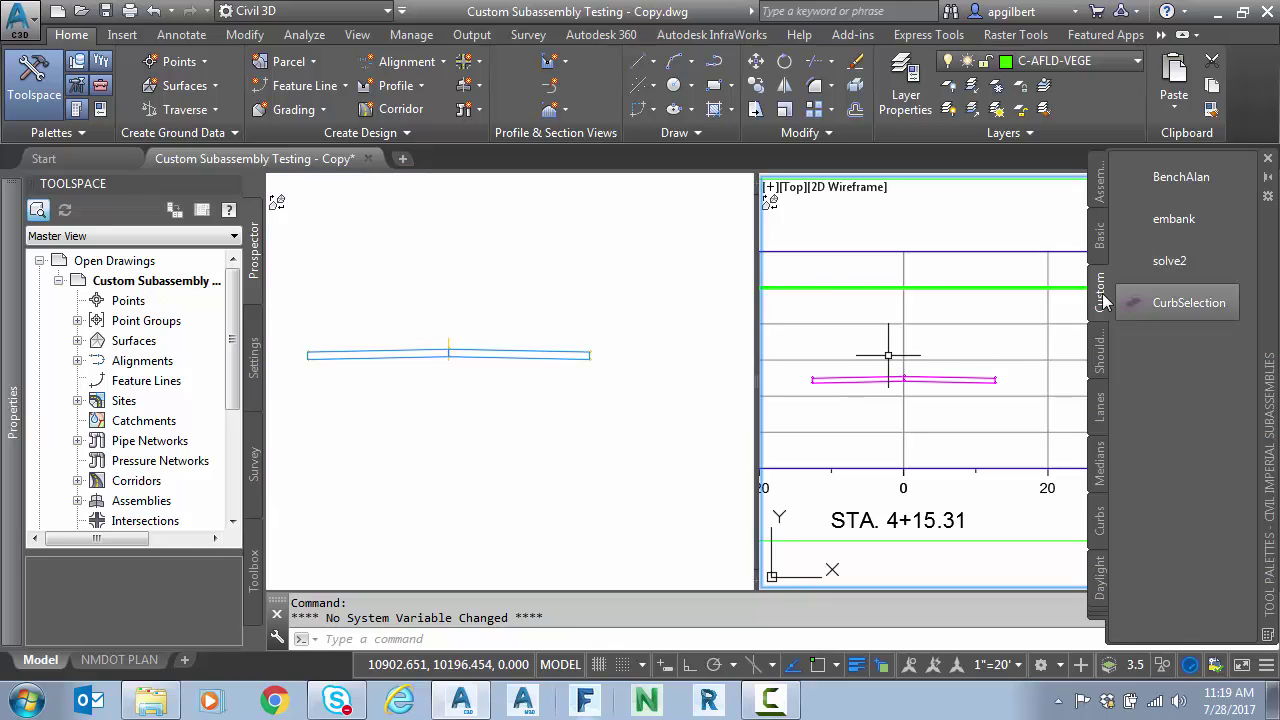
pyautogui.rightClick(1100, 303)
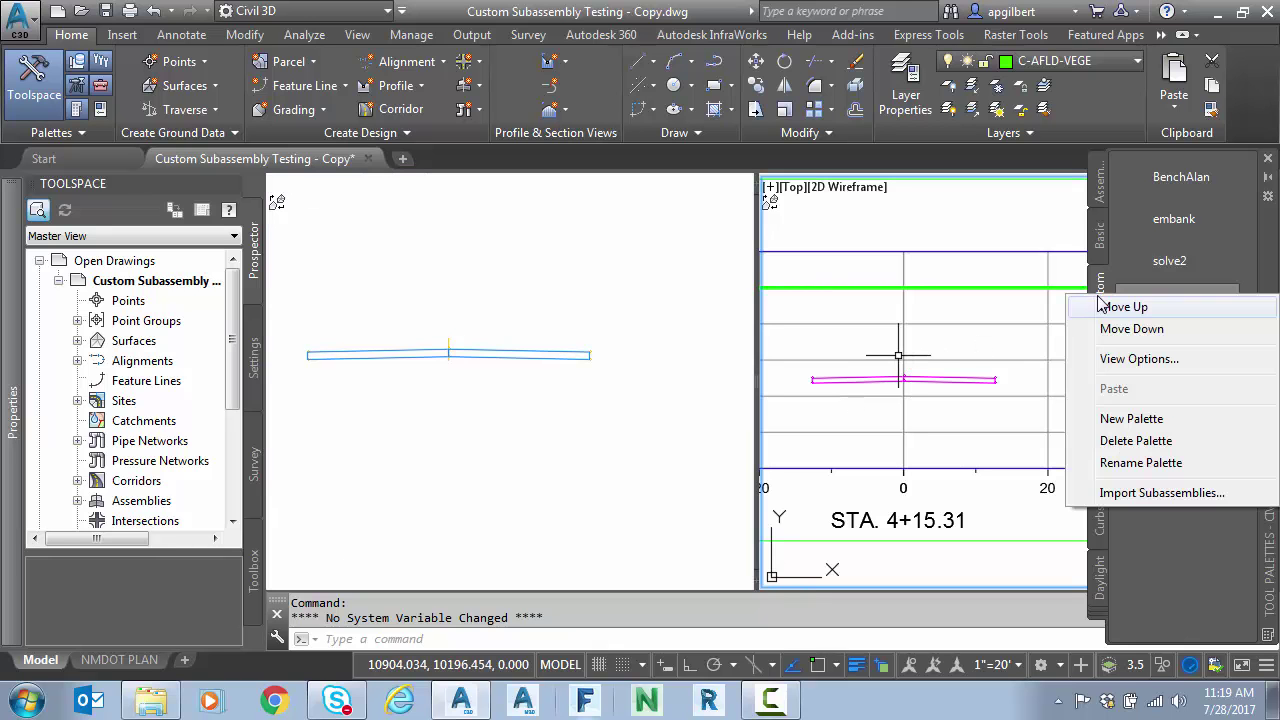
pyautogui.click(1106, 494)
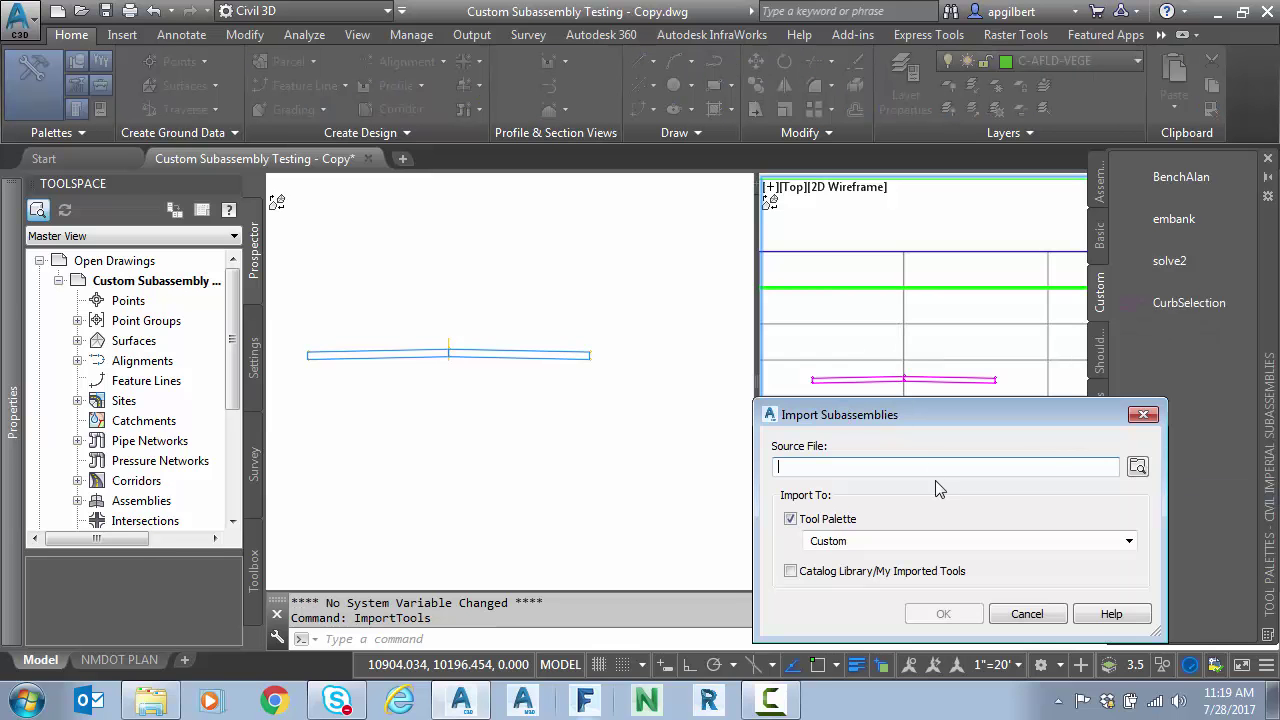
pyautogui.click(1137, 468)
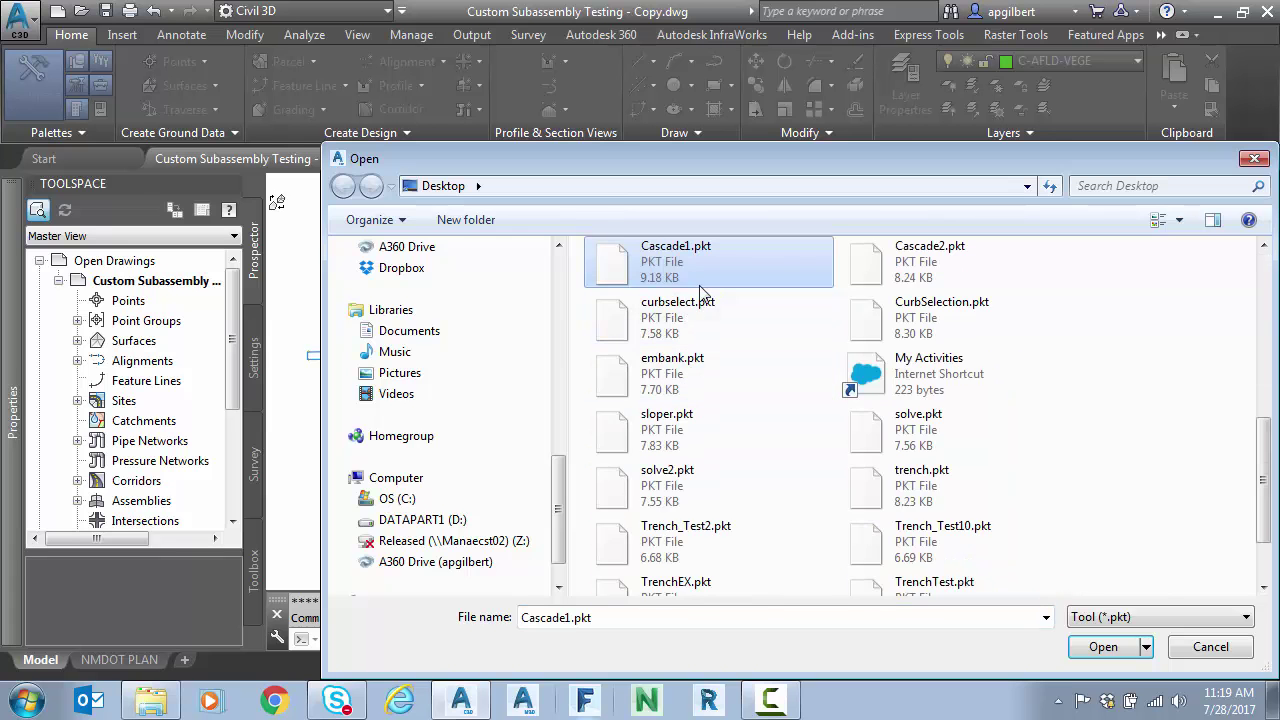
pyautogui.doubleClick(712, 266)
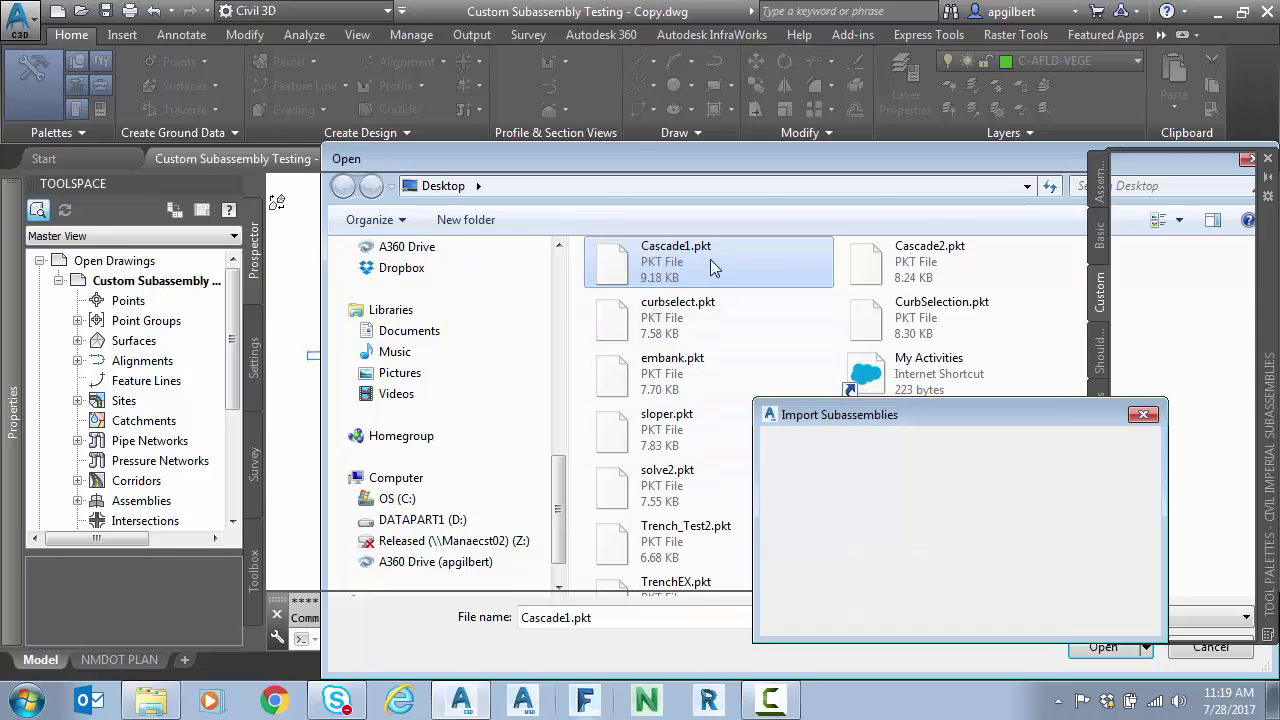
pyautogui.click(967, 613)
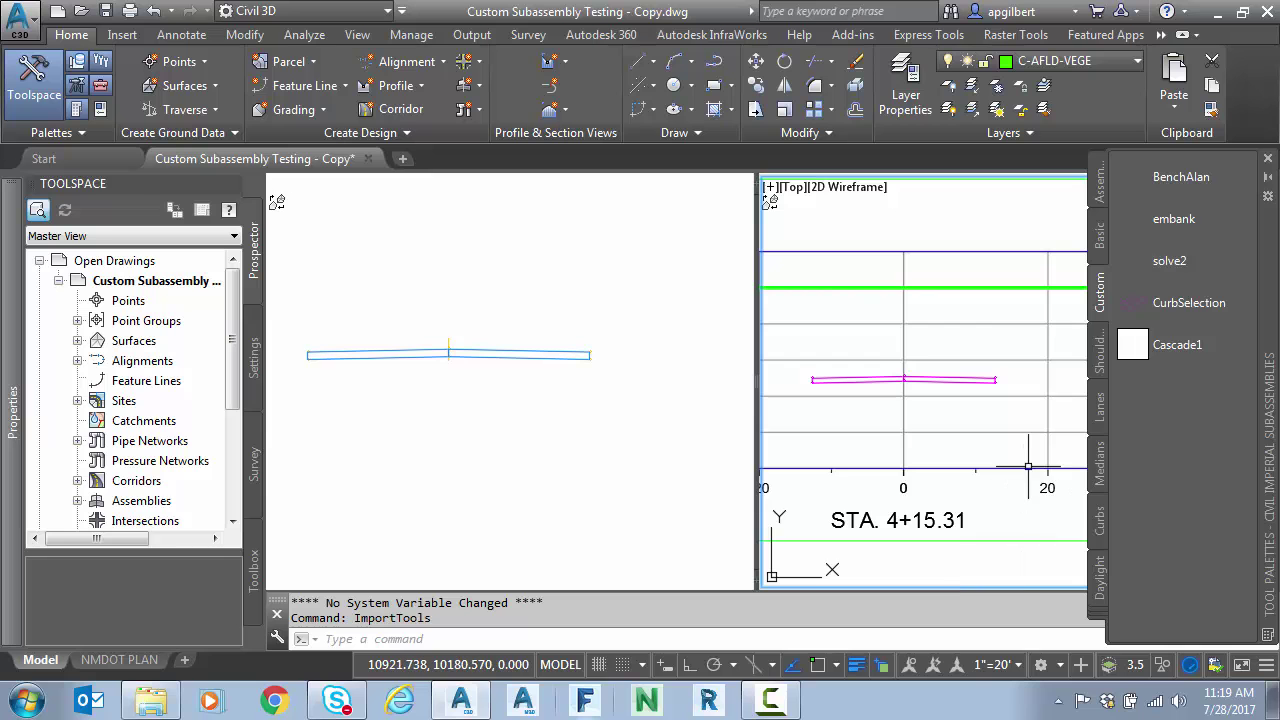
pyautogui.rightClick(1160, 342)
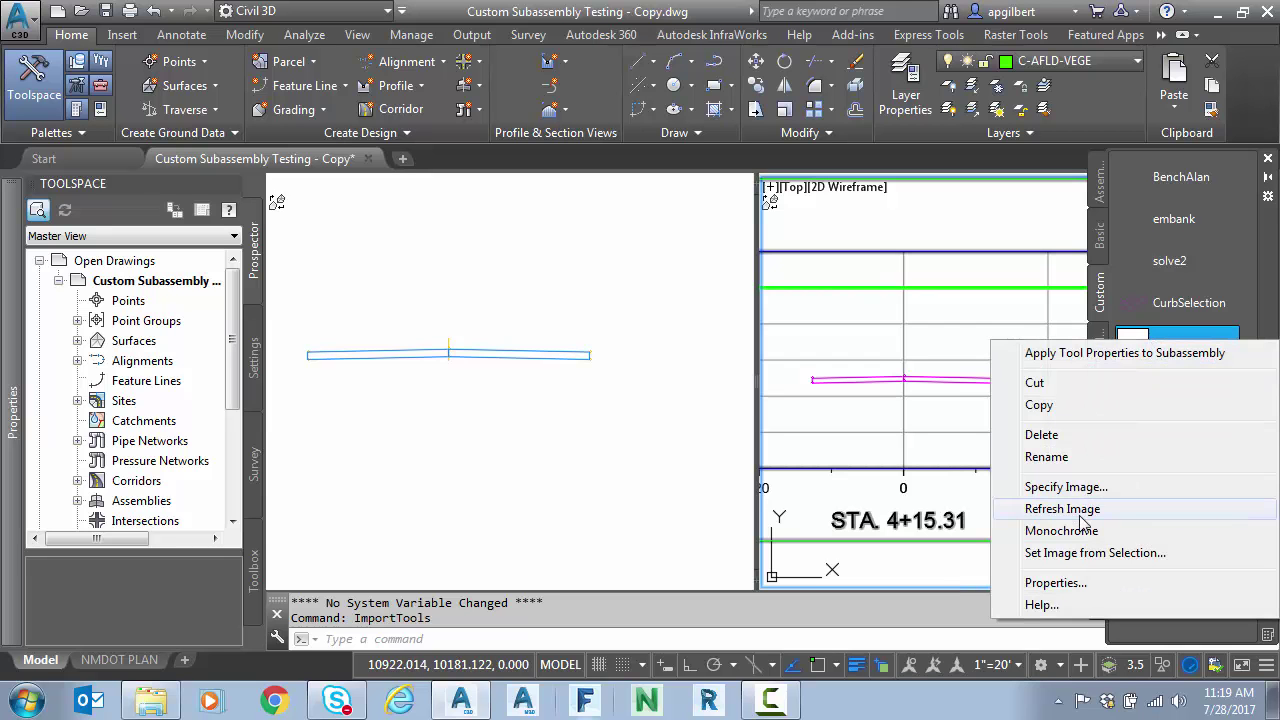
pyautogui.click(1155, 342)
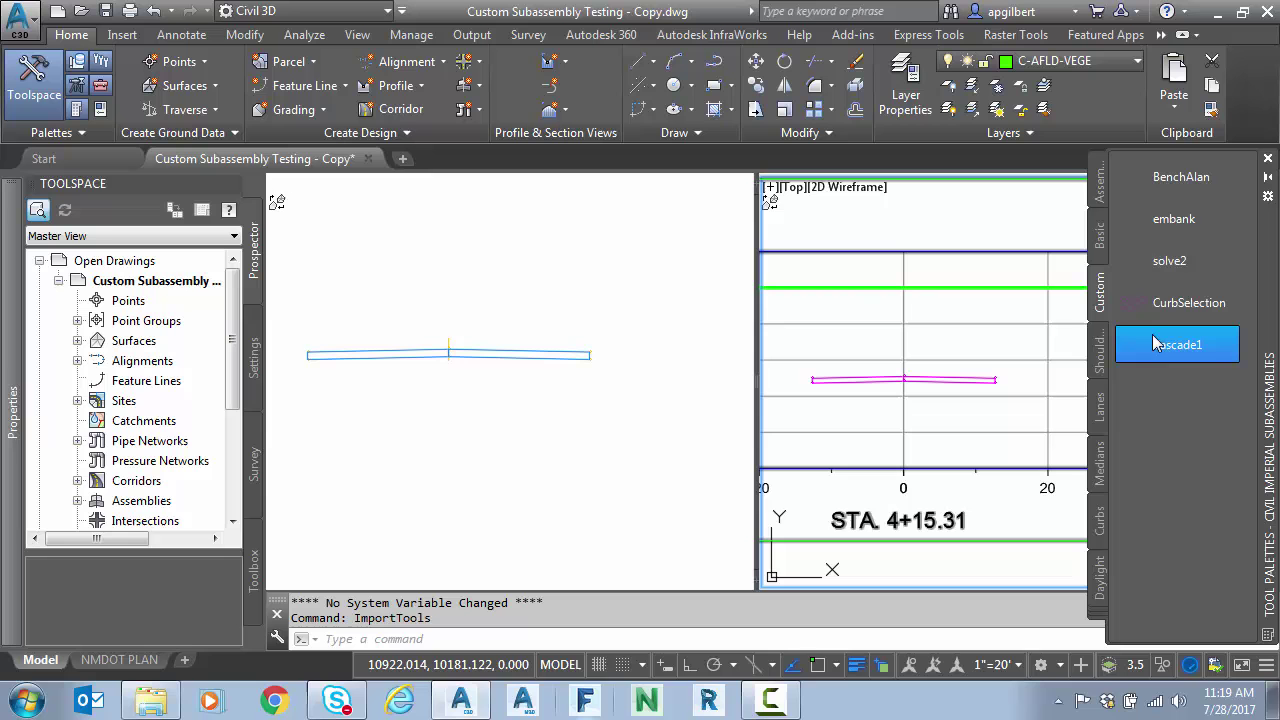
pyautogui.click(1162, 344)
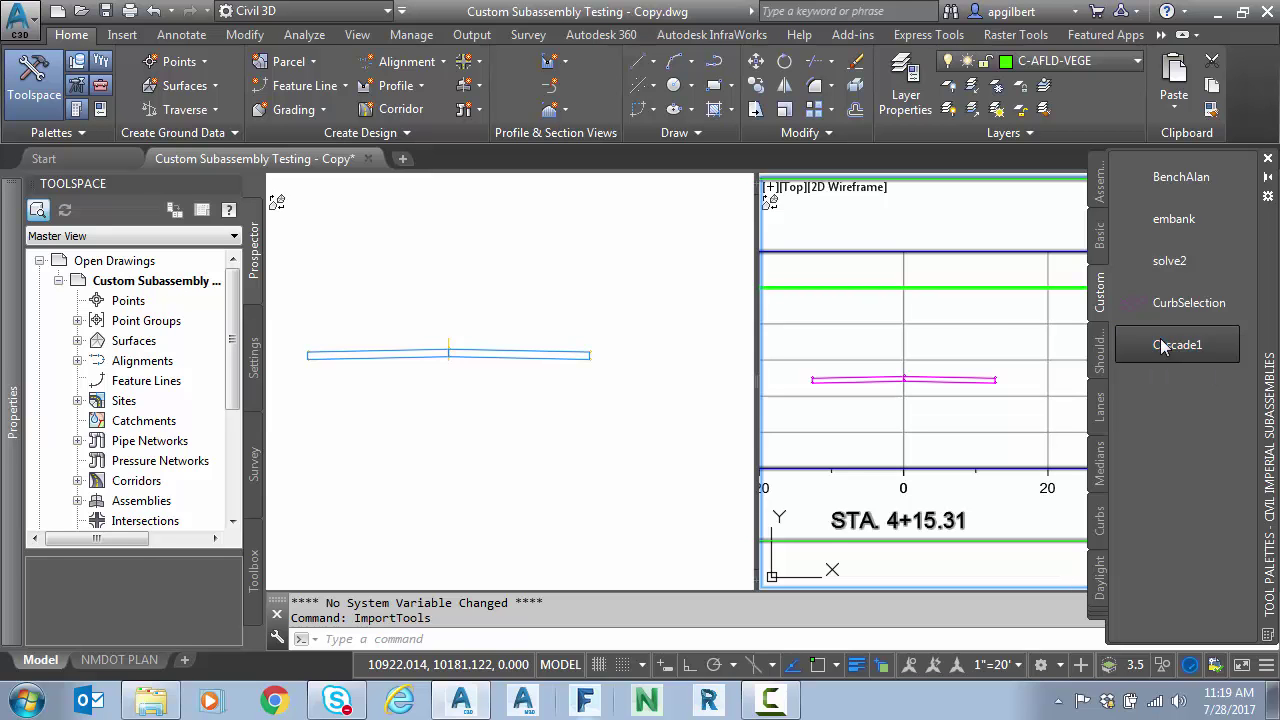
# Step: Attach the Cascade1 subassembly to the top outer edge of the assembly's right pavement lane and end the command
pyautogui.click(652, 351)
pyautogui.scroll(4, 629, 357)
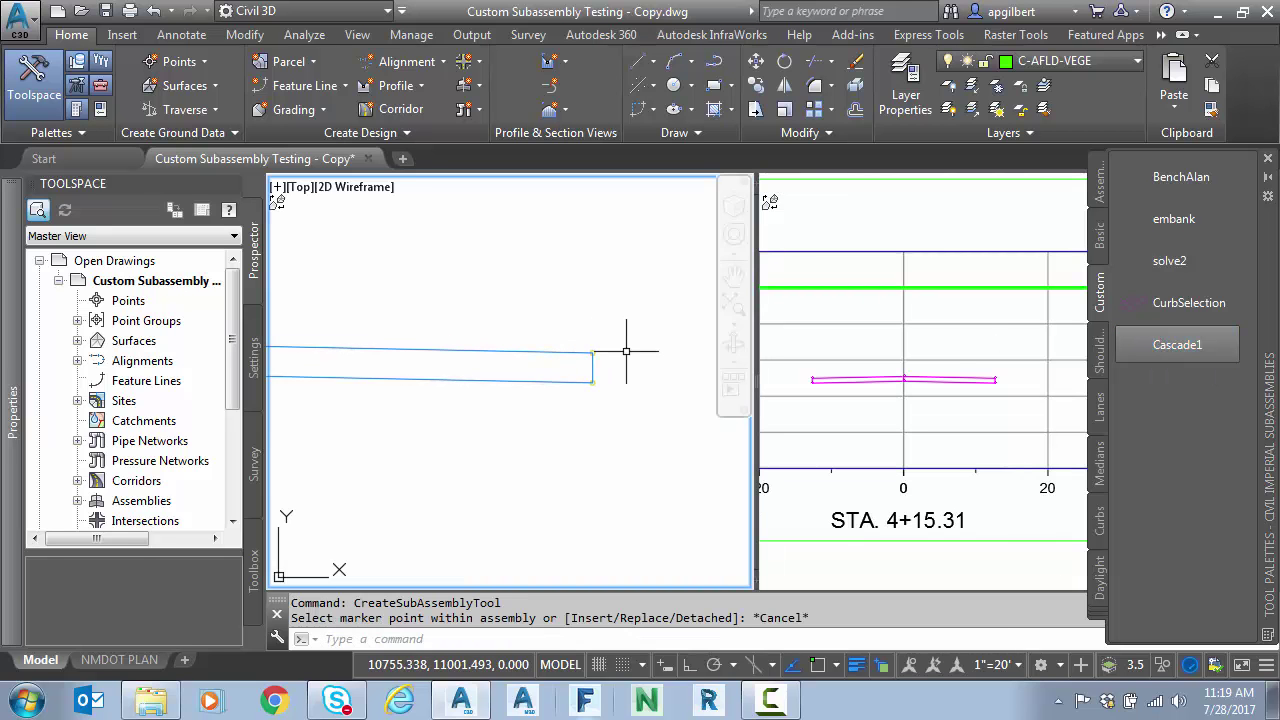
pyautogui.click(1163, 345)
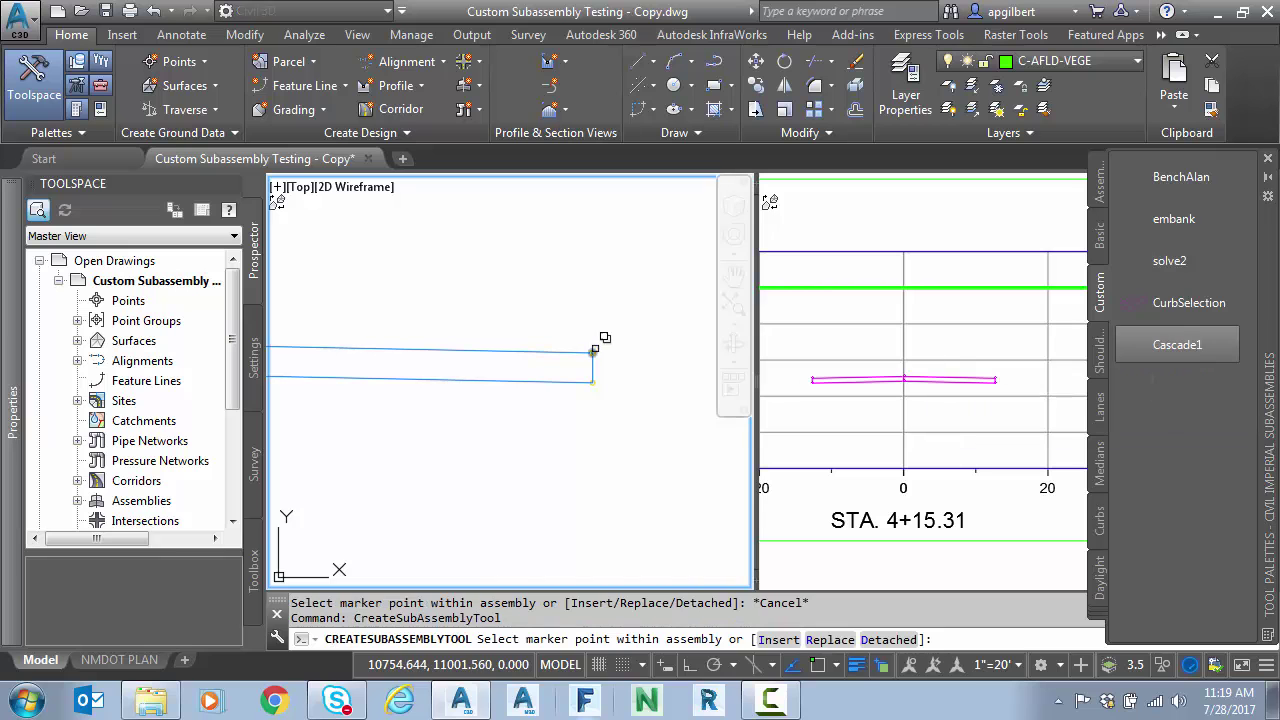
pyautogui.scroll(3, 593, 356)
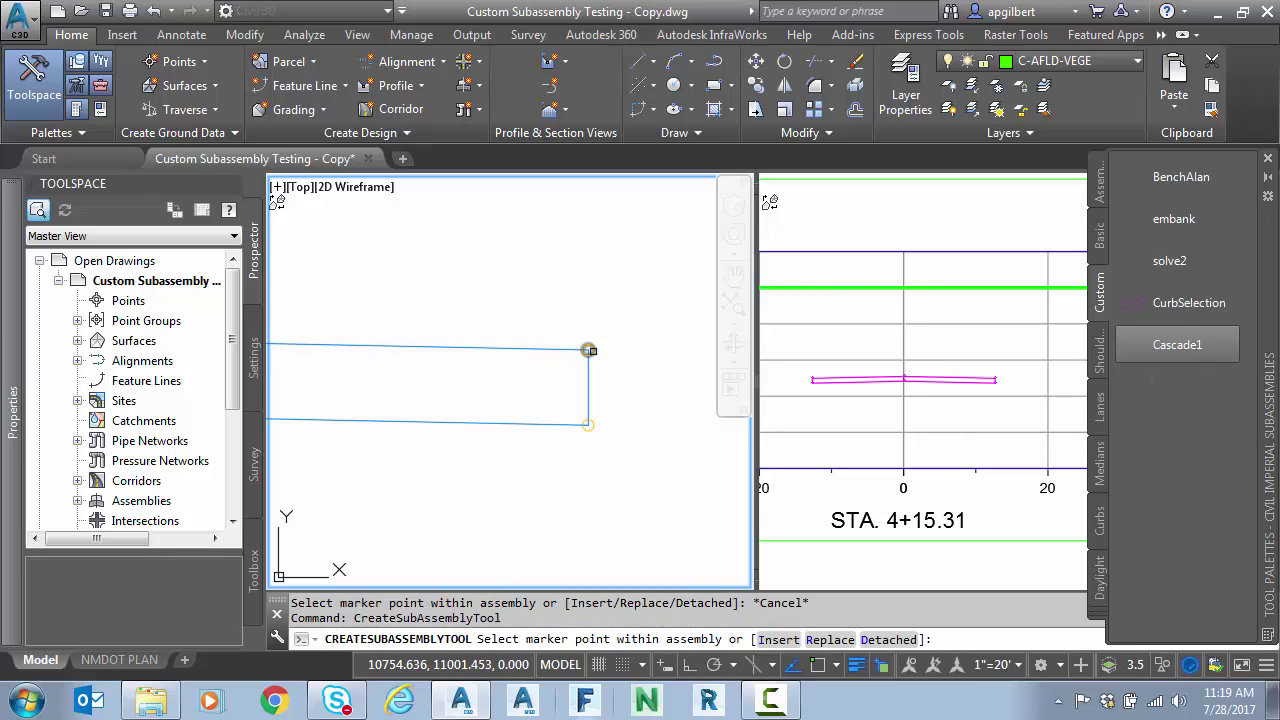
pyautogui.press('Escape')
pyautogui.press('Escape')
pyautogui.scroll(-5, 630, 392)
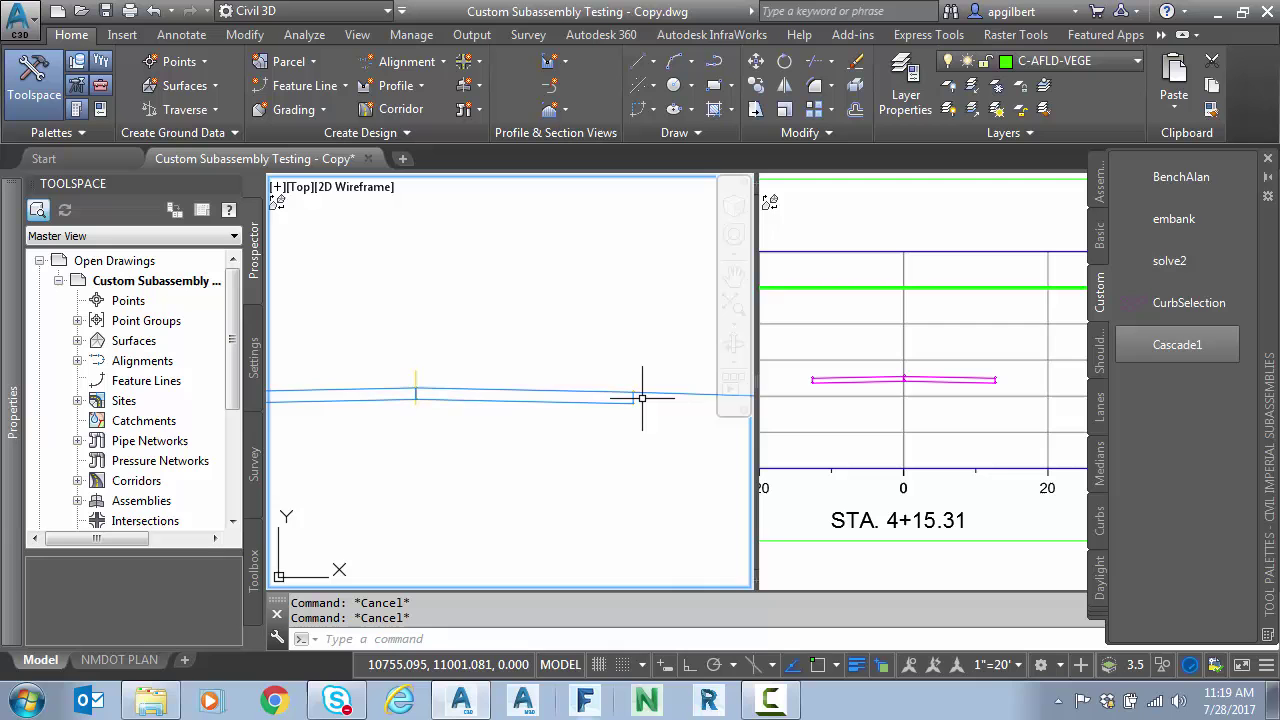
pyautogui.scroll(3, 566, 370)
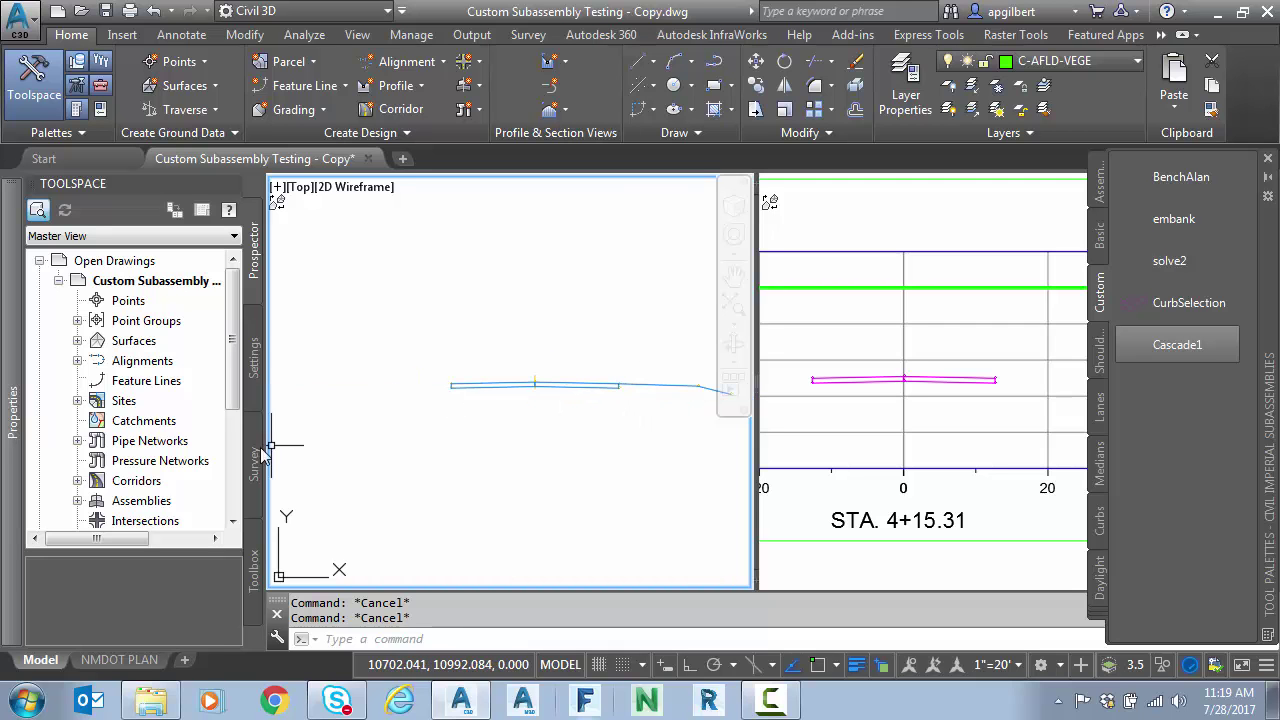
# Step: Turn on automatic rebuilding for the corridor test
pyautogui.click(77, 480)
pyautogui.rightClick(172, 502)
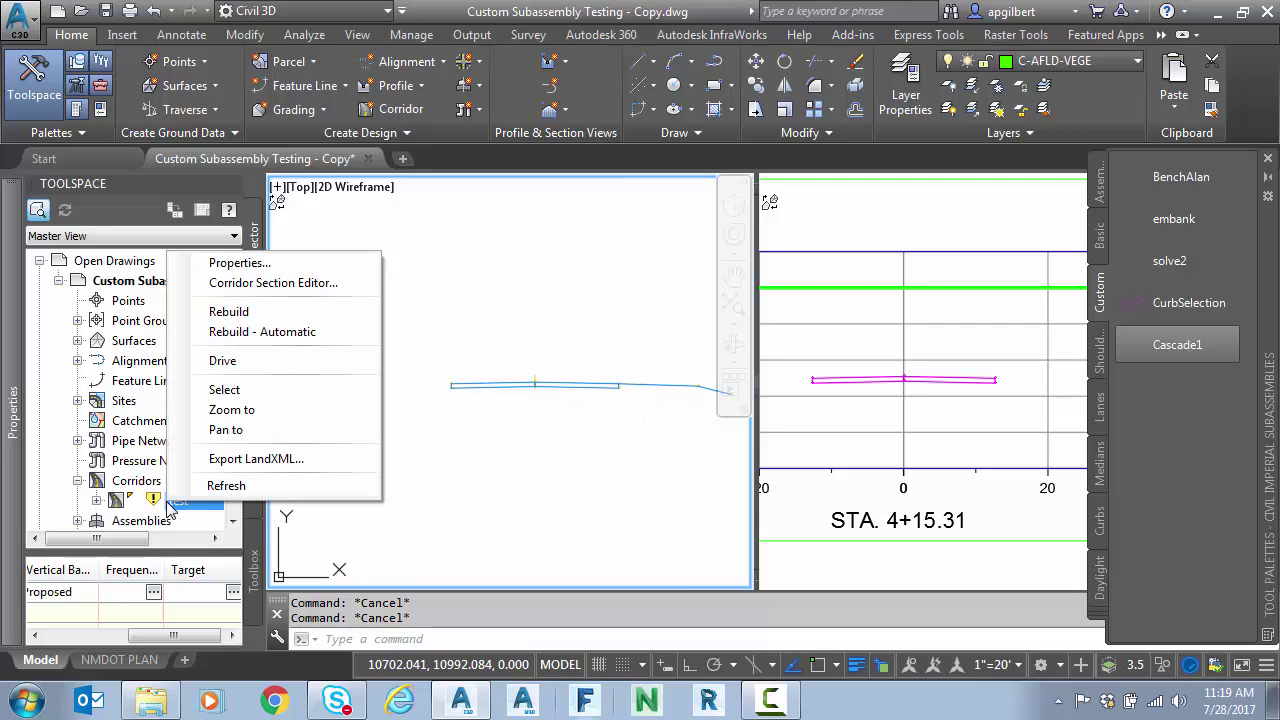
pyautogui.click(262, 331)
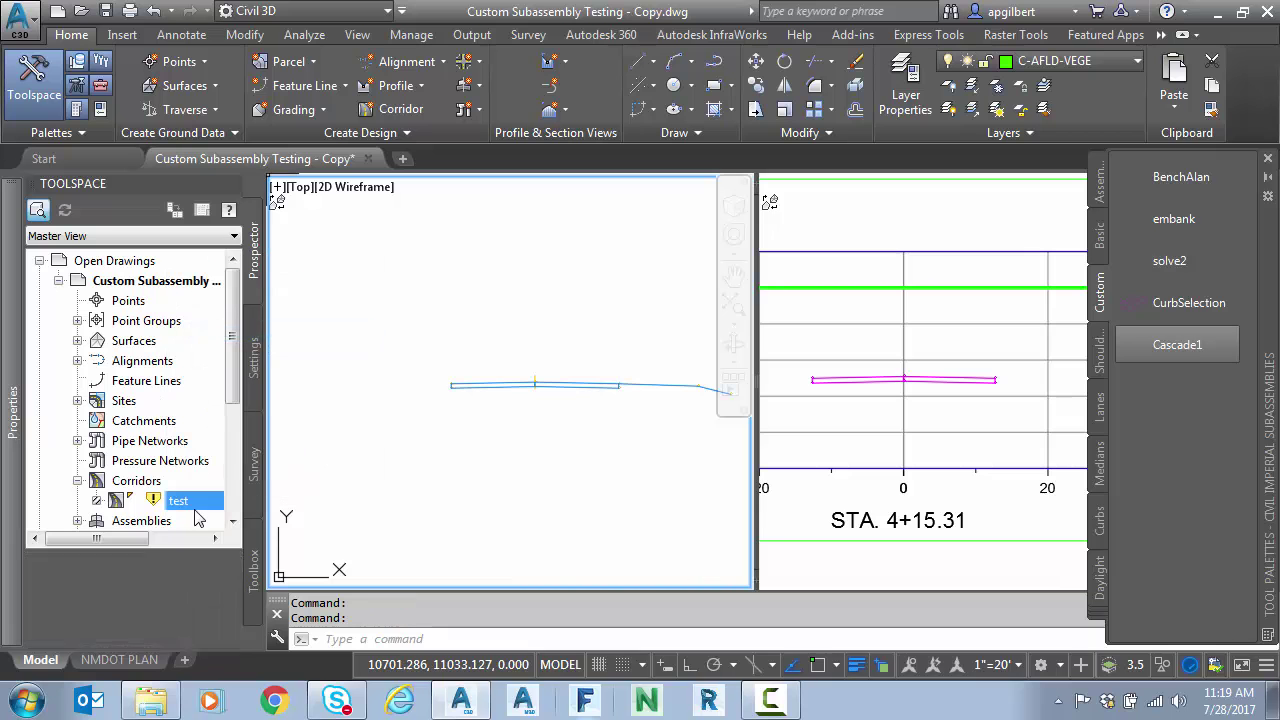
# Step: Open the target mapping from the test corridor's properties and set Cascade1's EG surface target to 5000
pyautogui.rightClick(193, 510)
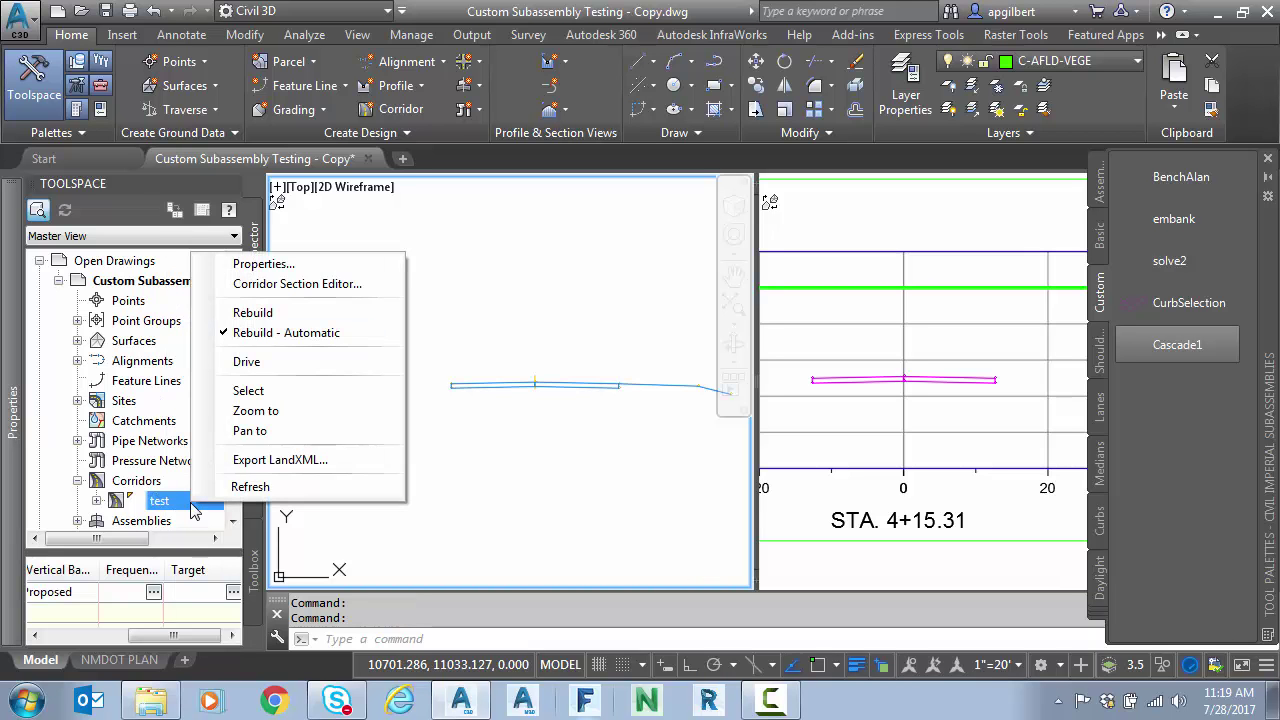
pyautogui.click(265, 264)
pyautogui.click(714, 170)
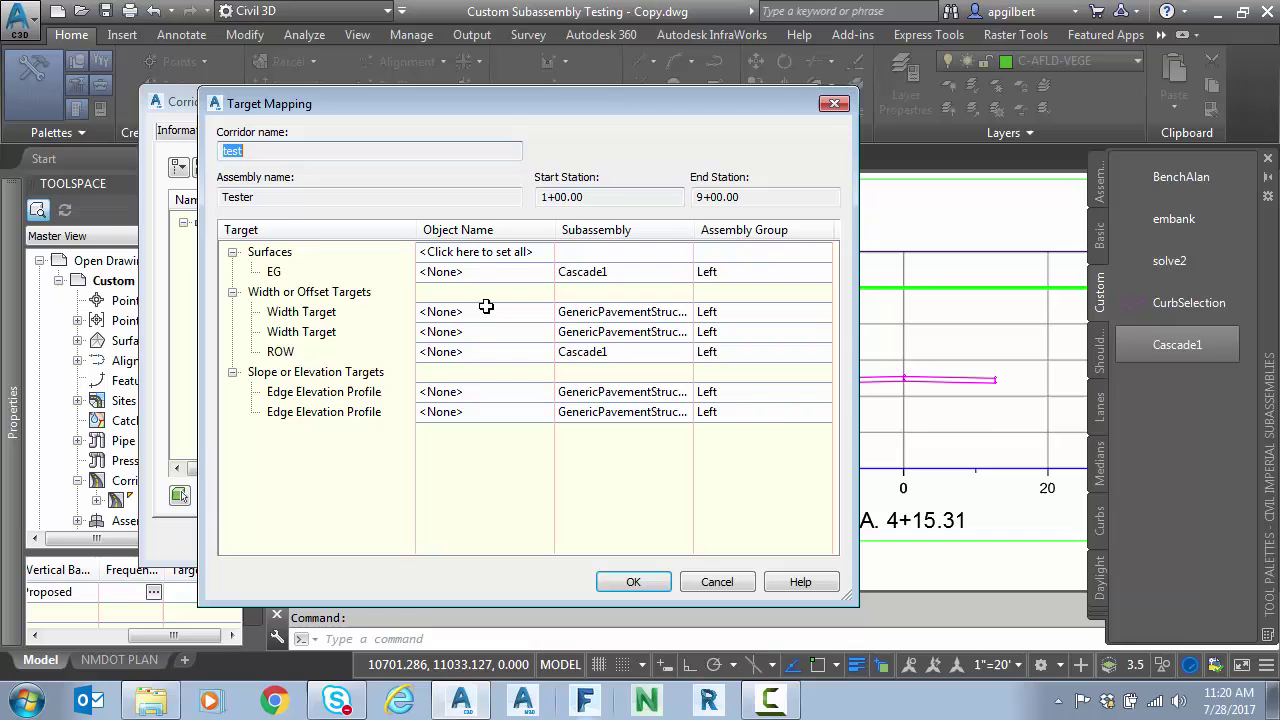
pyautogui.click(460, 275)
pyautogui.doubleClick(796, 466)
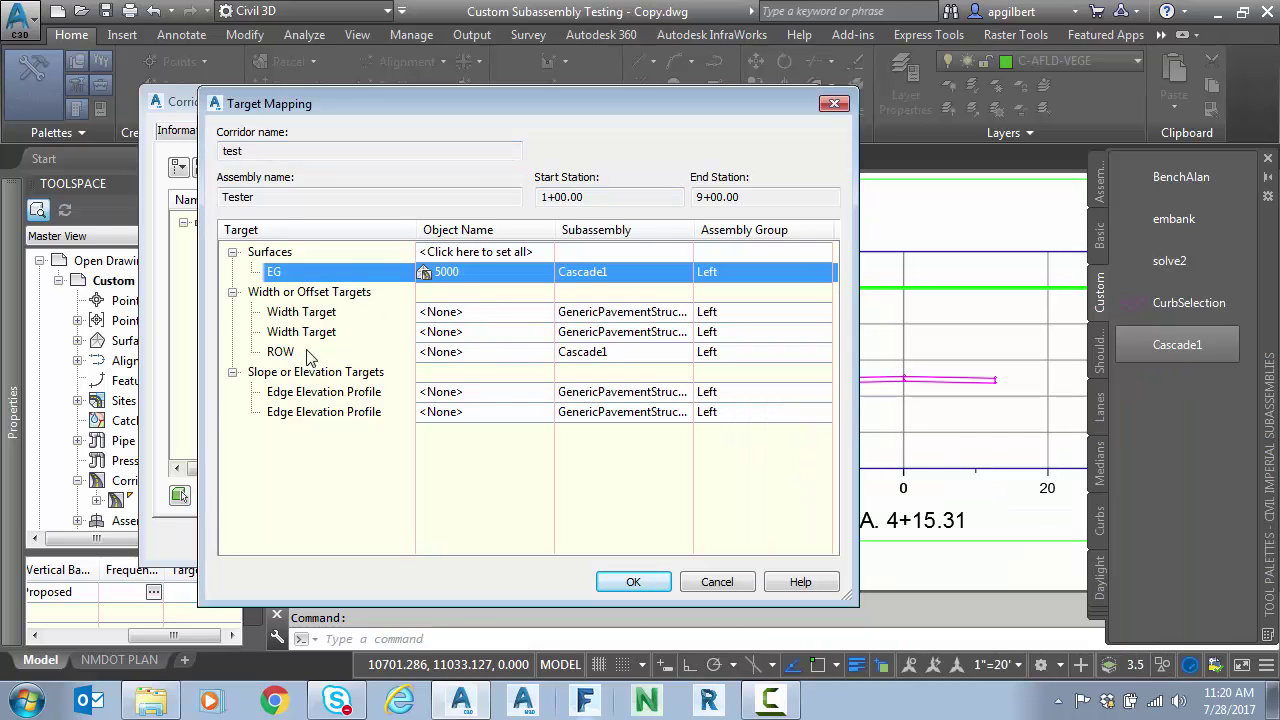
# Step: Set Cascade1's ROW offset target to the green polyline beside the alignment and apply the mapping to the corridor
pyautogui.click(466, 358)
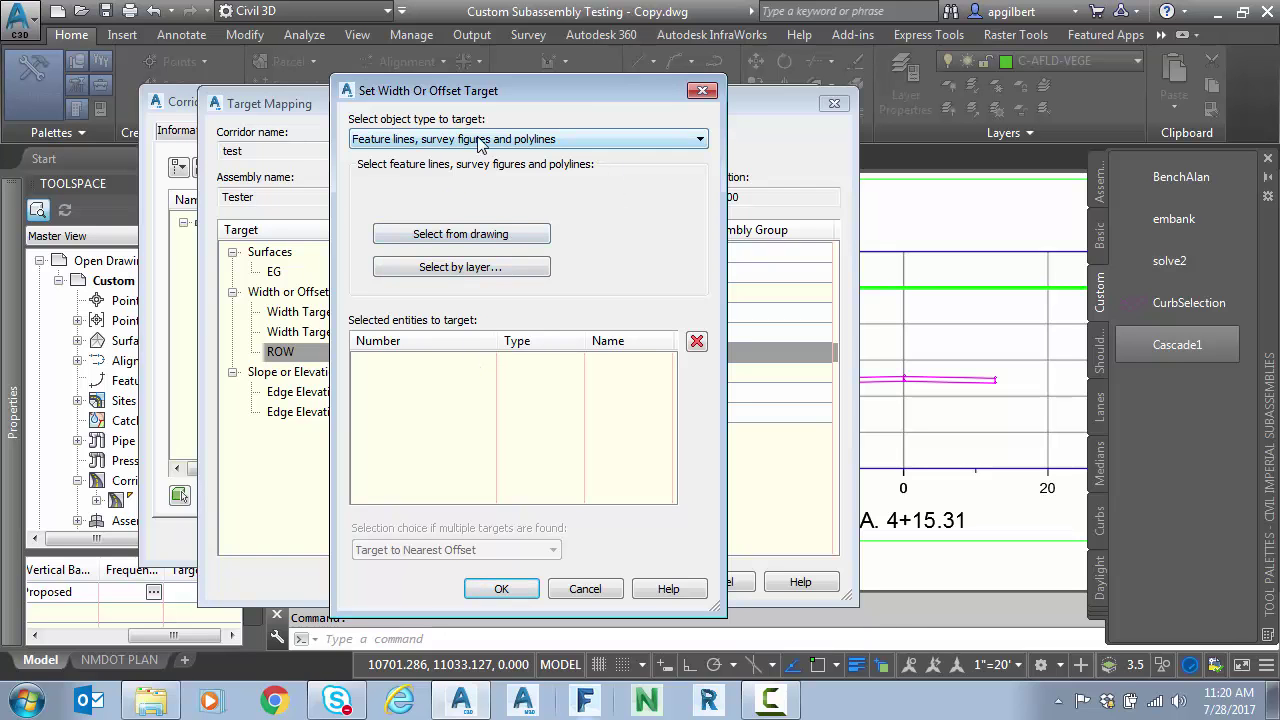
pyautogui.click(479, 235)
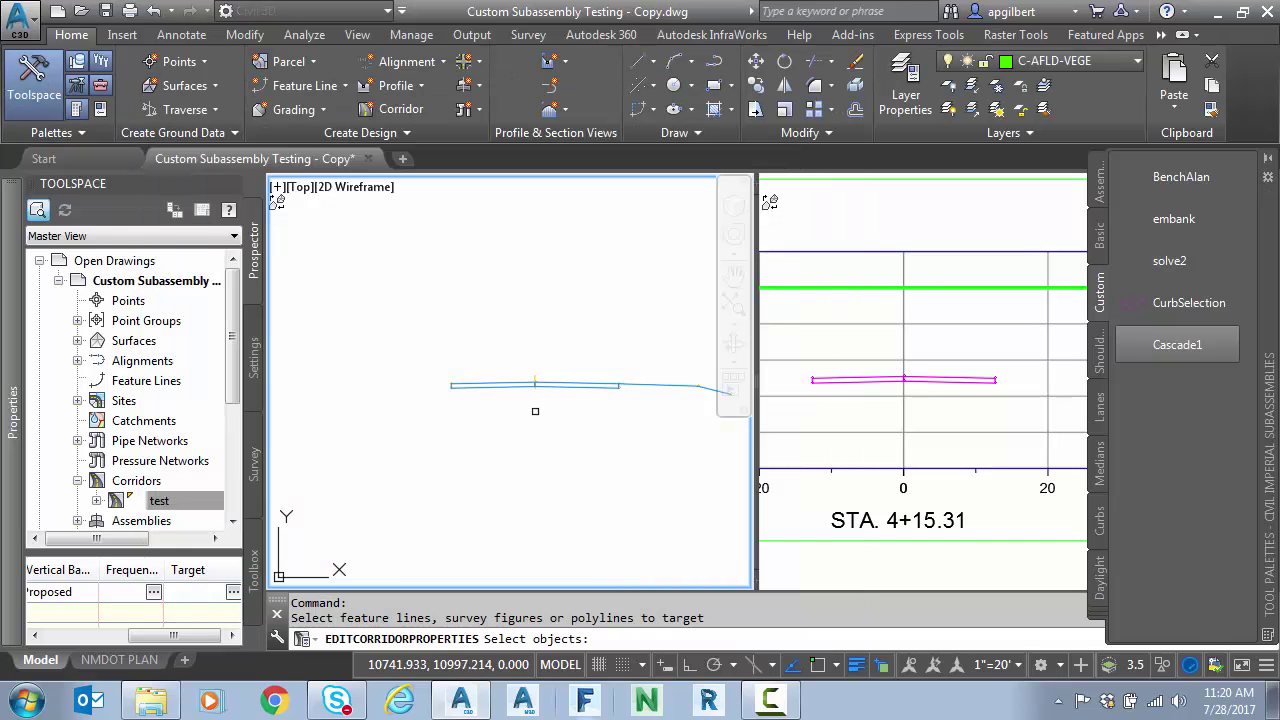
pyautogui.scroll(6, 534, 412)
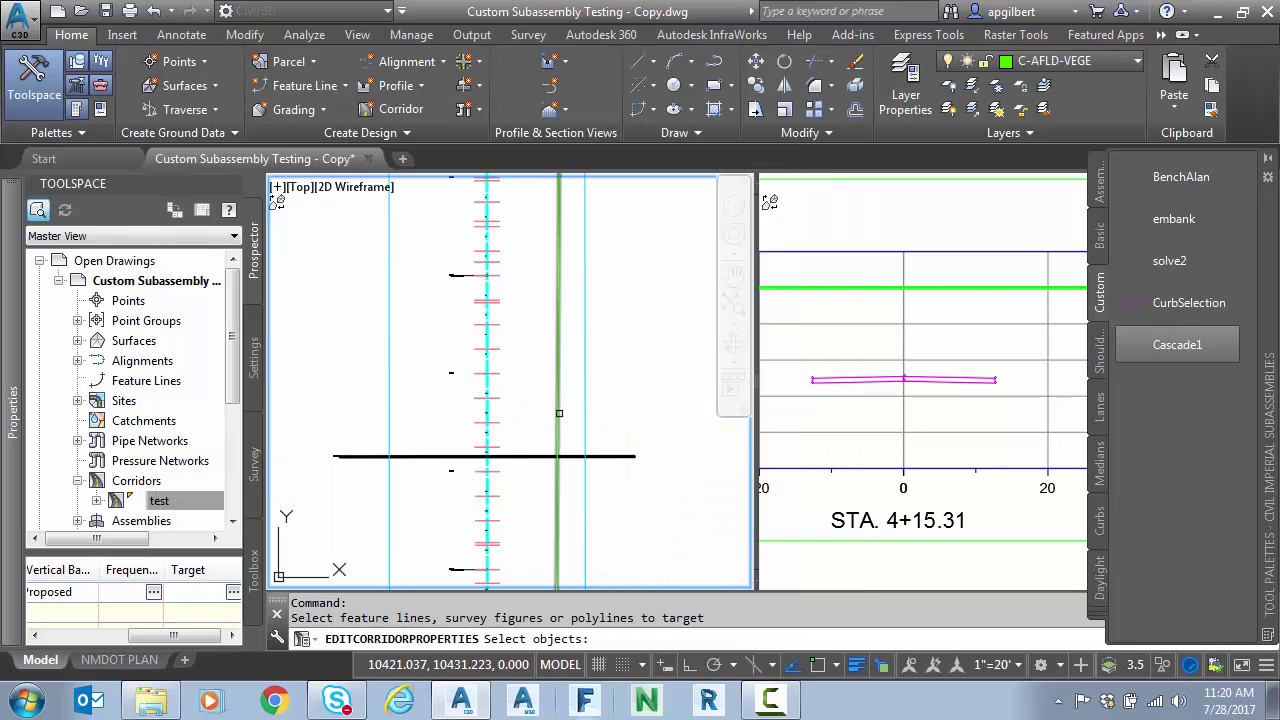
pyautogui.click(559, 412)
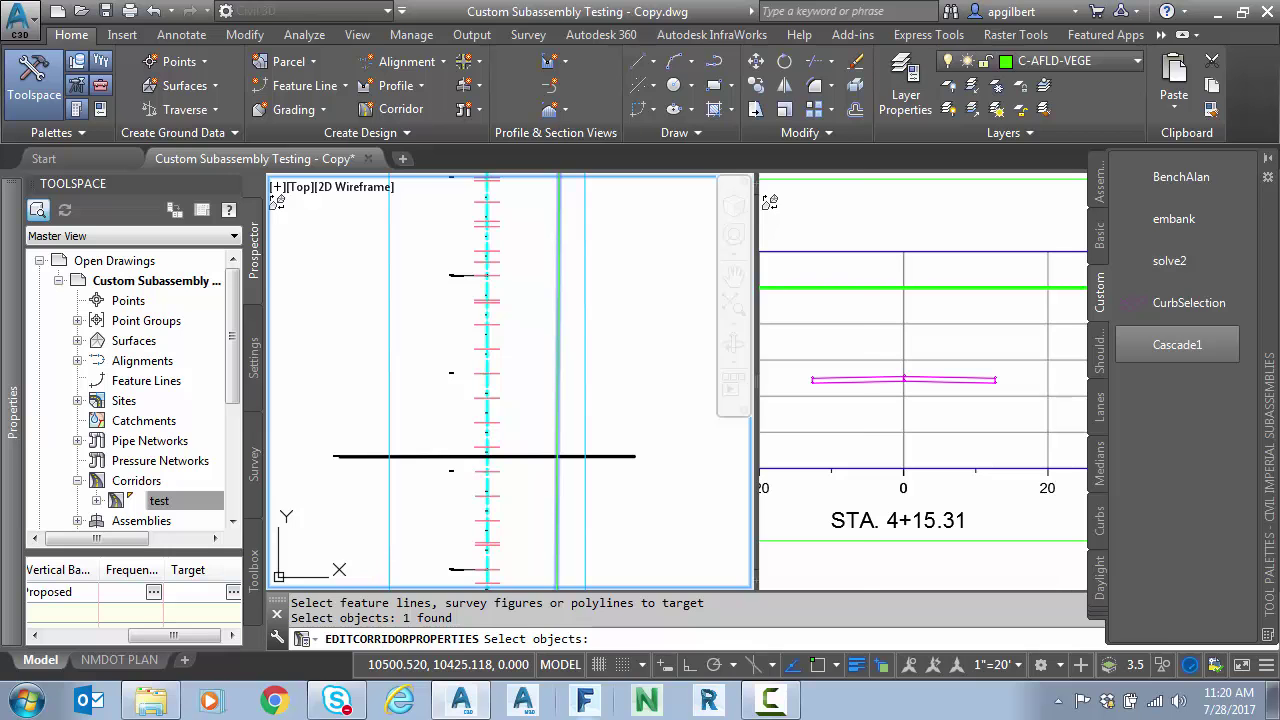
pyautogui.press('Return')
pyautogui.click(538, 578)
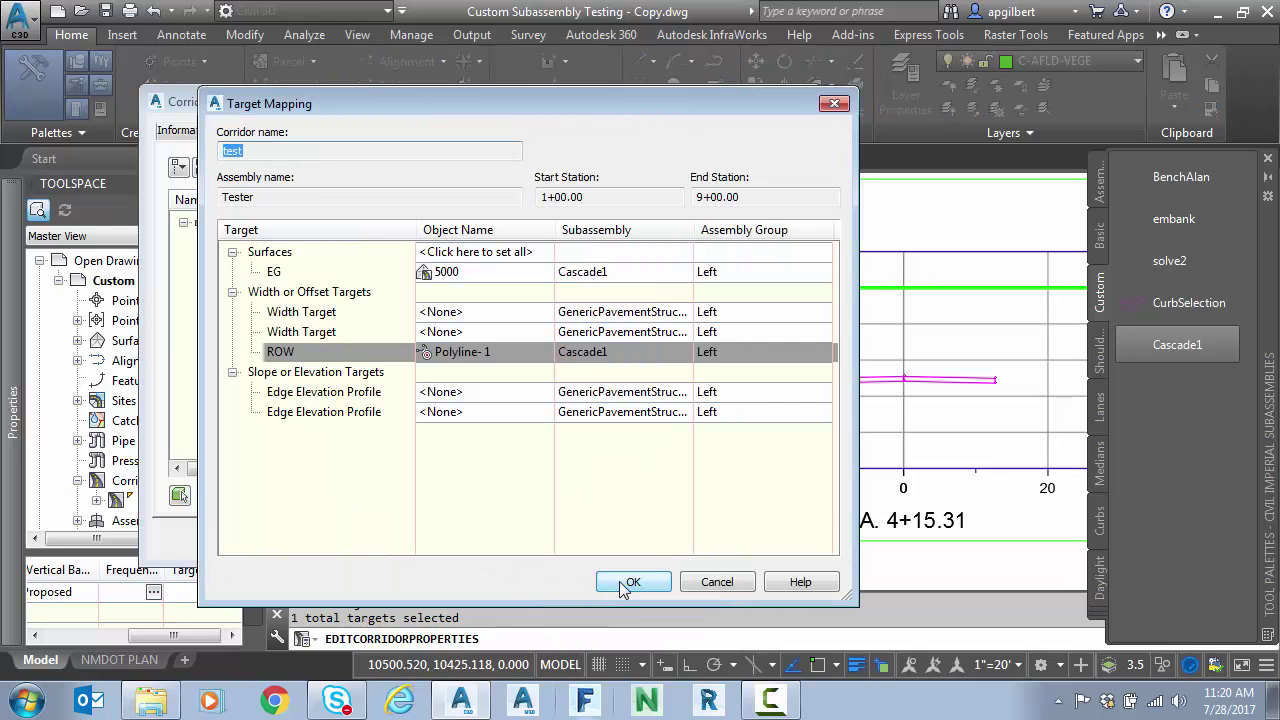
pyautogui.click(626, 584)
pyautogui.click(536, 547)
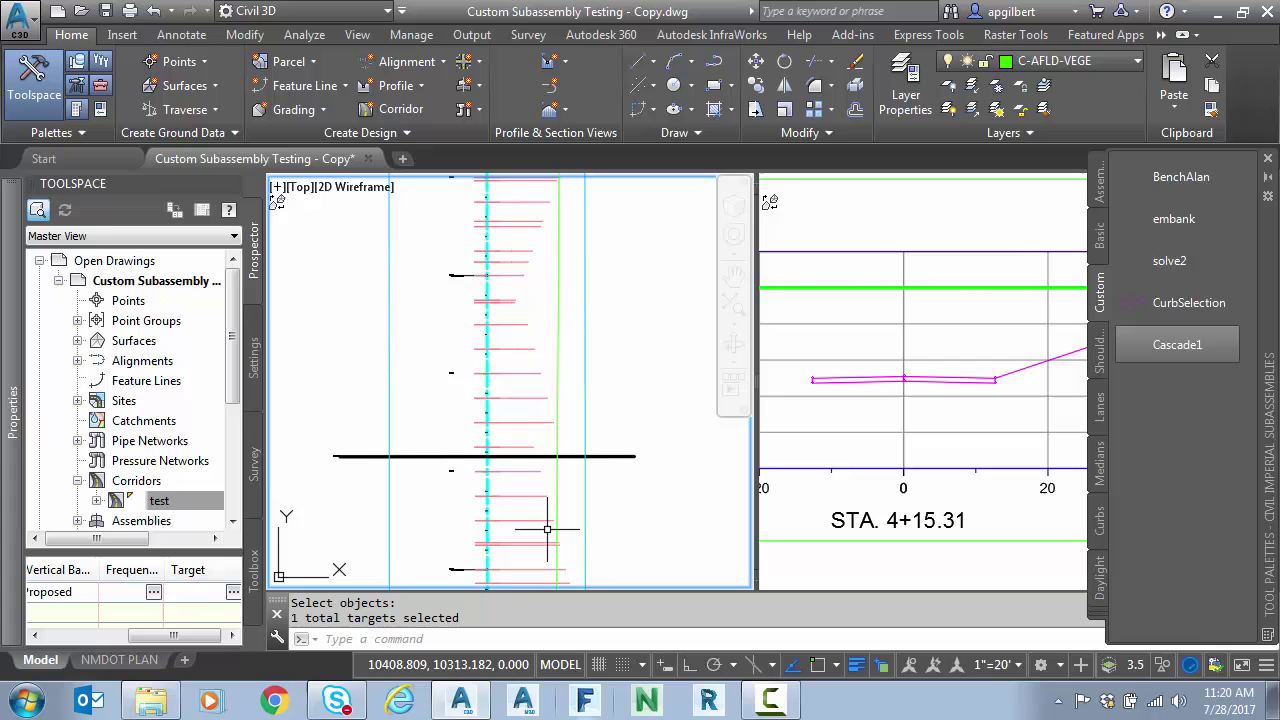
# Step: Examine the rebuilt corridor in plan and the Cascade1 slope in the section view at station 4+15.31
pyautogui.scroll(-2, 630, 445)
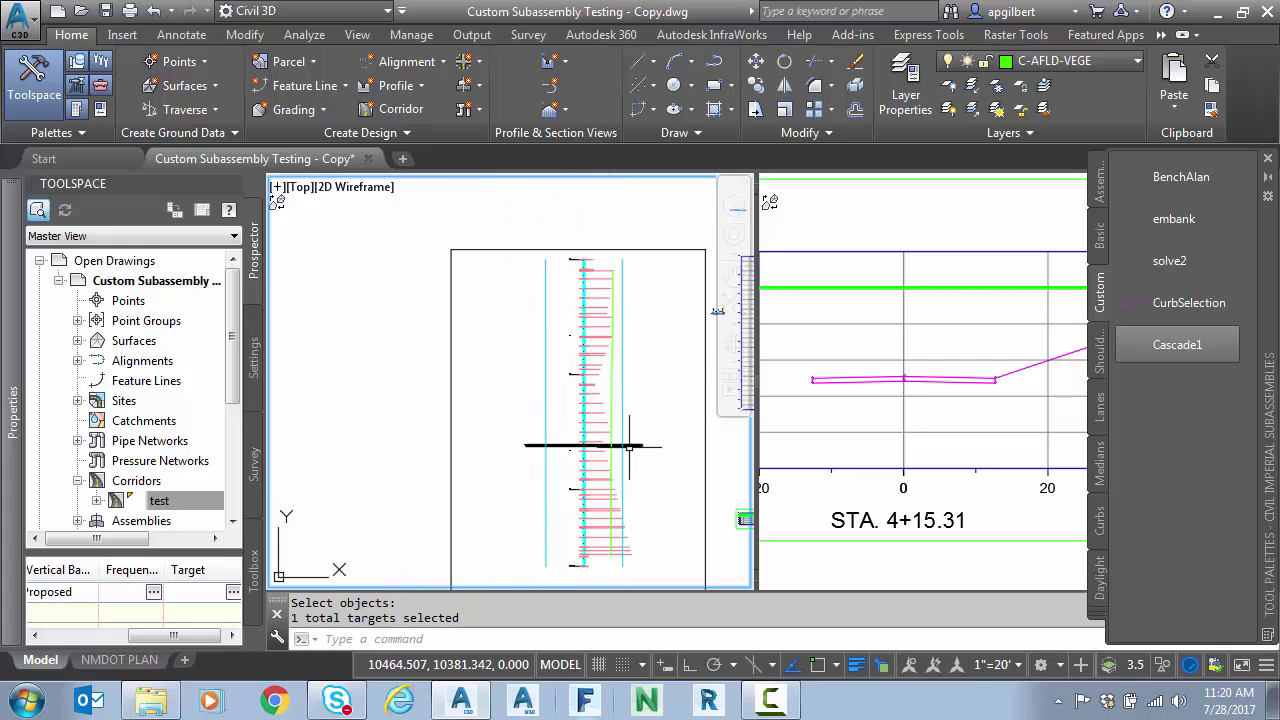
pyautogui.scroll(3, 630, 447)
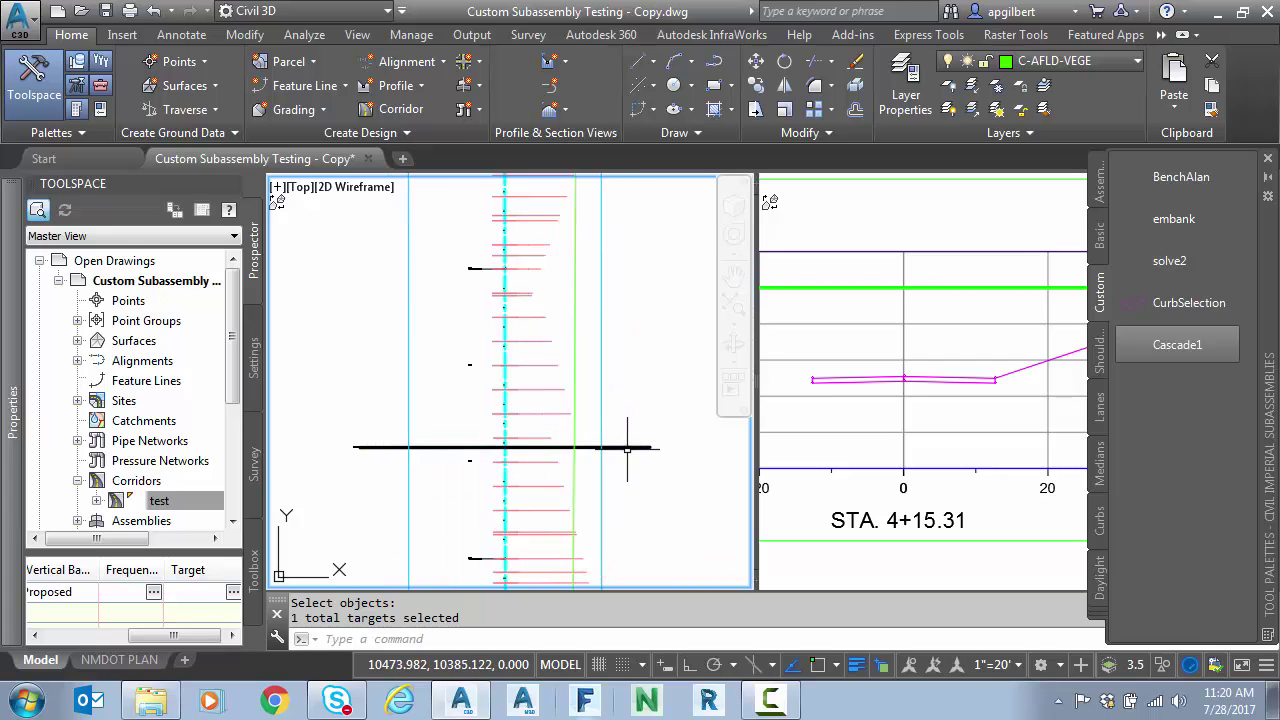
pyautogui.click(860, 431)
pyautogui.scroll(-2, 860, 431)
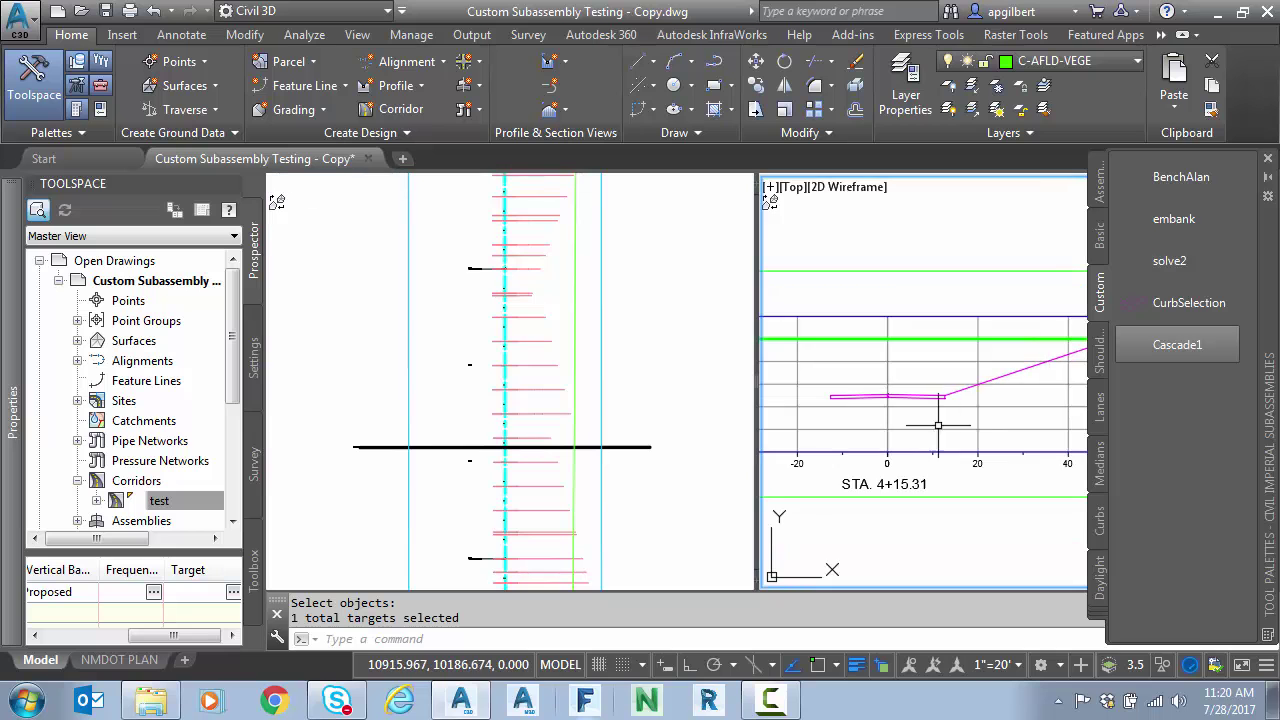
pyautogui.scroll(-1, 859, 431)
pyautogui.scroll(4, 900, 410)
pyautogui.scroll(-2, 974, 377)
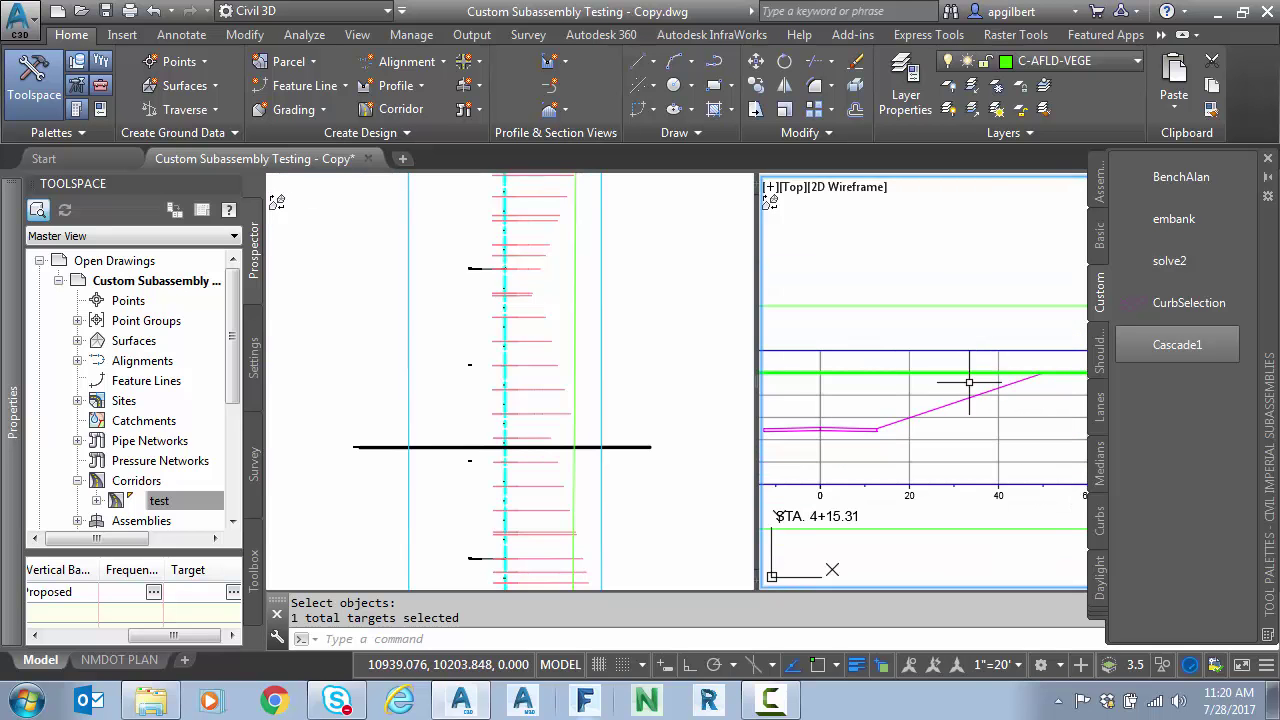
# Step: Move the sample line along the alignment to about station 4+89, back to about 3+94, and finally to about 4+84
pyautogui.click(630, 441)
pyautogui.click(615, 447)
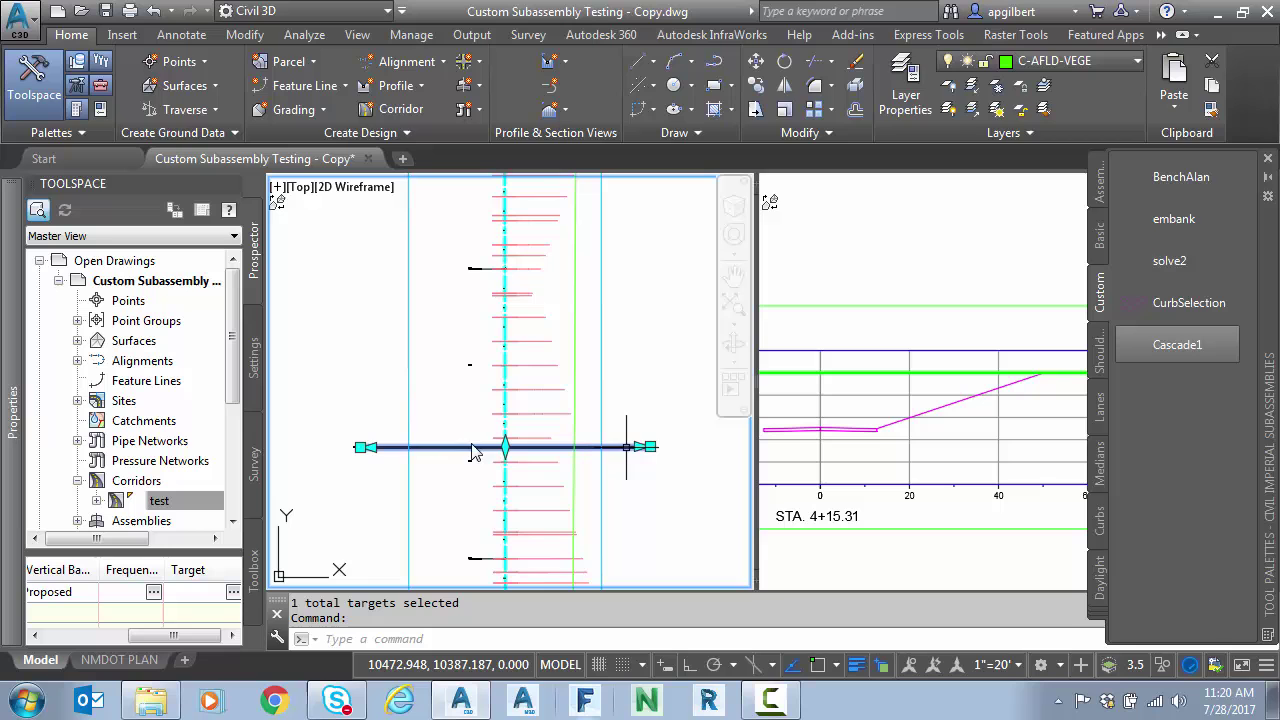
pyautogui.click(505, 447)
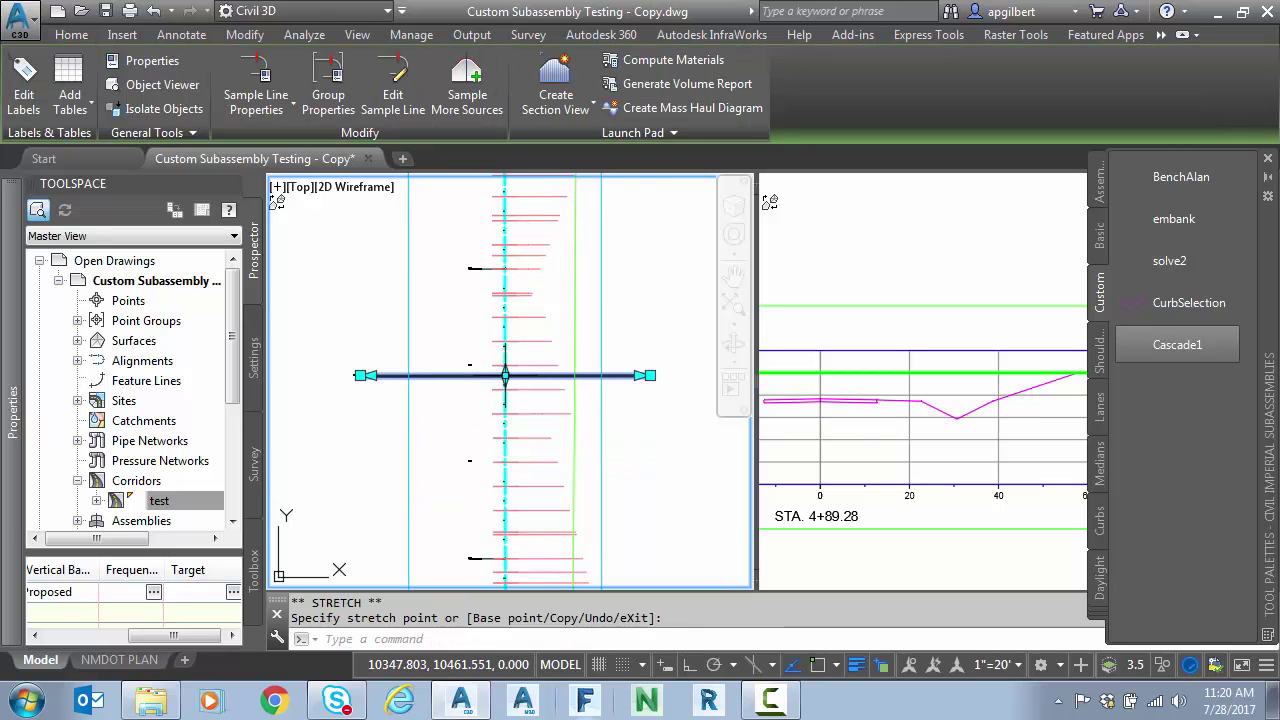
pyautogui.click(505, 466)
pyautogui.click(505, 466)
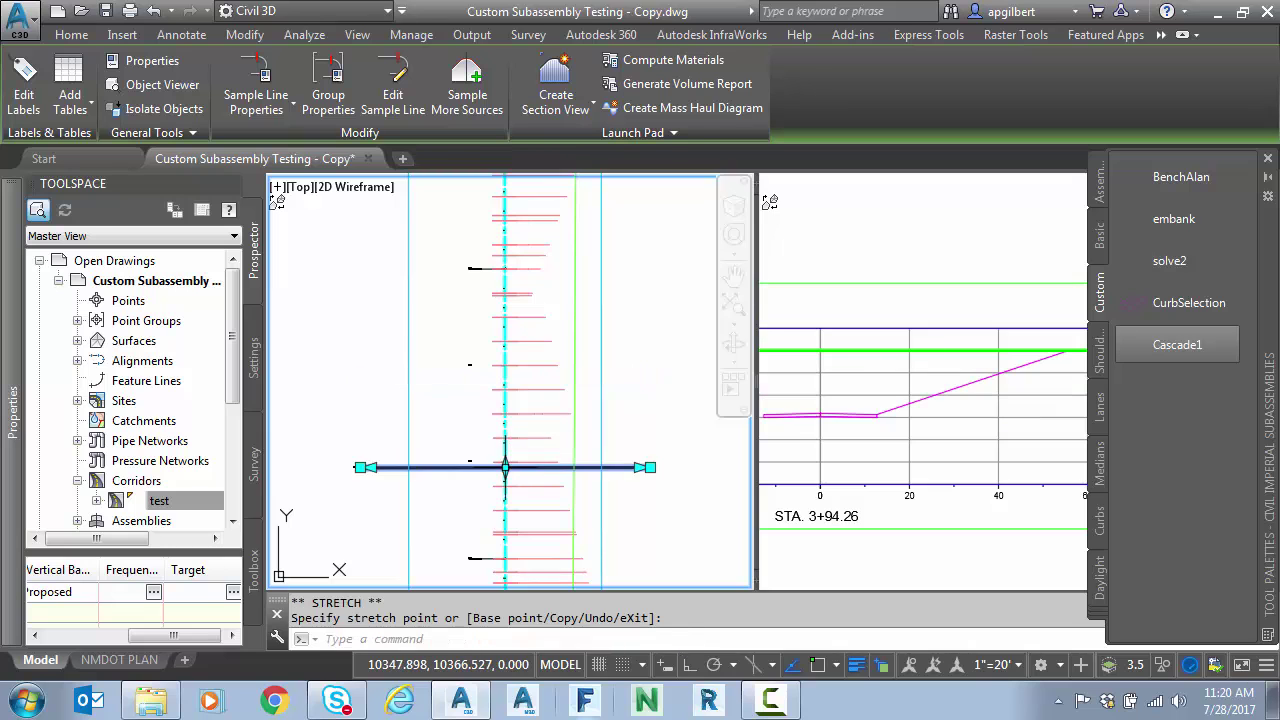
pyautogui.click(508, 380)
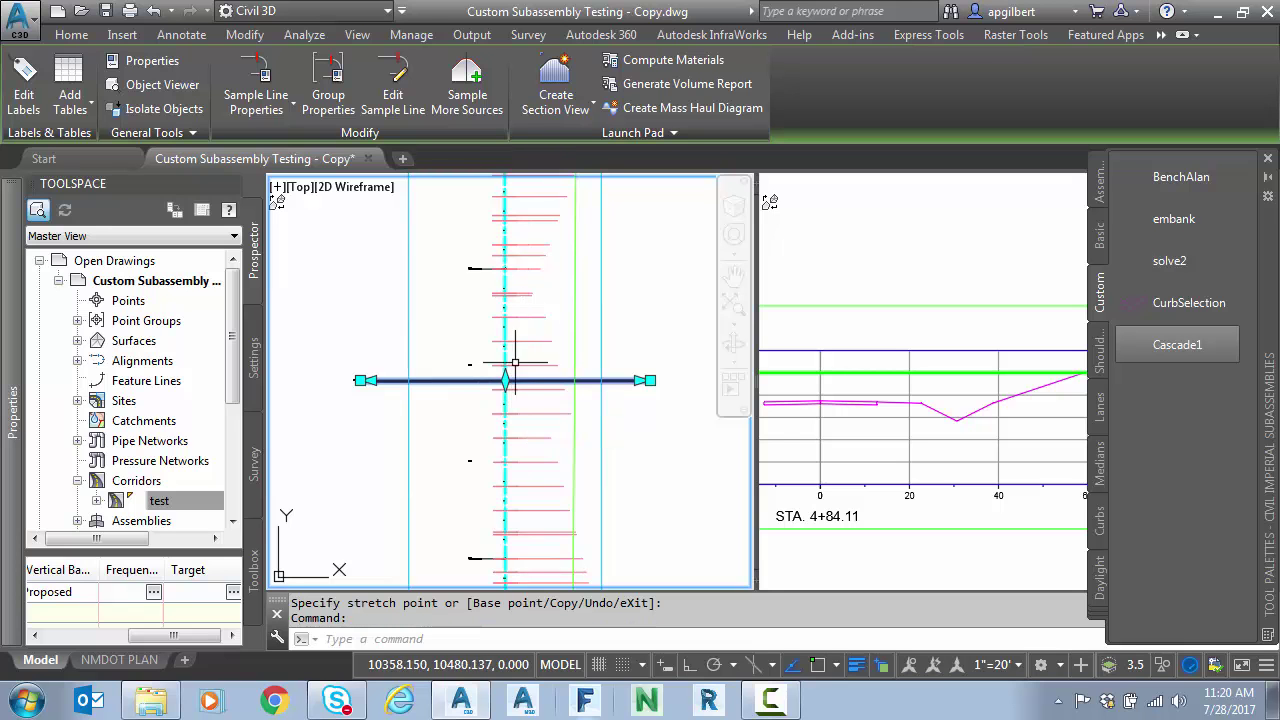
pyautogui.press('Escape')
pyautogui.press('Escape')
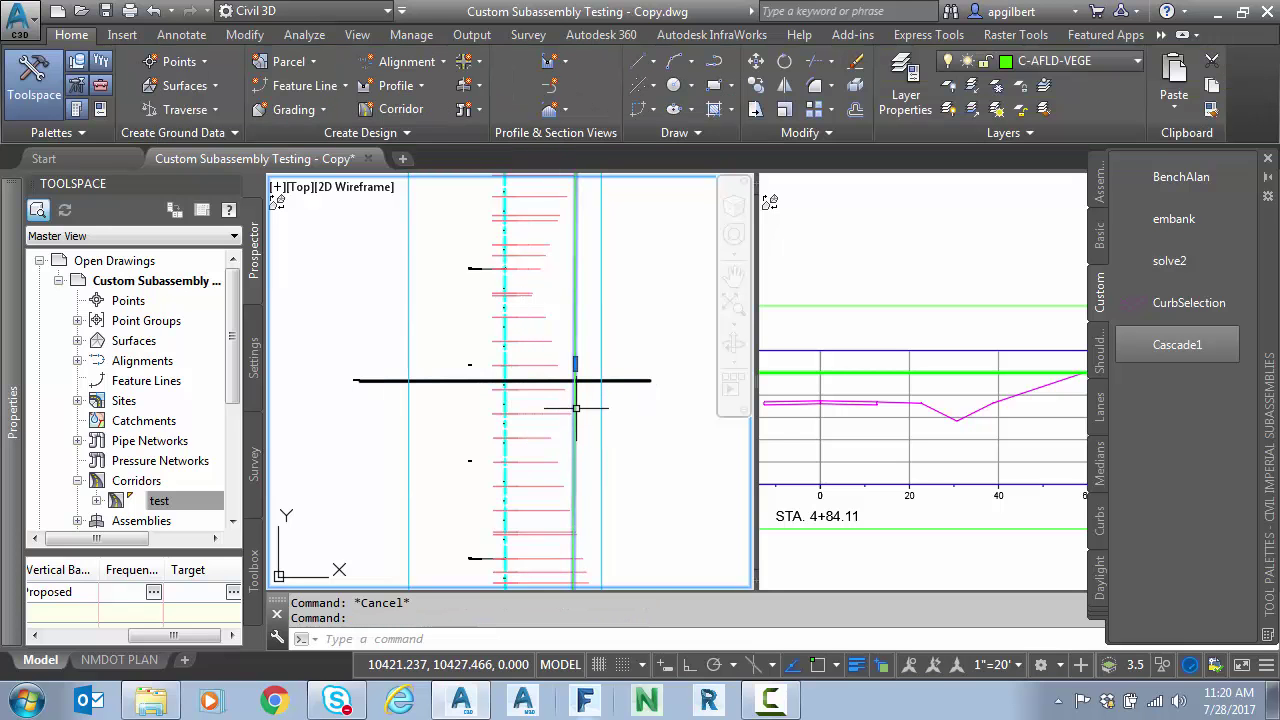
# Step: Stretch the green ROW polyline toward the alignment, and move it outward beyond the cyan offset line
pyautogui.click(575, 363)
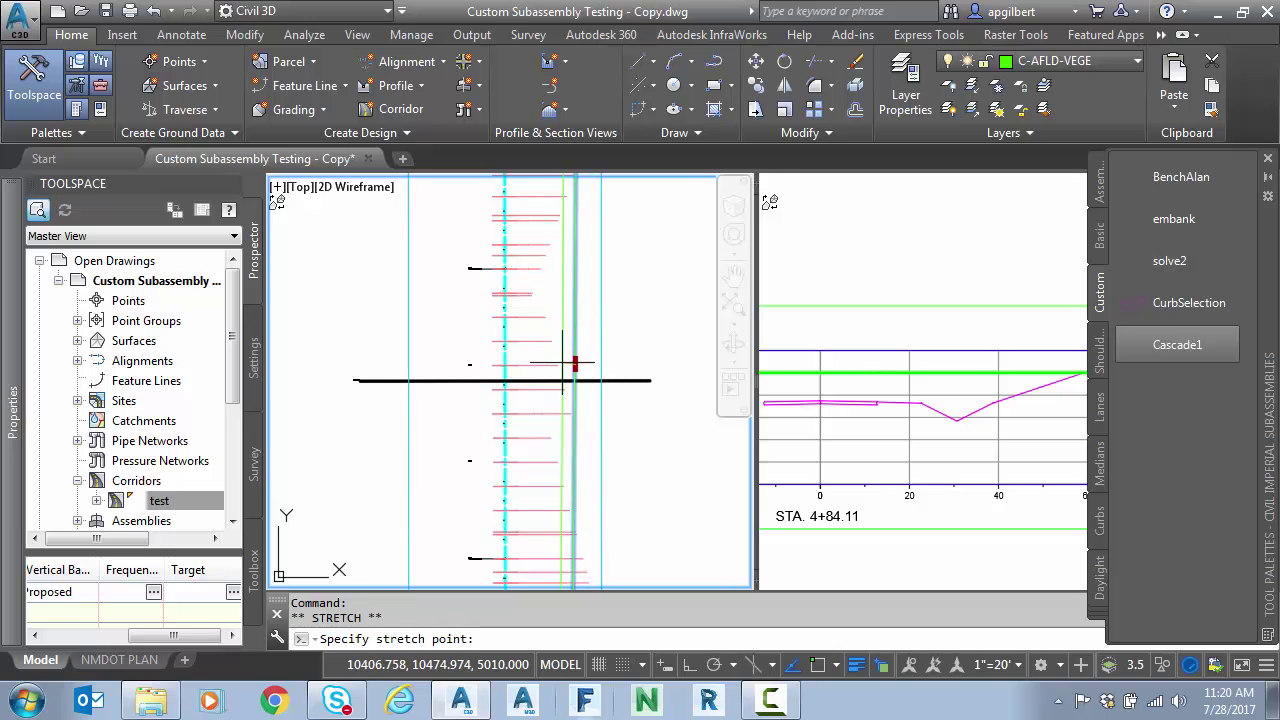
pyautogui.moveTo(560, 366)
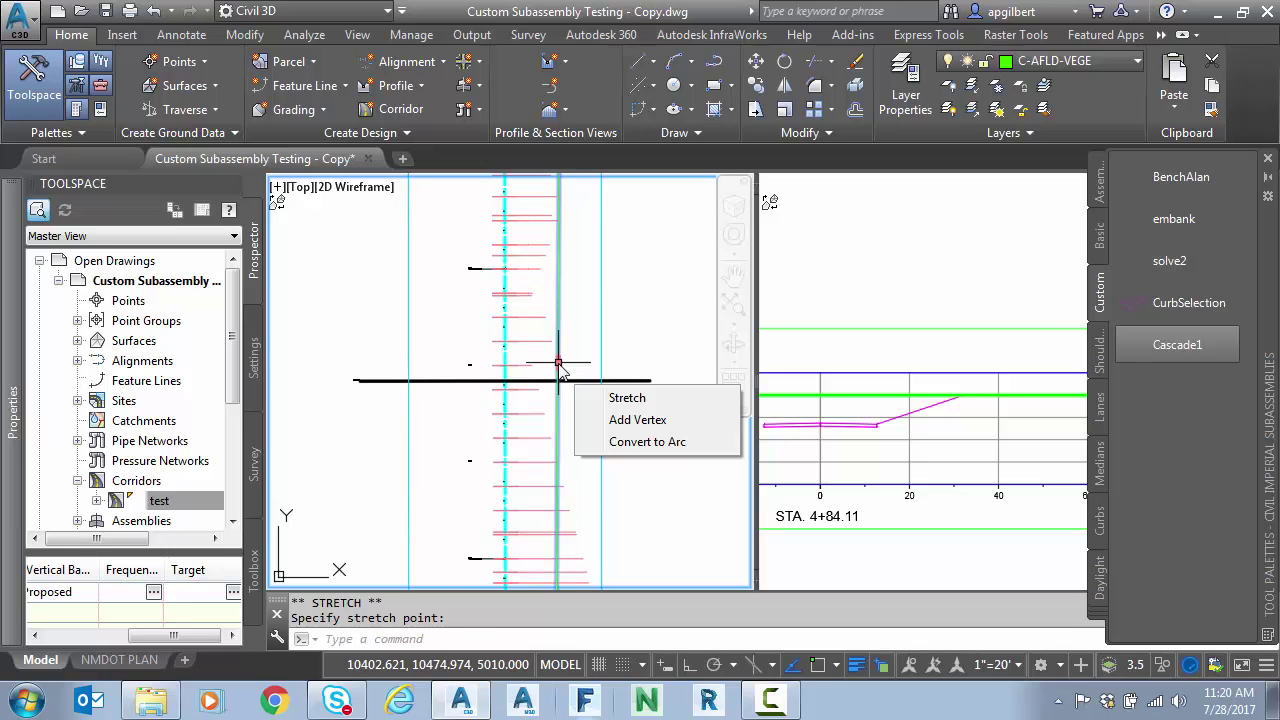
pyautogui.click(614, 362)
pyautogui.moveTo(616, 364)
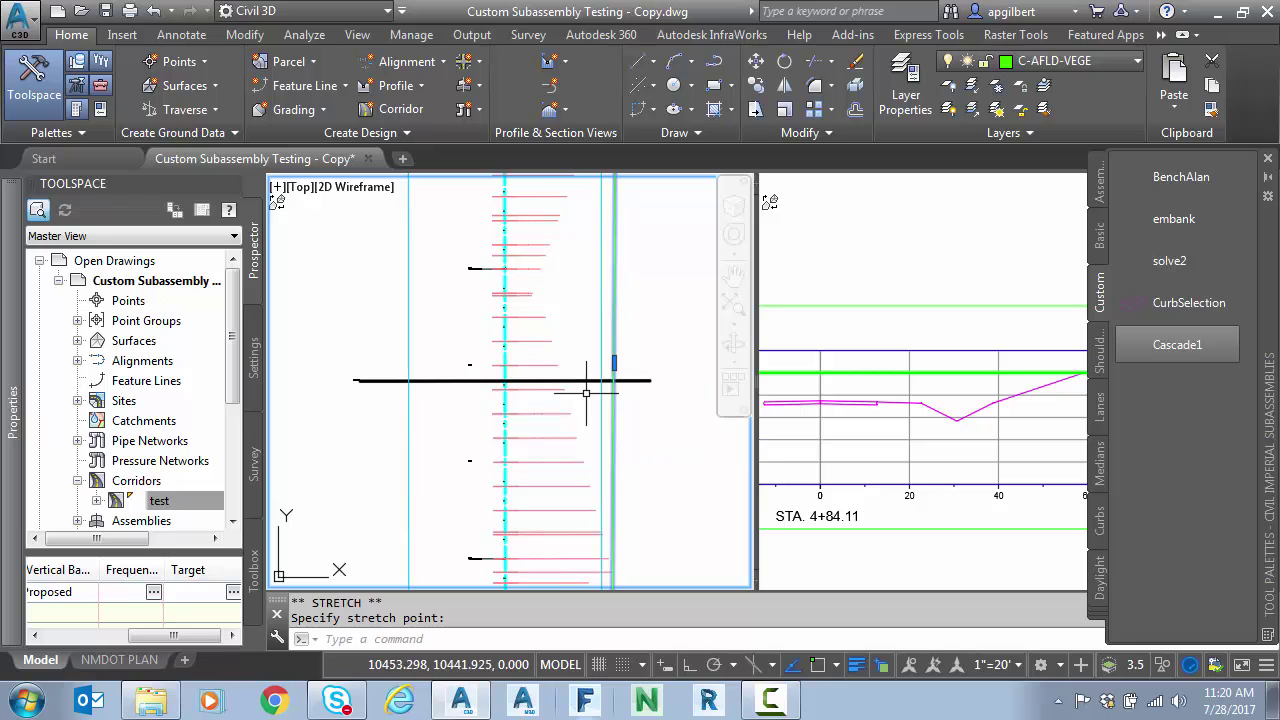
pyautogui.press('Escape')
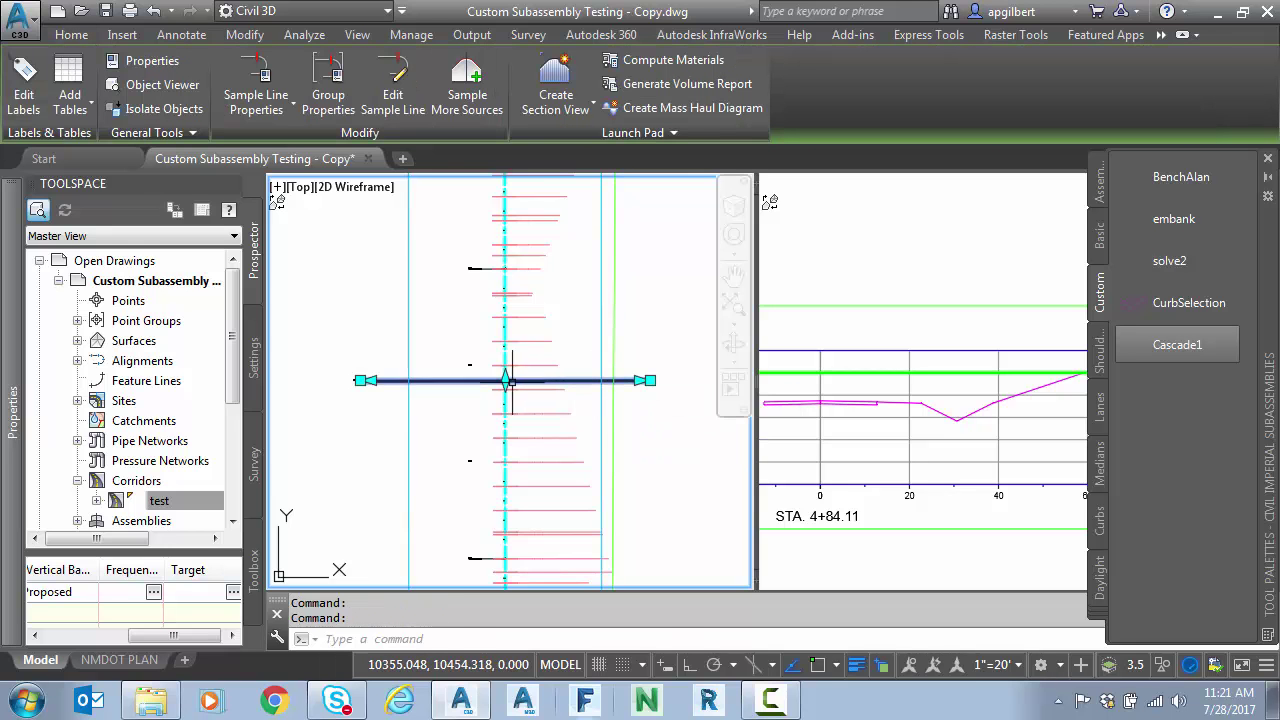
# Step: Move the sample line farther up the alignment to about station 6+81 and activate the section view
pyautogui.click(506, 380)
pyautogui.scroll(-2, 509, 367)
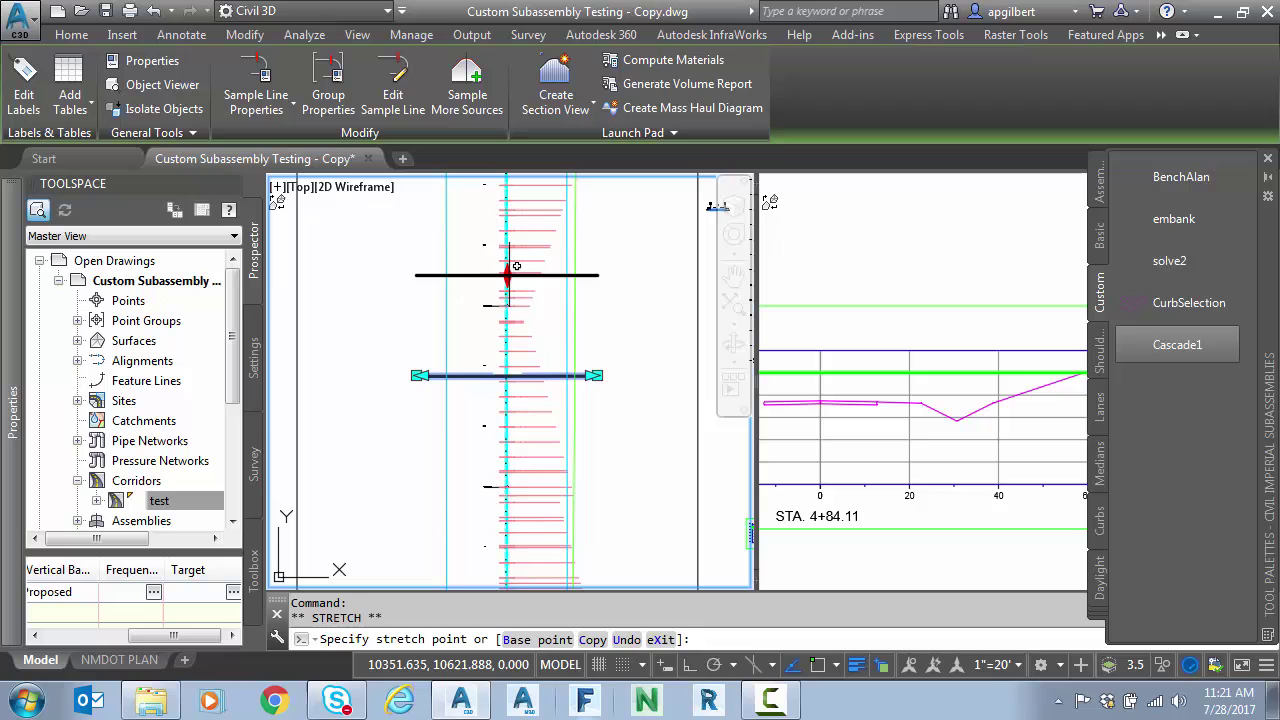
pyautogui.click(510, 257)
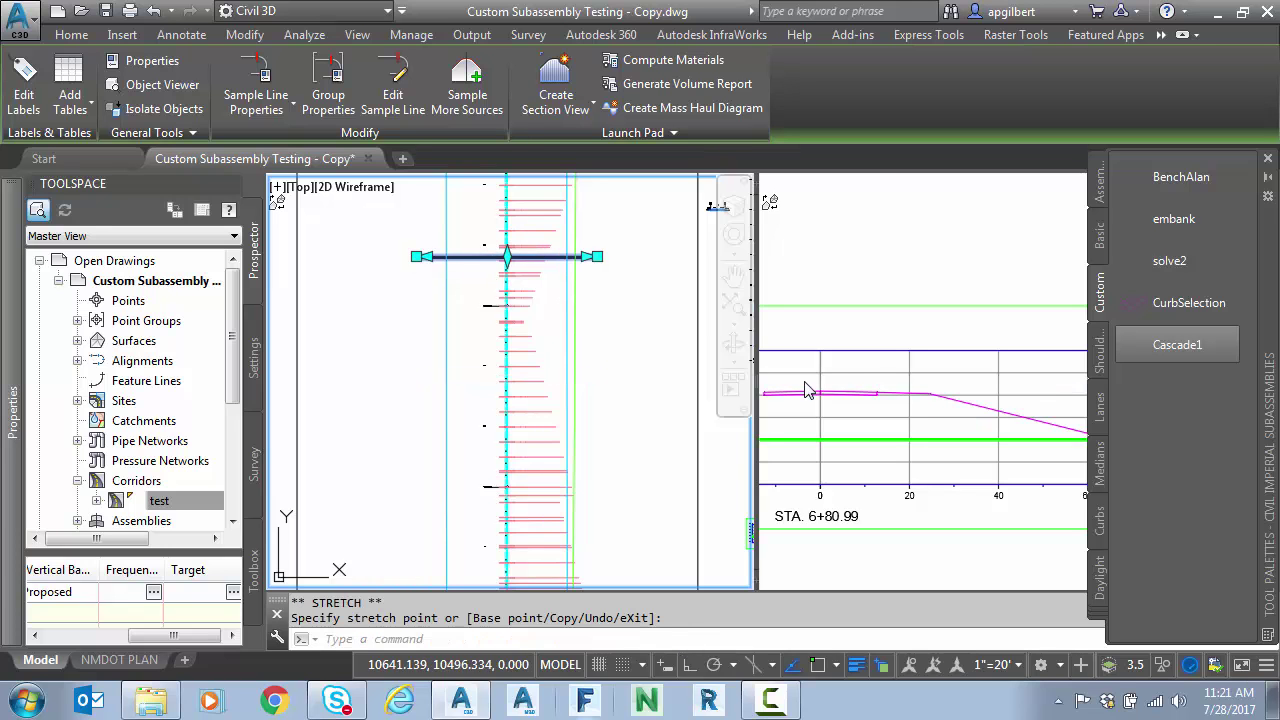
pyautogui.scroll(-3, 684, 353)
pyautogui.click(874, 427)
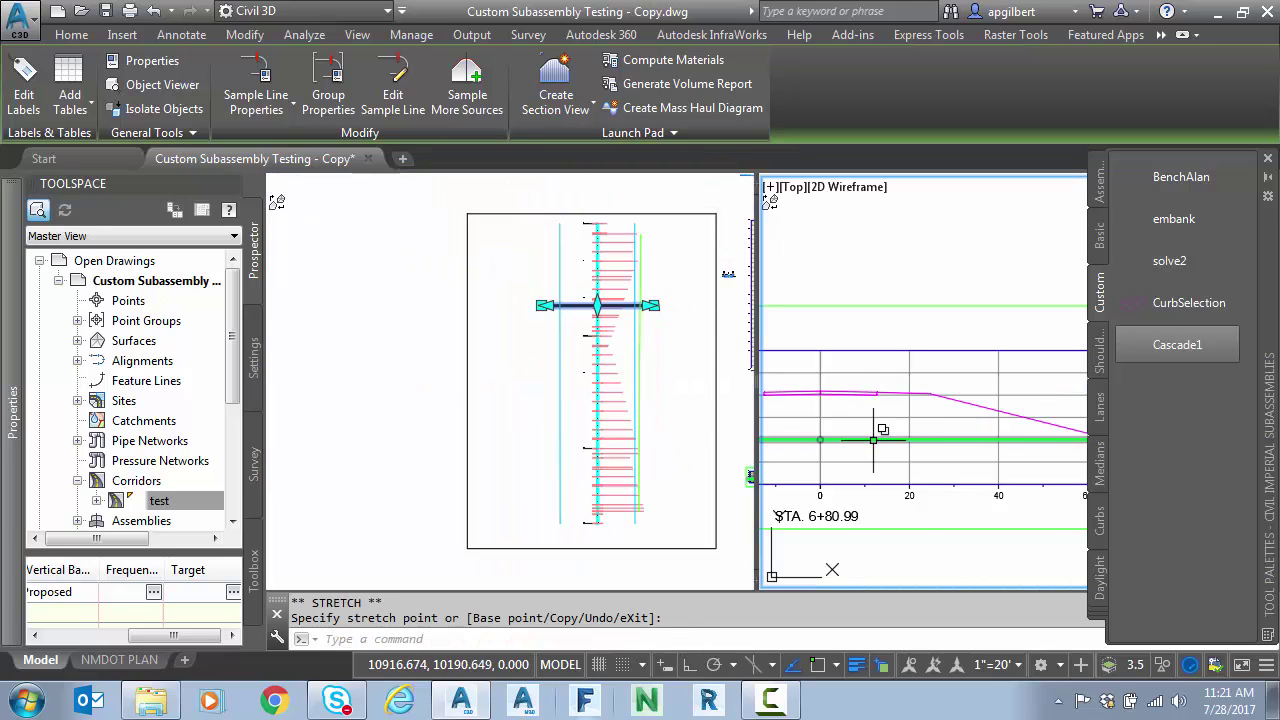
# Step: Move the sample line up the alignment to about station 7+62, on to about 8+16, and back to about 6+51
pyautogui.scroll(-2, 873, 440)
pyautogui.click(613, 311)
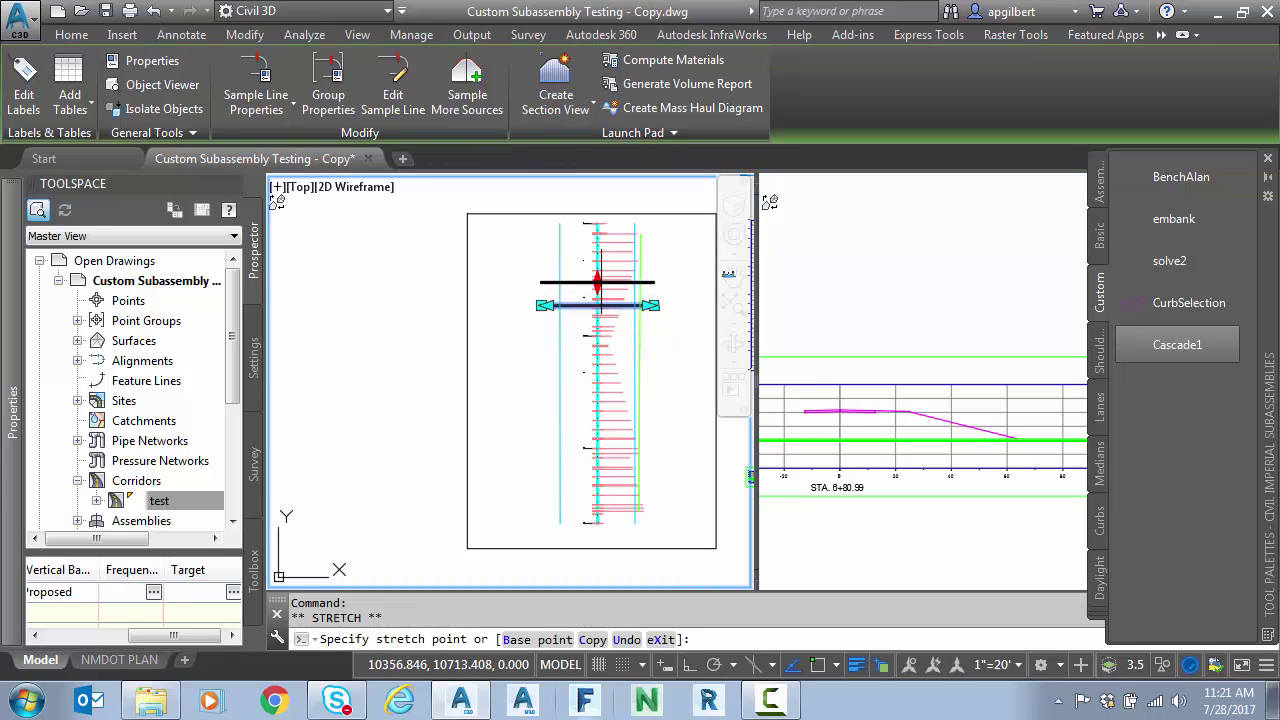
pyautogui.click(597, 274)
pyautogui.click(597, 274)
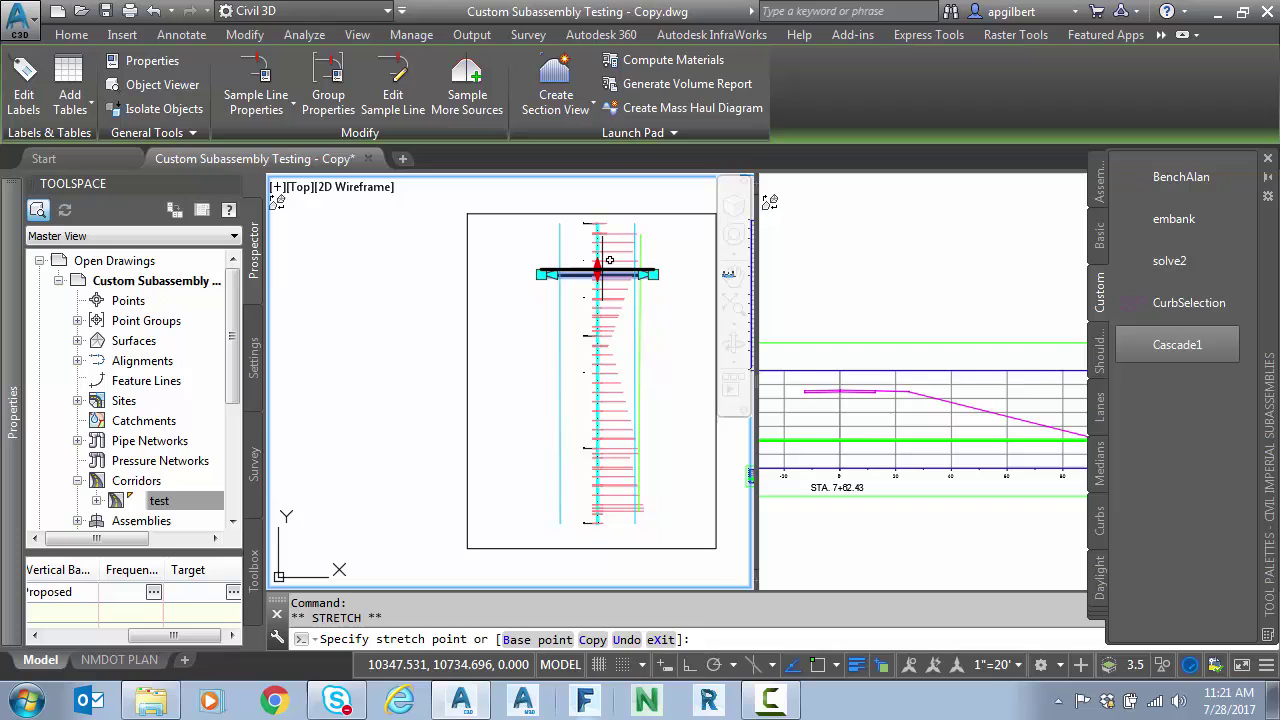
pyautogui.click(597, 254)
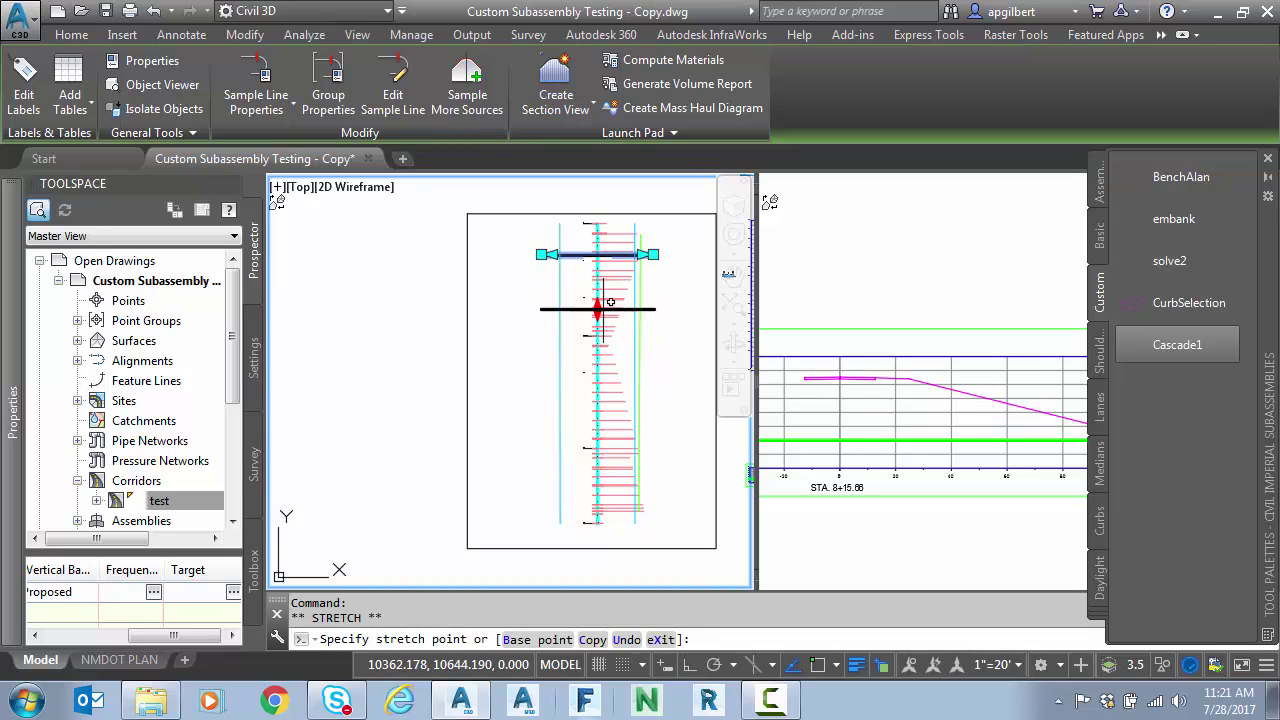
pyautogui.press('Escape')
# Step: Stretch the whole green ROW polyline inward from the cyan offset line toward the alignment
pyautogui.click(640, 360)
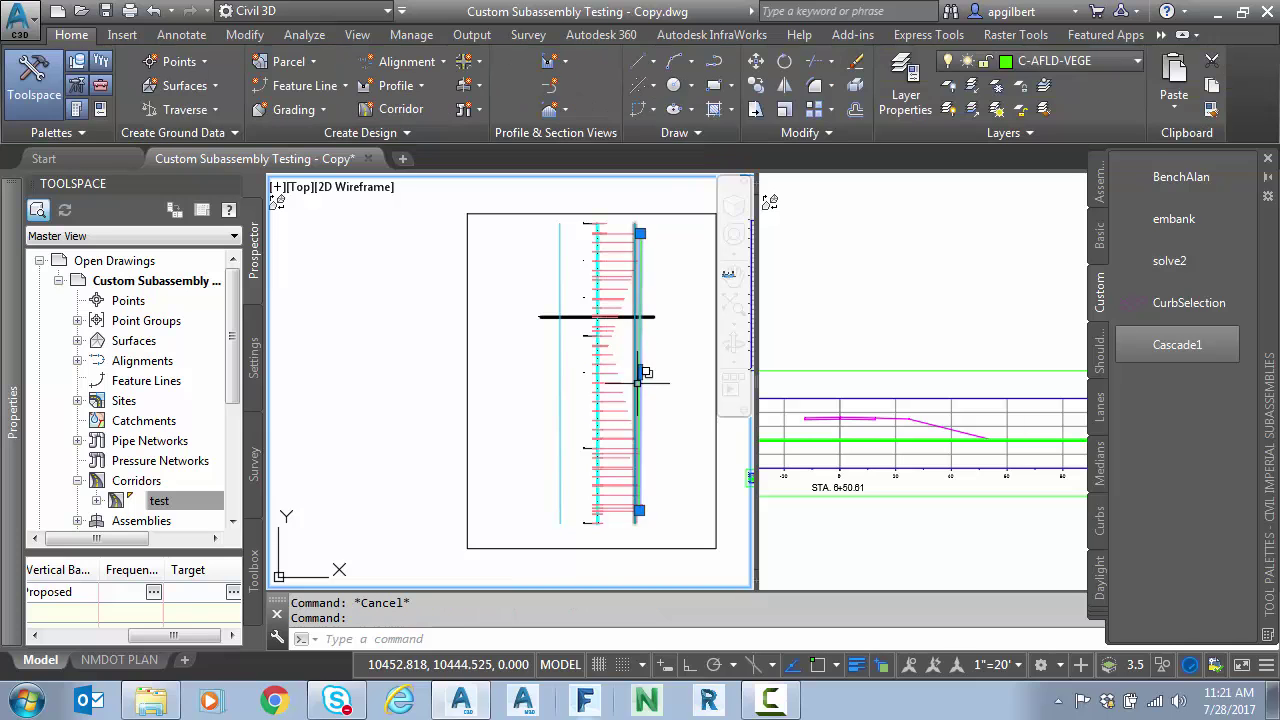
pyautogui.click(640, 372)
pyautogui.click(617, 372)
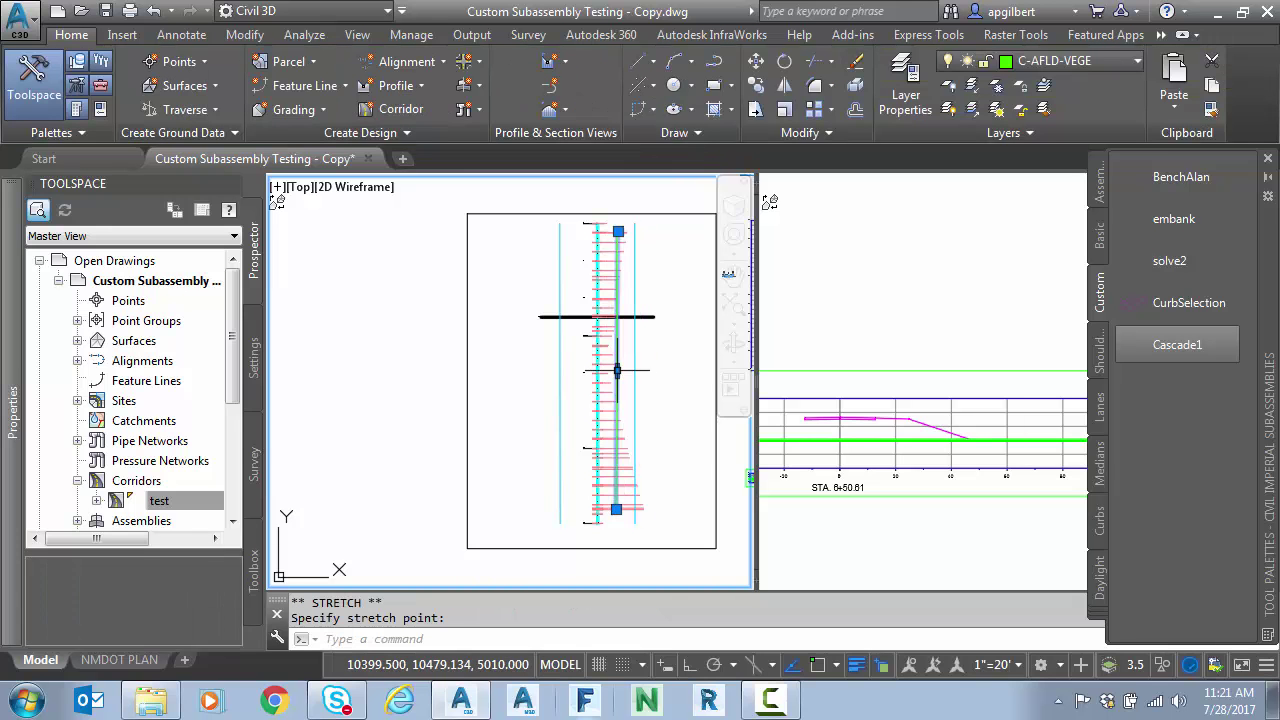
pyautogui.moveTo(617, 371)
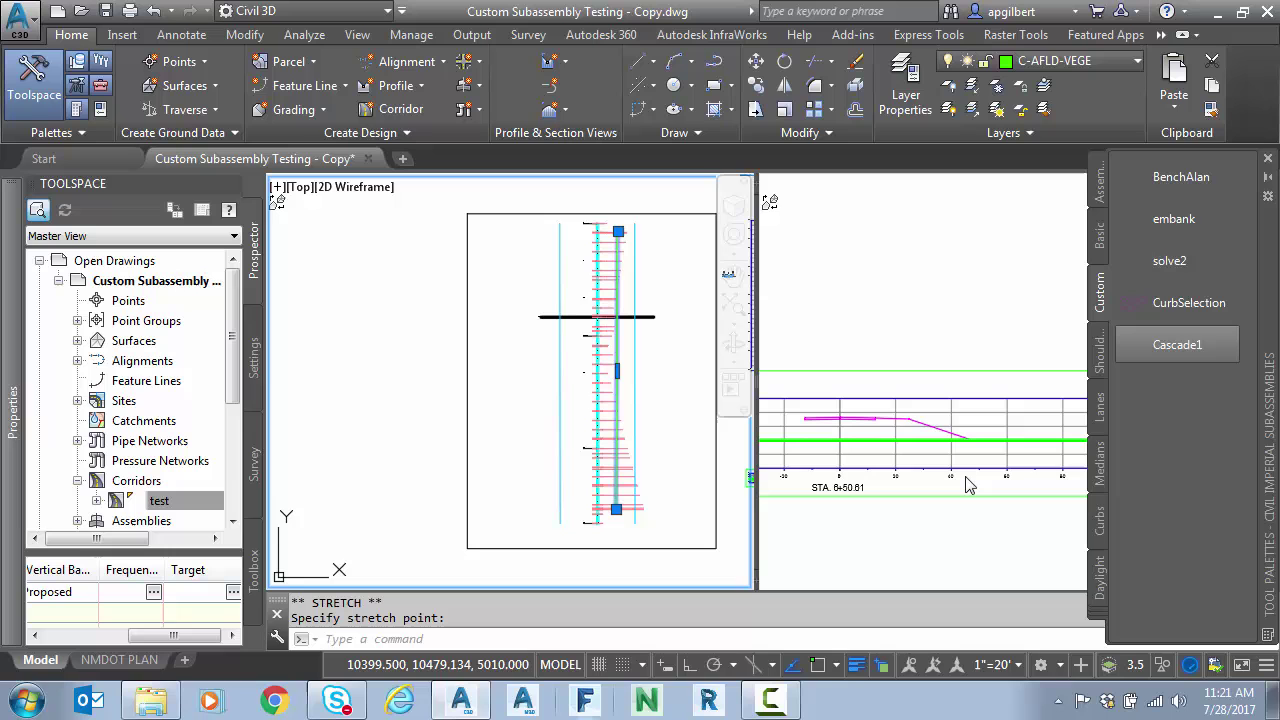